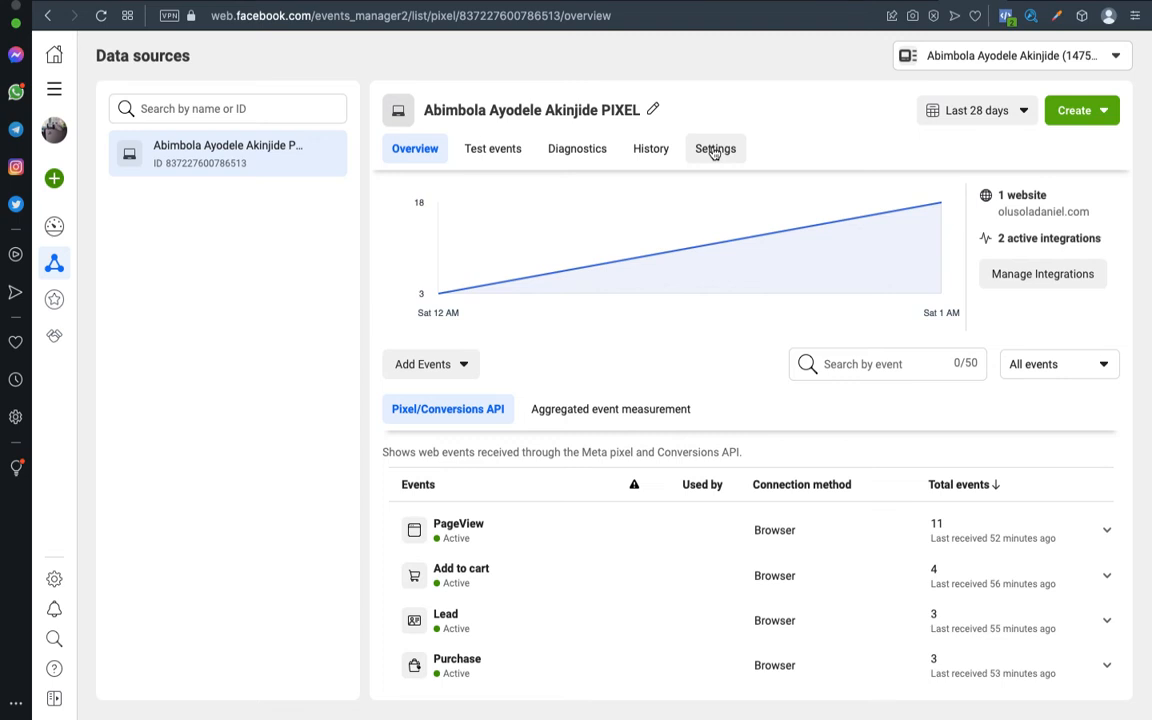
Go to the pixel's Settings page and scroll down to the Event setup section.
left_click(714, 149)
left_click(431, 150)
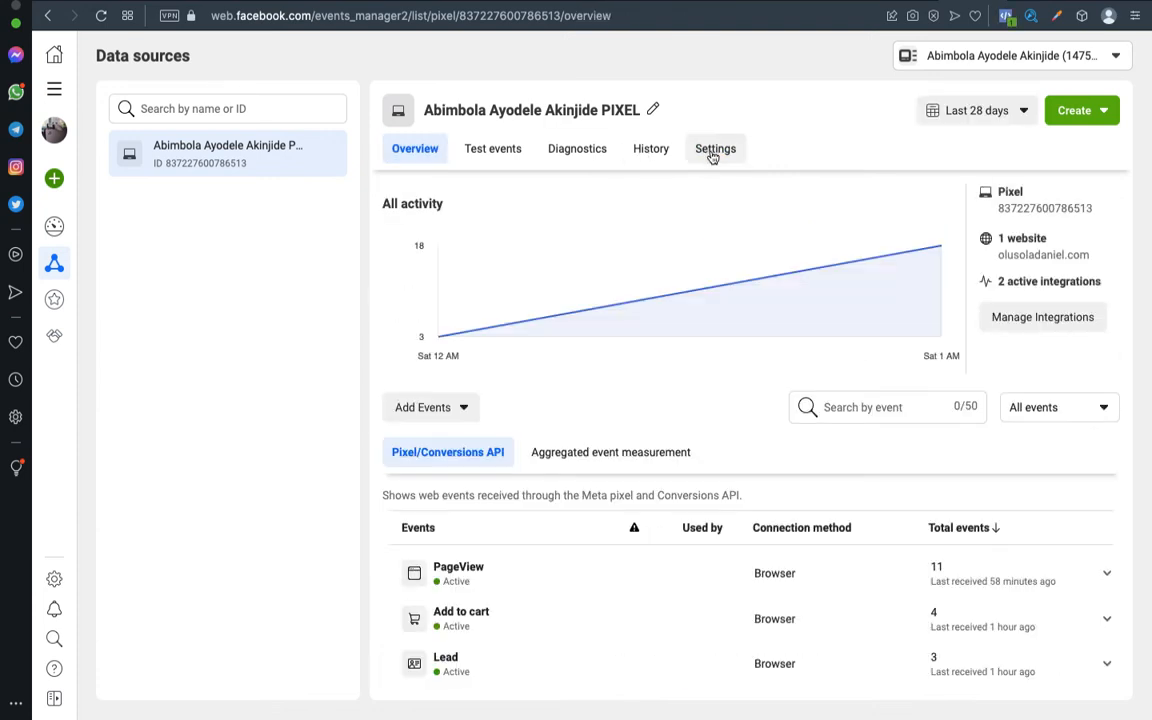
left_click(713, 150)
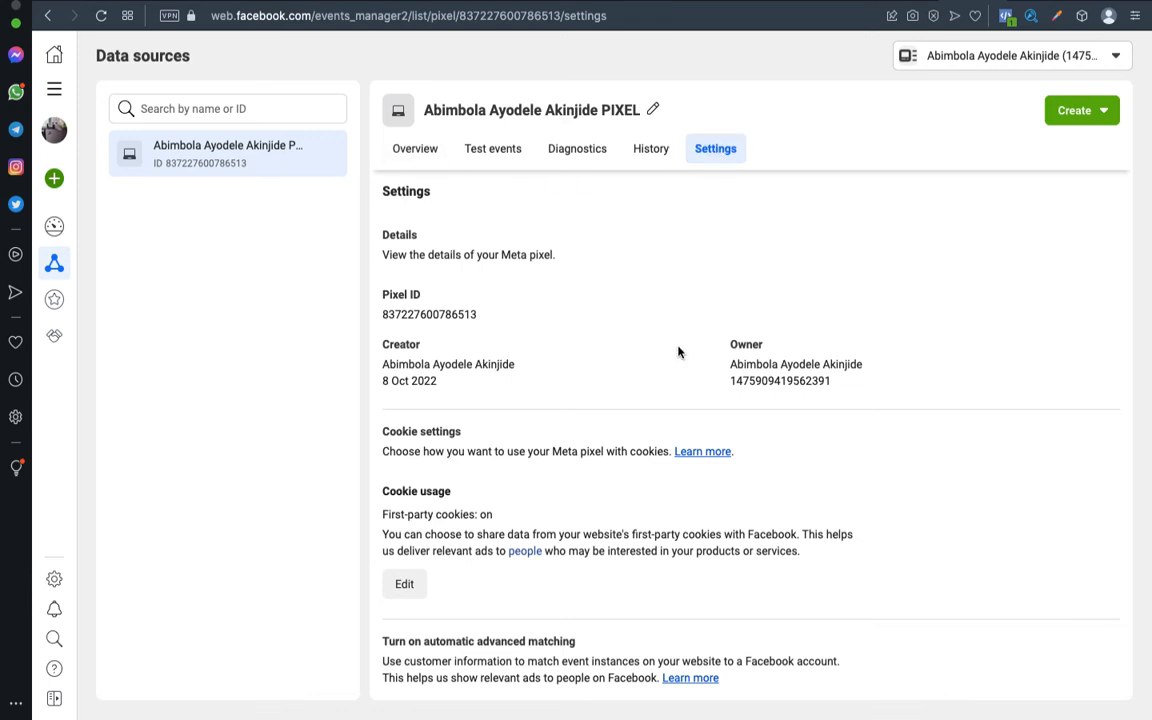
scroll(668, 375, "down", 5)
scroll(666, 371, "down", 3)
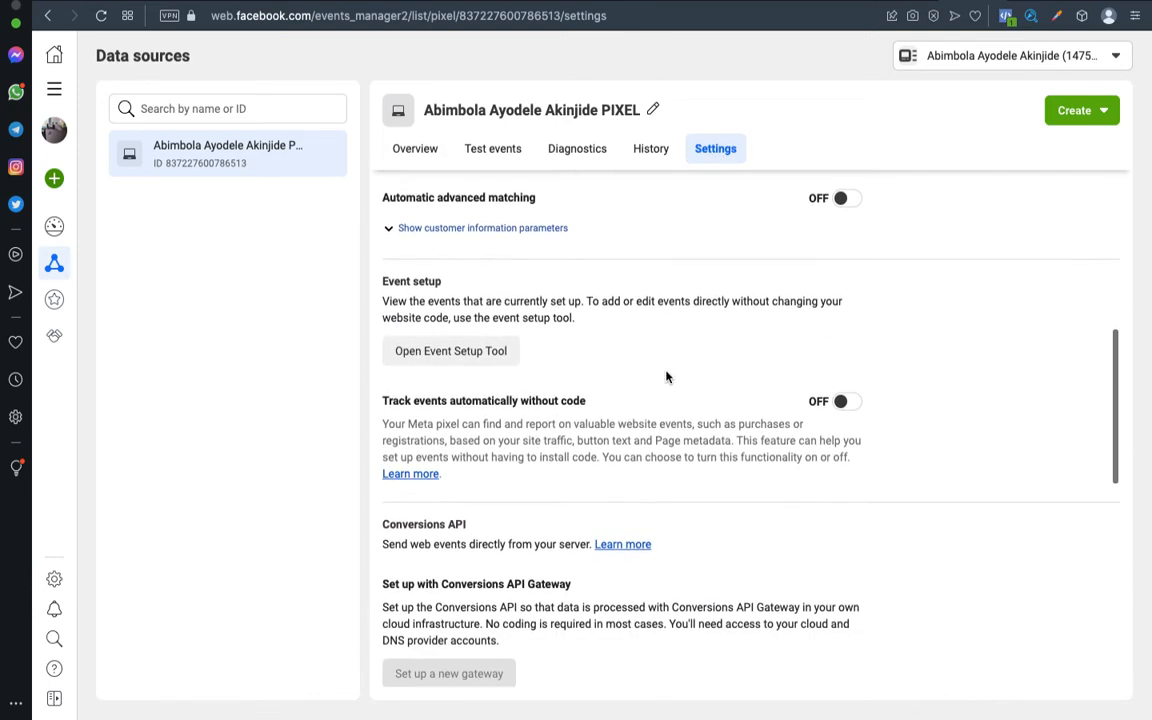
Launch the Event Setup Tool's website URL prompt, then switch to the WordPress pages list.
left_click(482, 351)
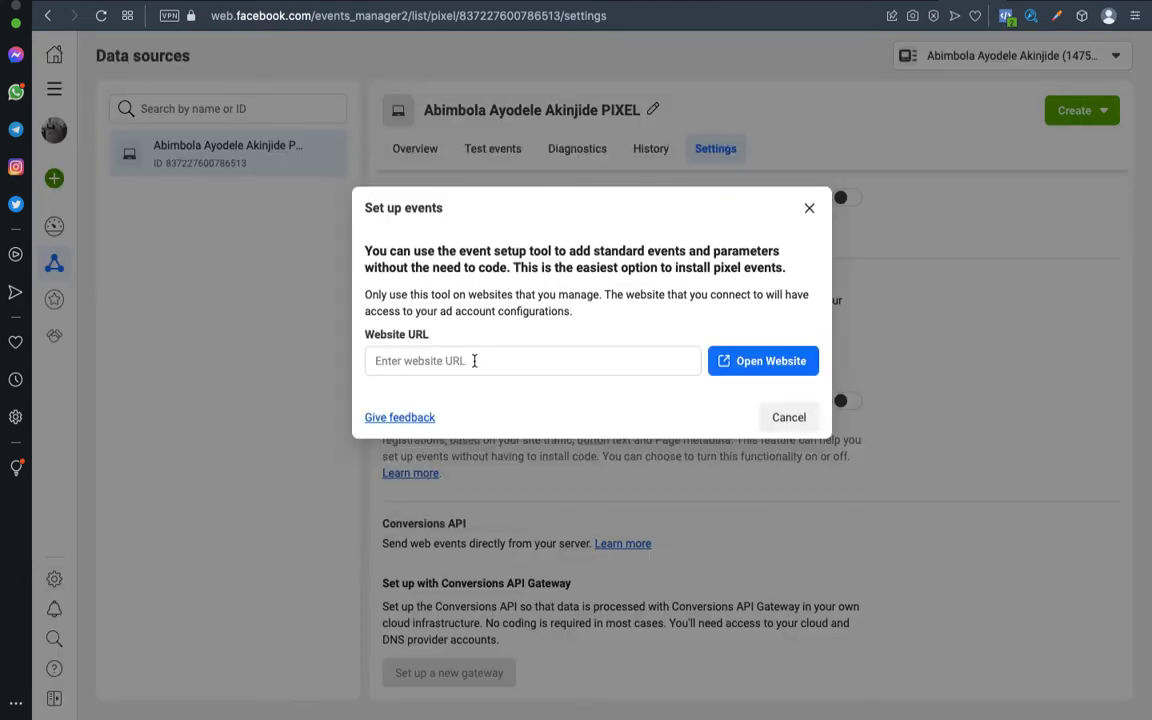
left_click(473, 361)
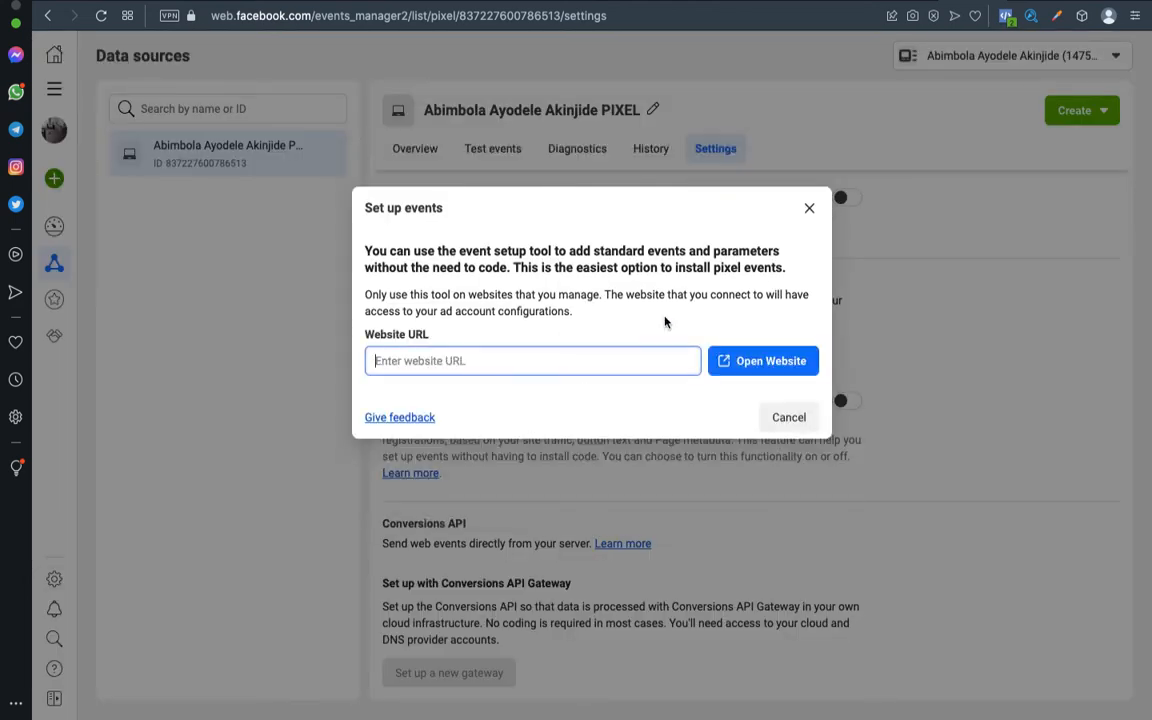
left_click(1037, 4)
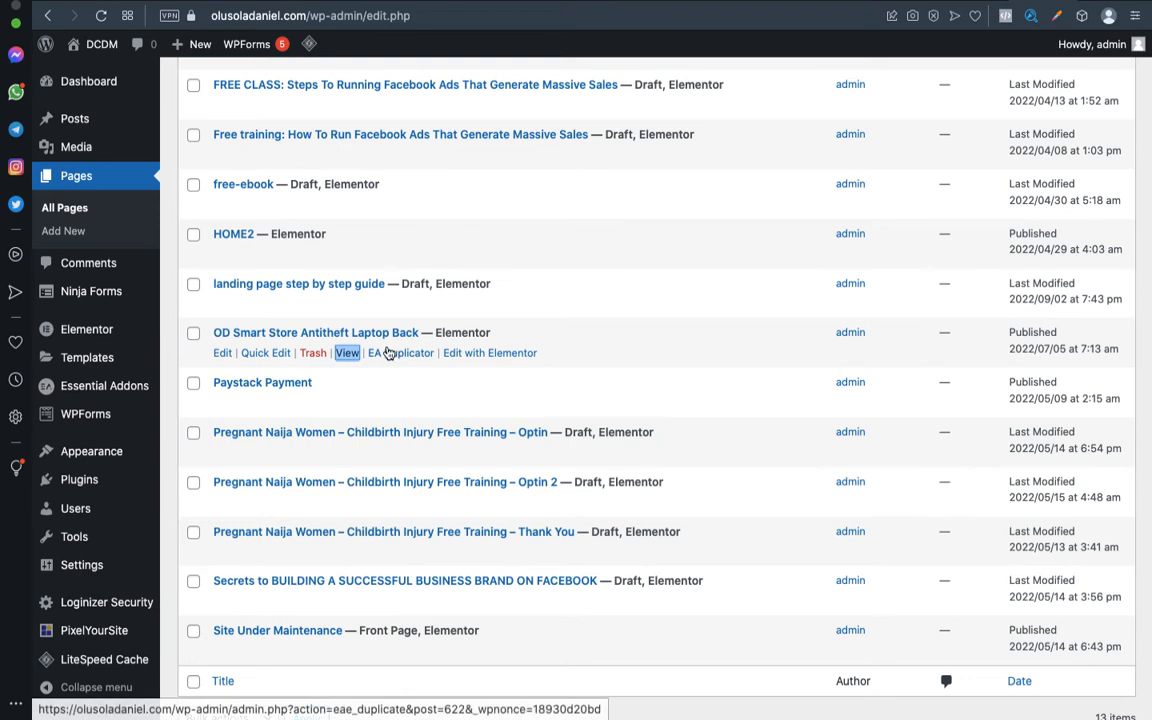
Open the OD Smart Store Antitheft Laptop Back page in a new tab, copy its URL, and return to Events Manager.
right_click(349, 357)
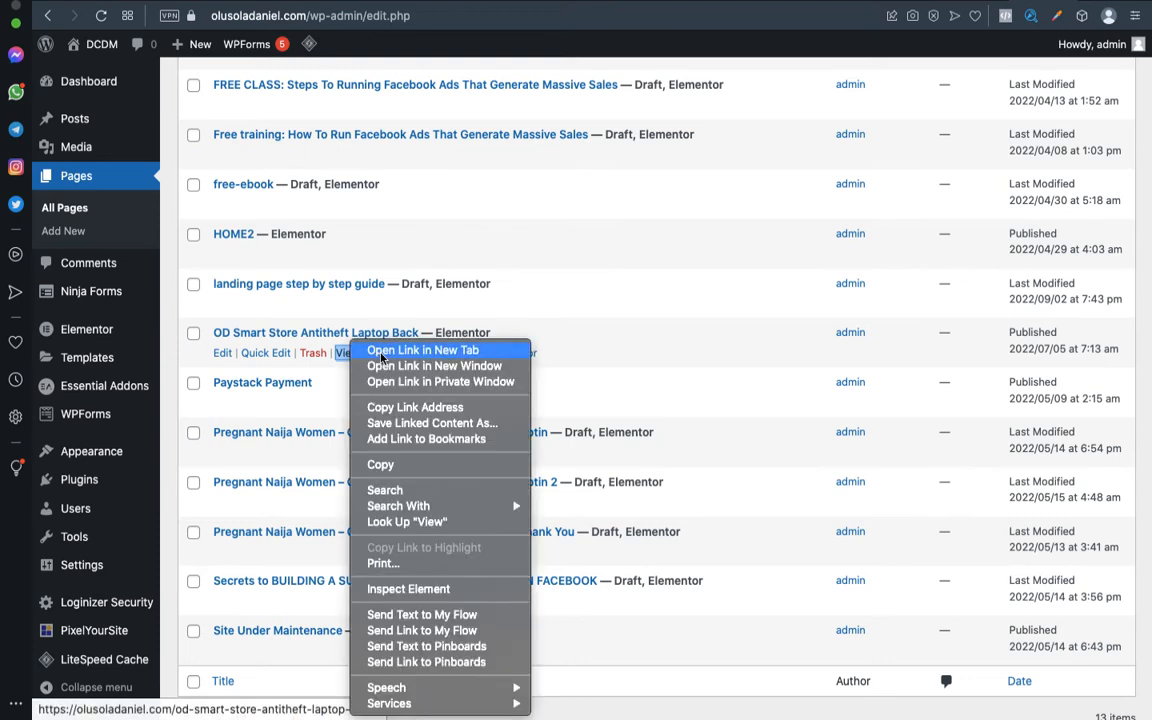
left_click(381, 351)
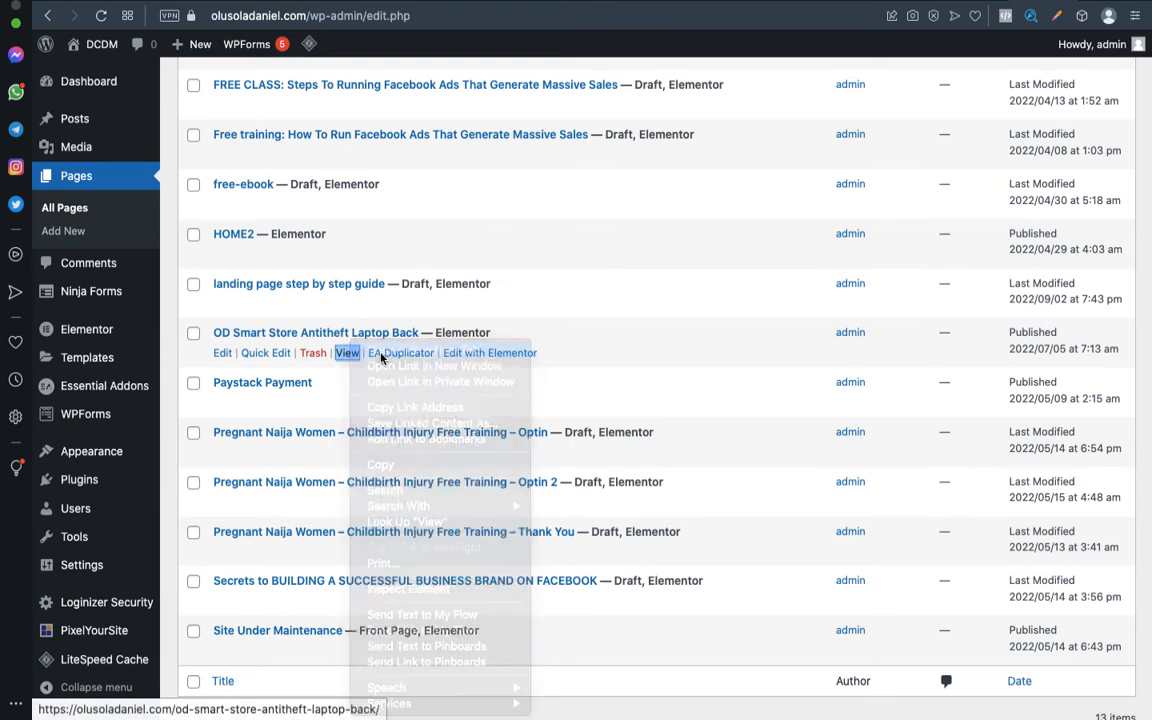
left_click(1052, 2)
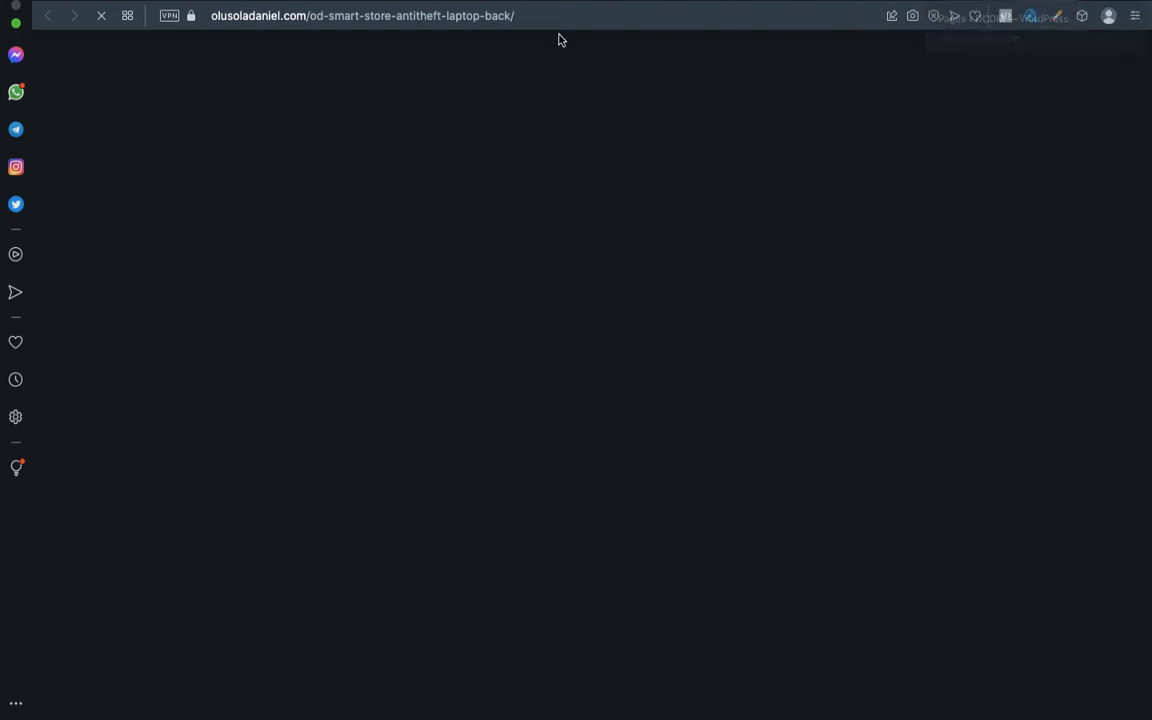
left_click(511, 16)
key("super+c")
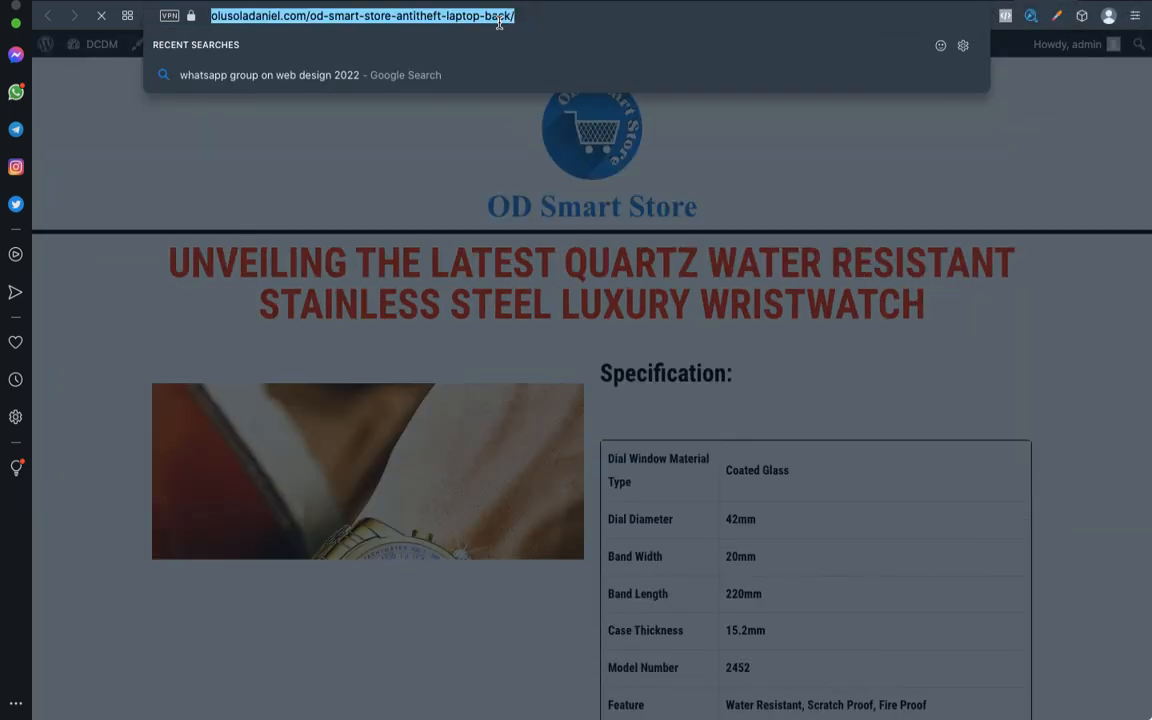
key("Escape")
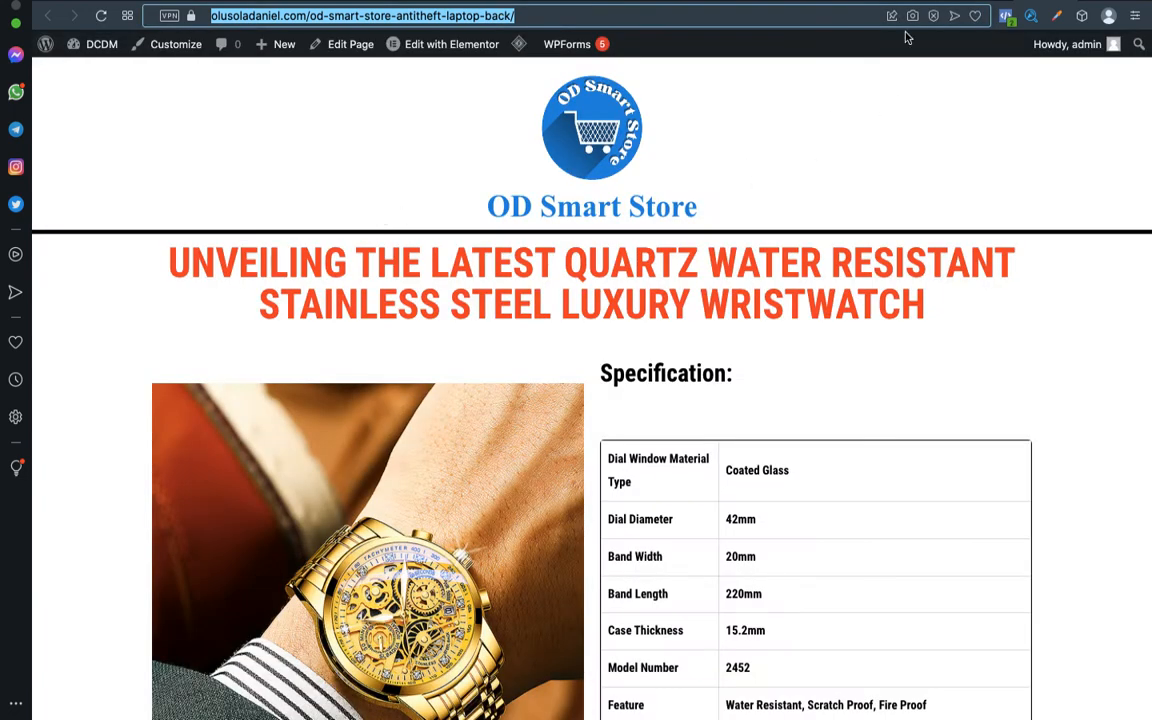
left_click(931, 1)
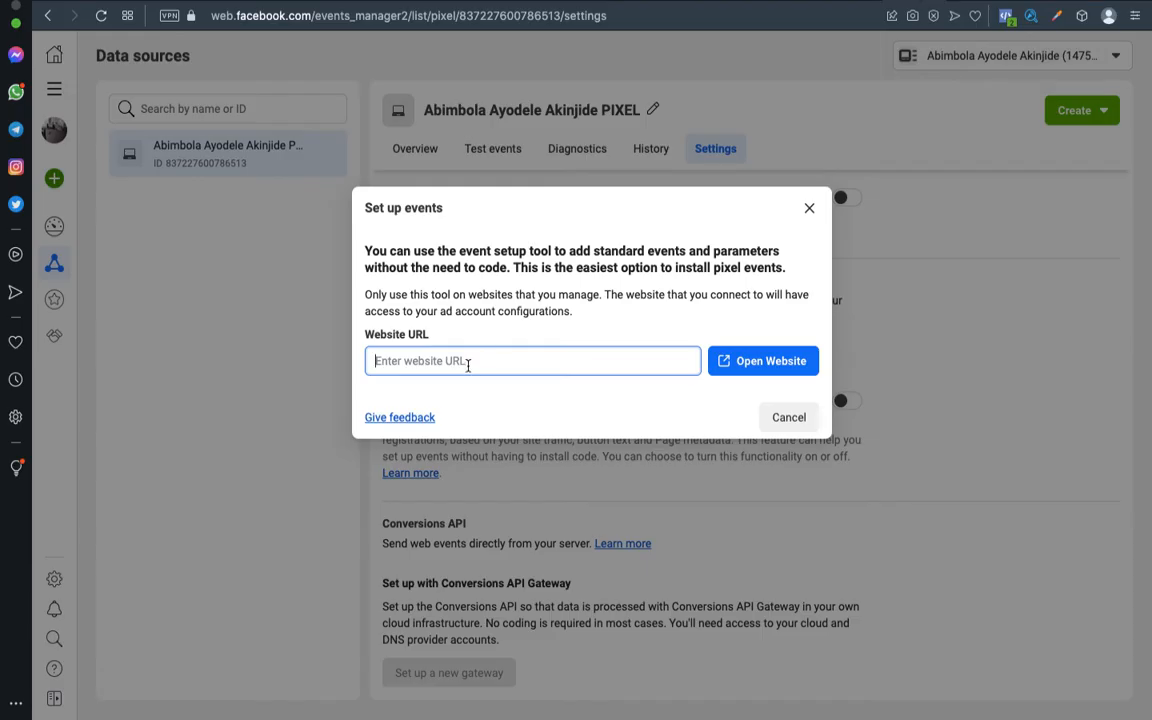
Paste the product page URL, then close the Set up events dialog and return to the pixel Overview.
key("super+v")
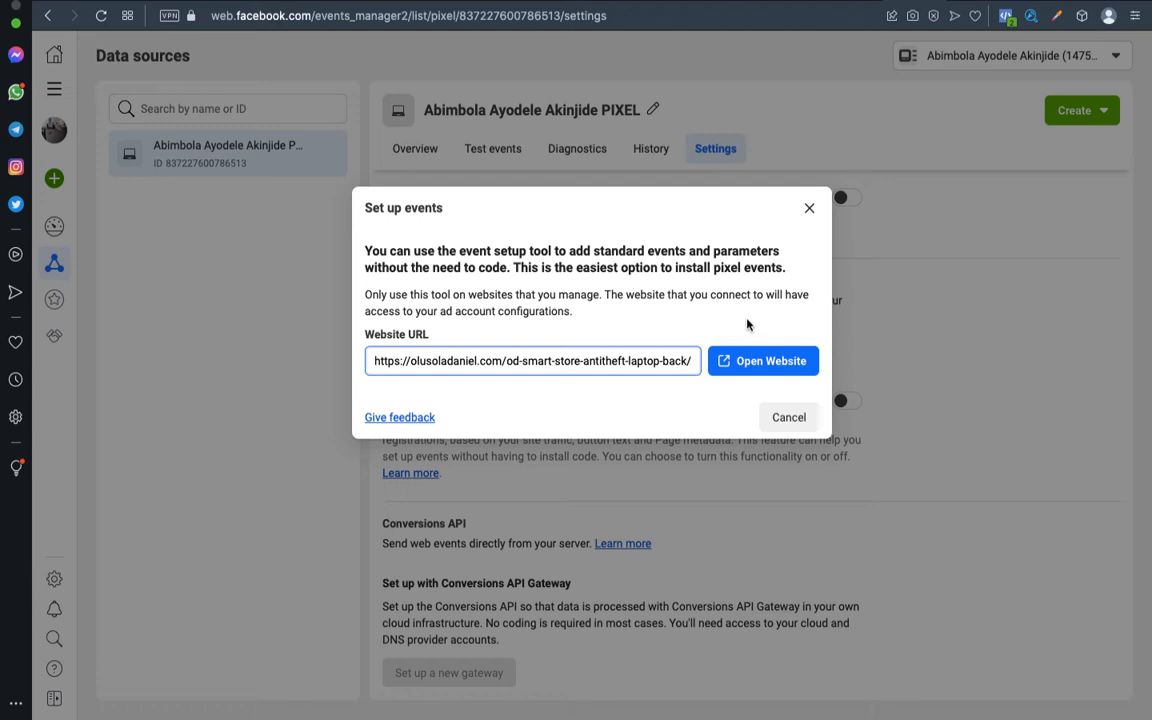
left_click(809, 210)
left_click(410, 147)
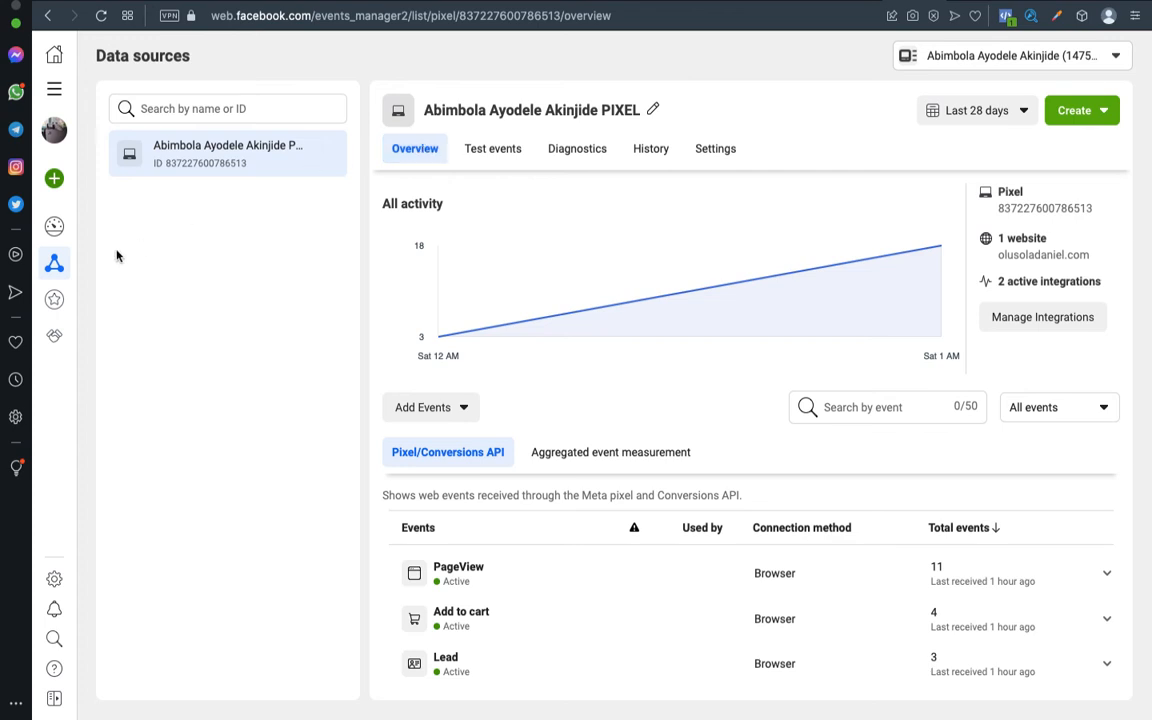
Go to the pixel's Settings page and scroll to the Event setup section.
mouse_move(52, 267)
left_click(705, 157)
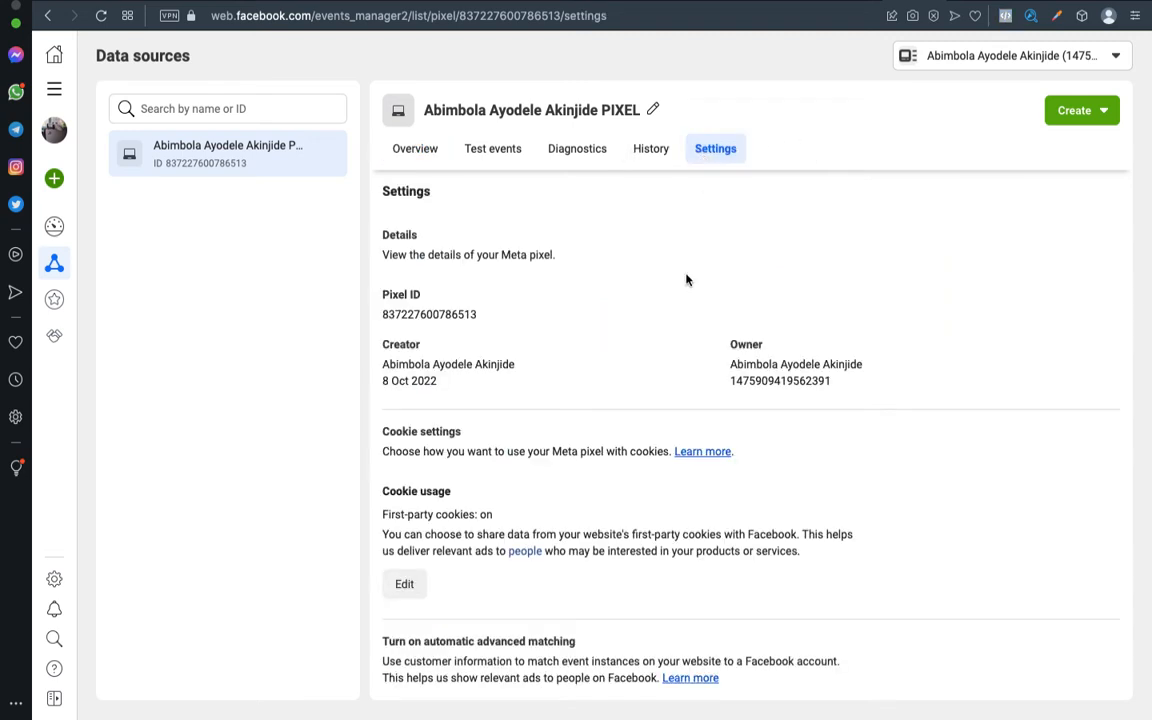
scroll(686, 306, "down", 10)
scroll(686, 309, "up", 5)
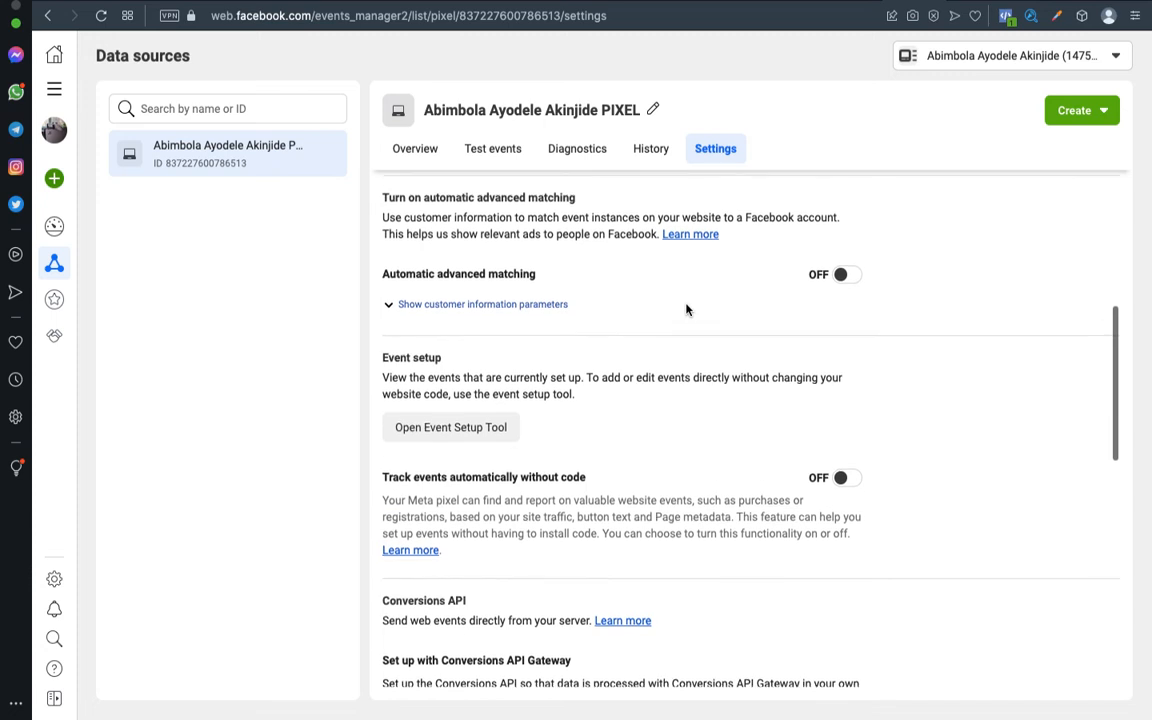
Paste the product page URL into the Event Setup Tool and open the OD Smart Store wristwatch page.
left_click(463, 436)
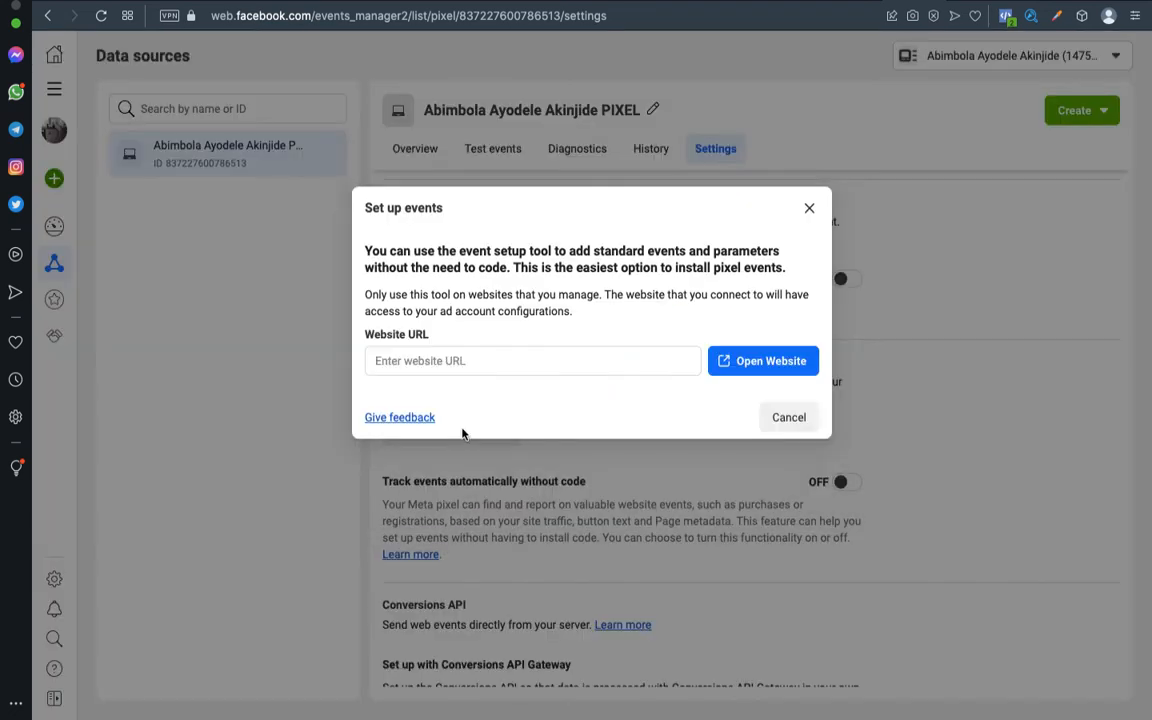
left_click(511, 356)
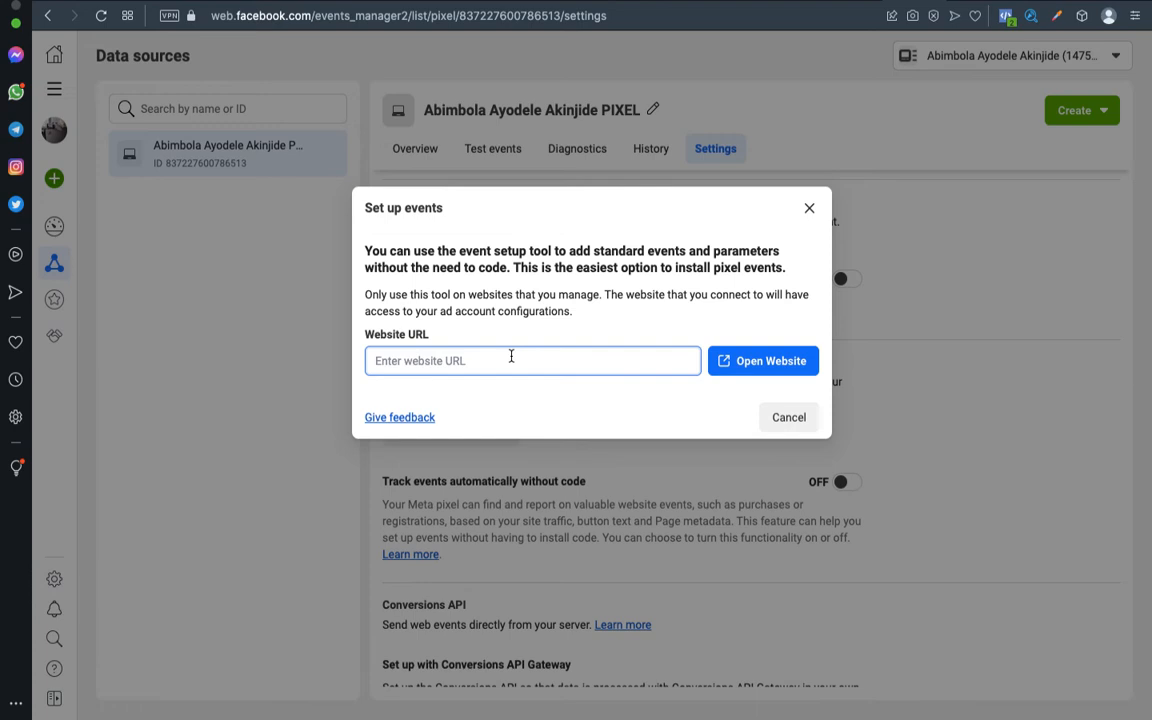
key("super+v")
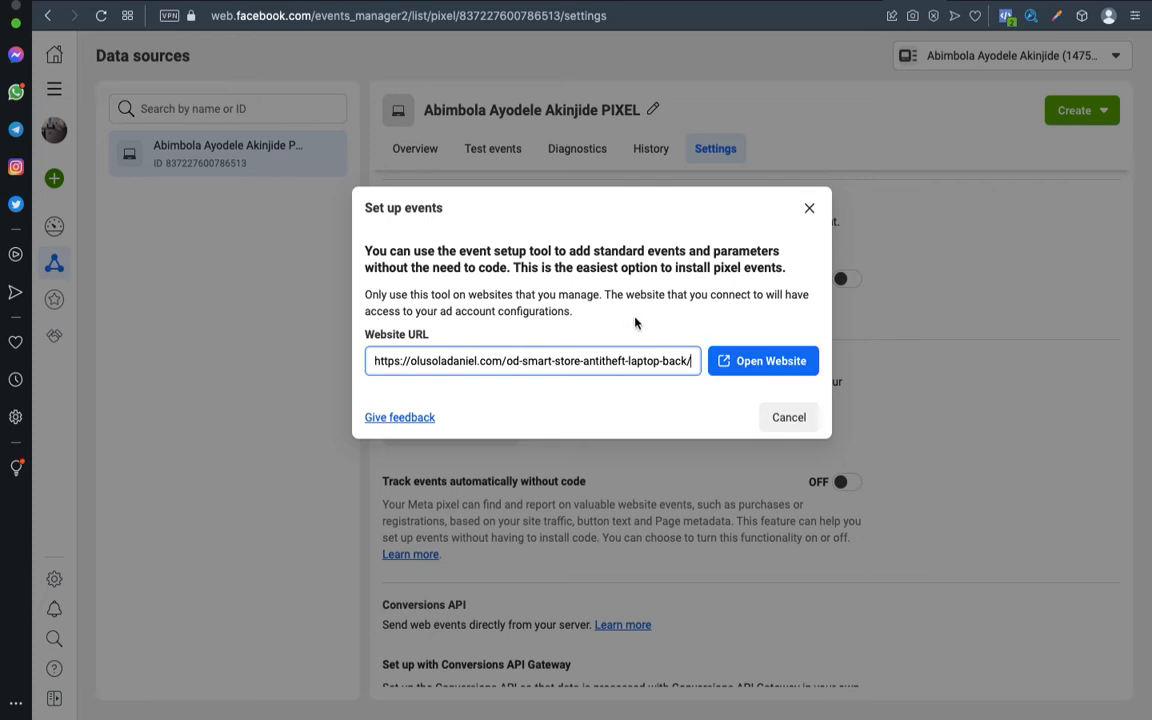
left_click(749, 361)
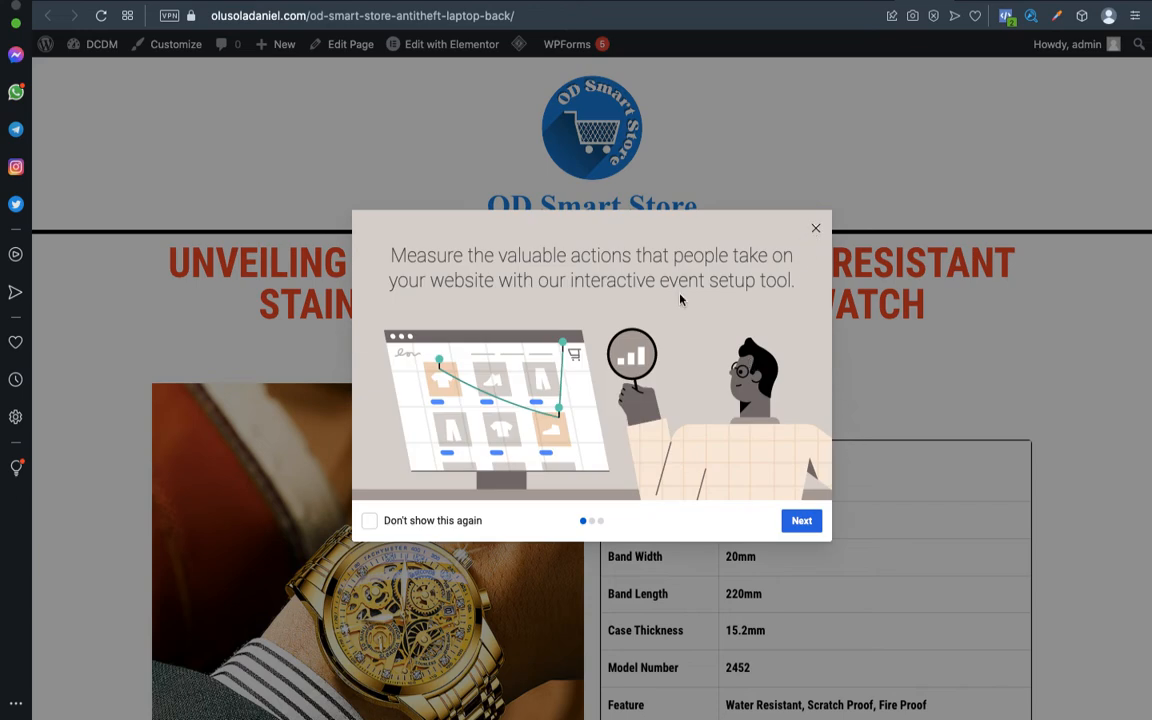
Get past the setup tool introduction, expand the Lead event, and scroll down to the order buttons.
left_click(801, 520)
left_click(803, 520)
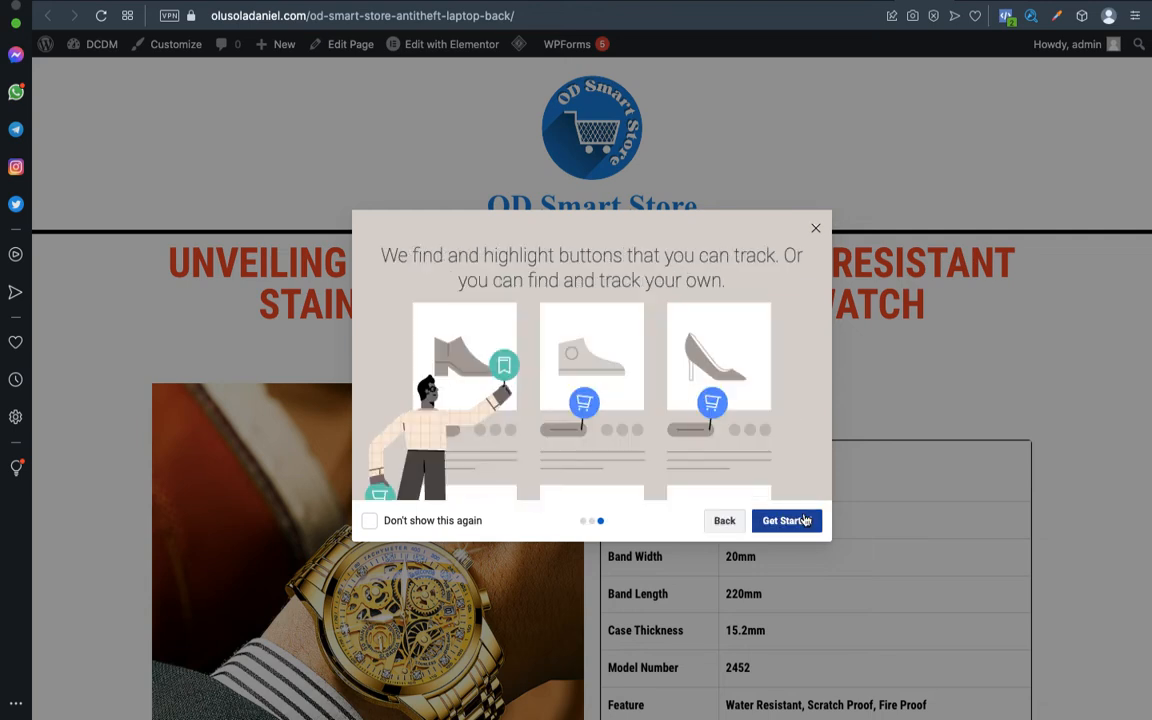
left_click(805, 520)
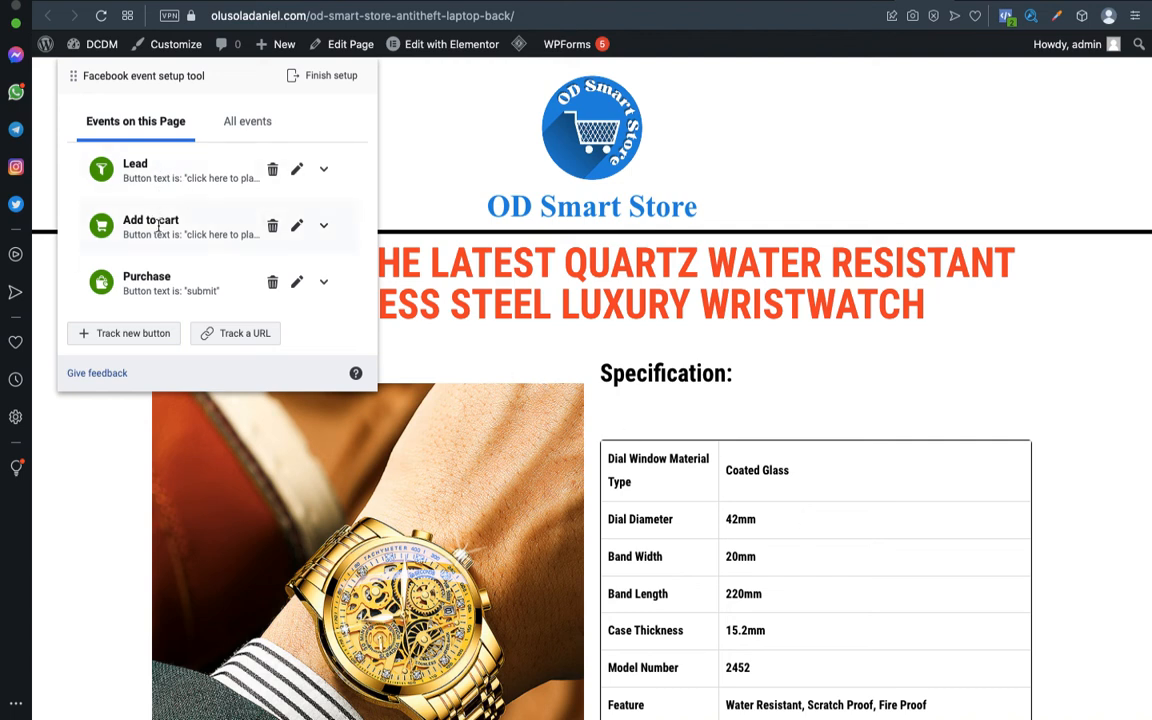
left_click(146, 176)
scroll(703, 325, "down", 2)
scroll(703, 325, "down", 15)
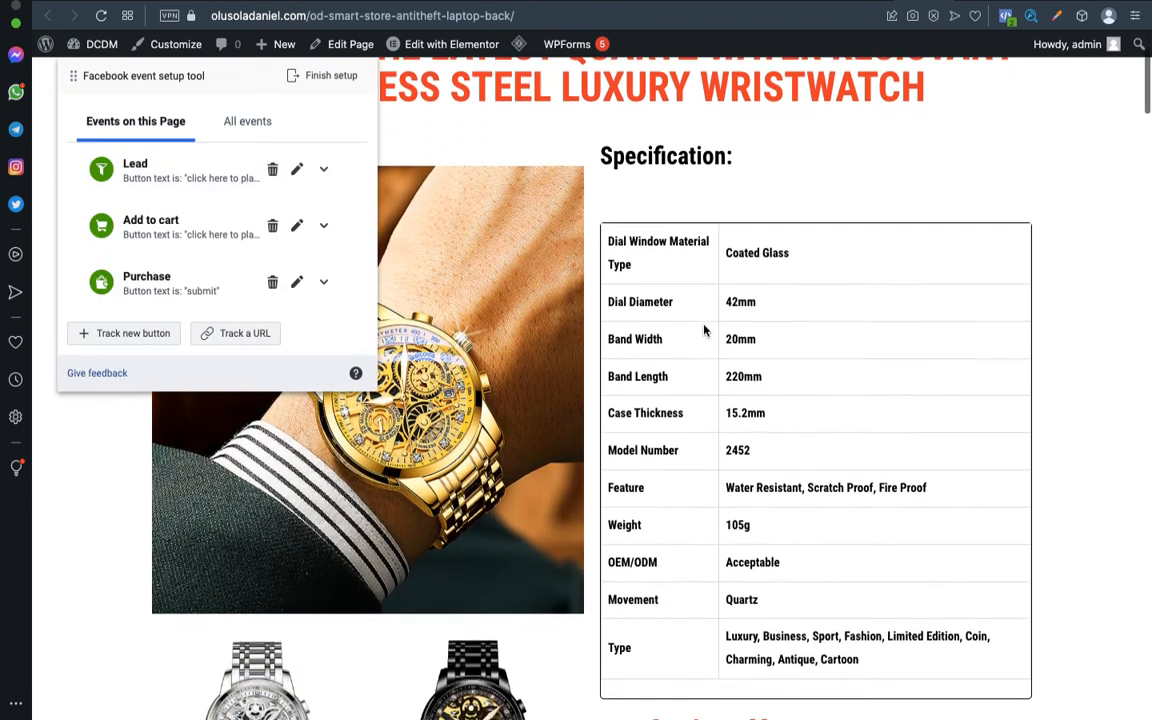
scroll(703, 330, "down", 10)
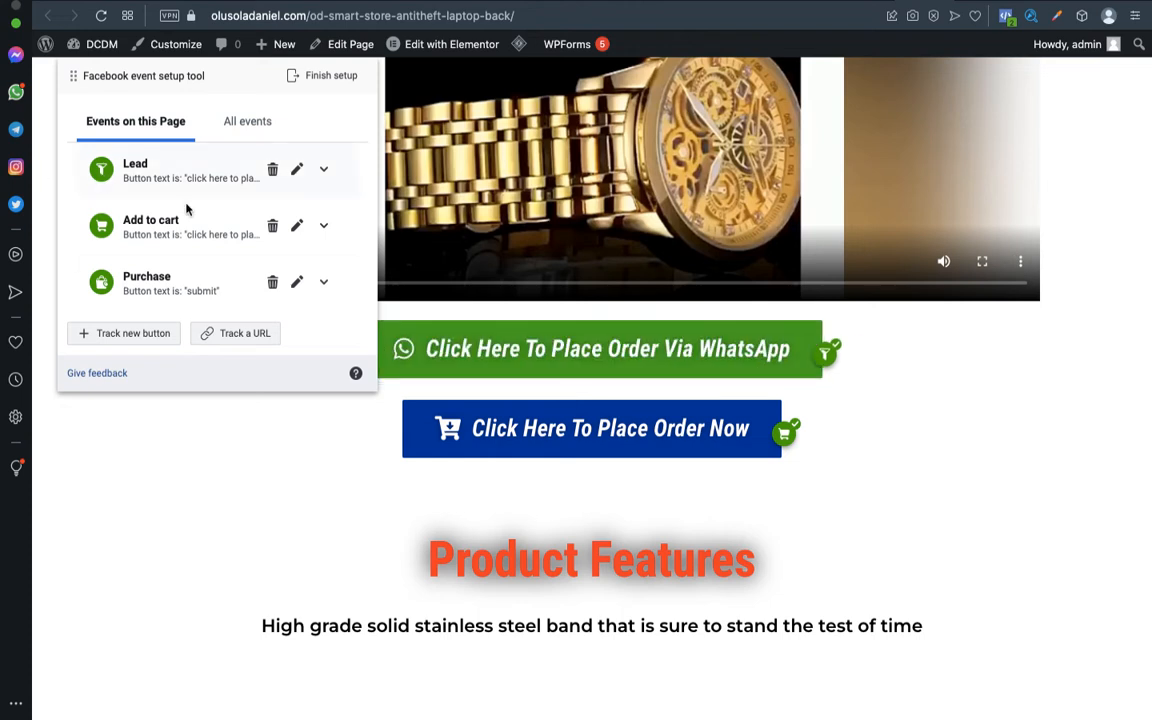
Test the WhatsApp order button's Lead event, then go back to the wristwatch product page.
left_click(619, 357)
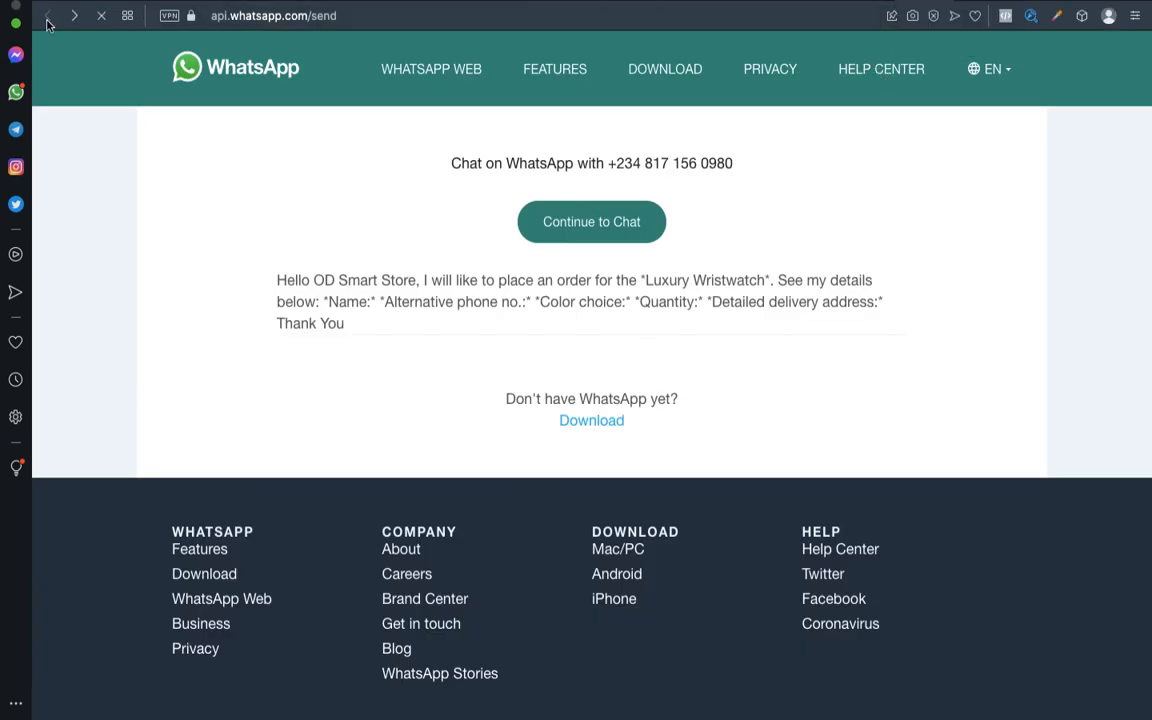
left_click(47, 18)
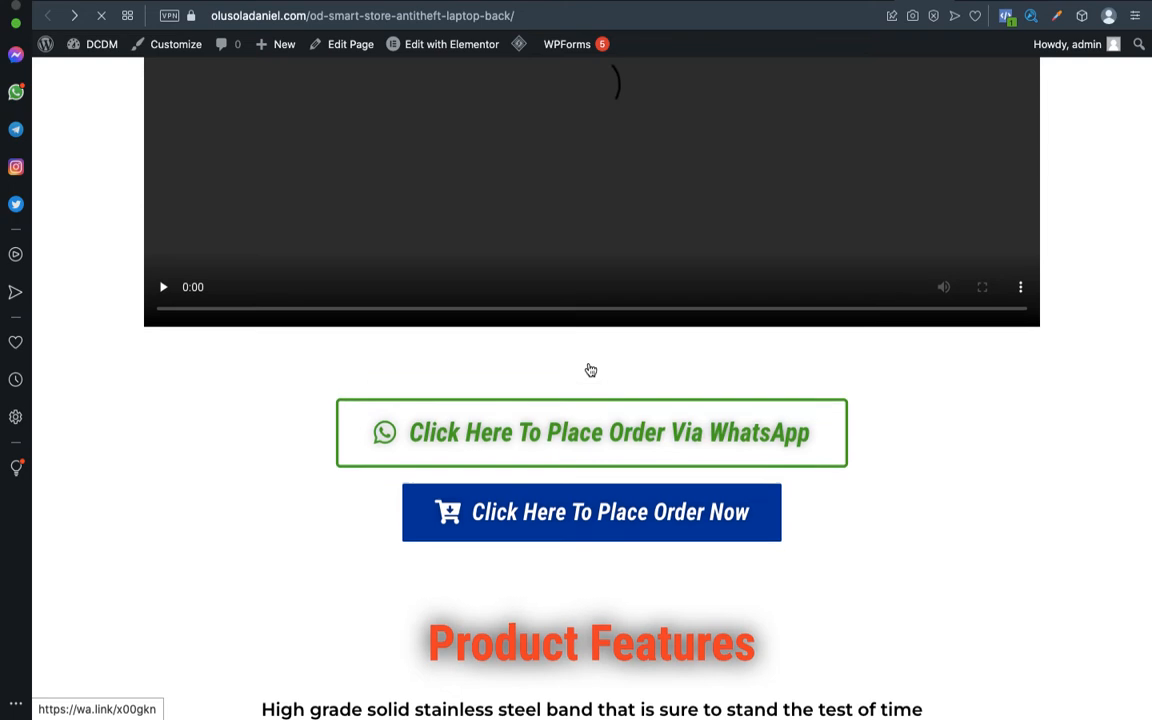
scroll(590, 370, "up", 10)
scroll(590, 370, "up", 10)
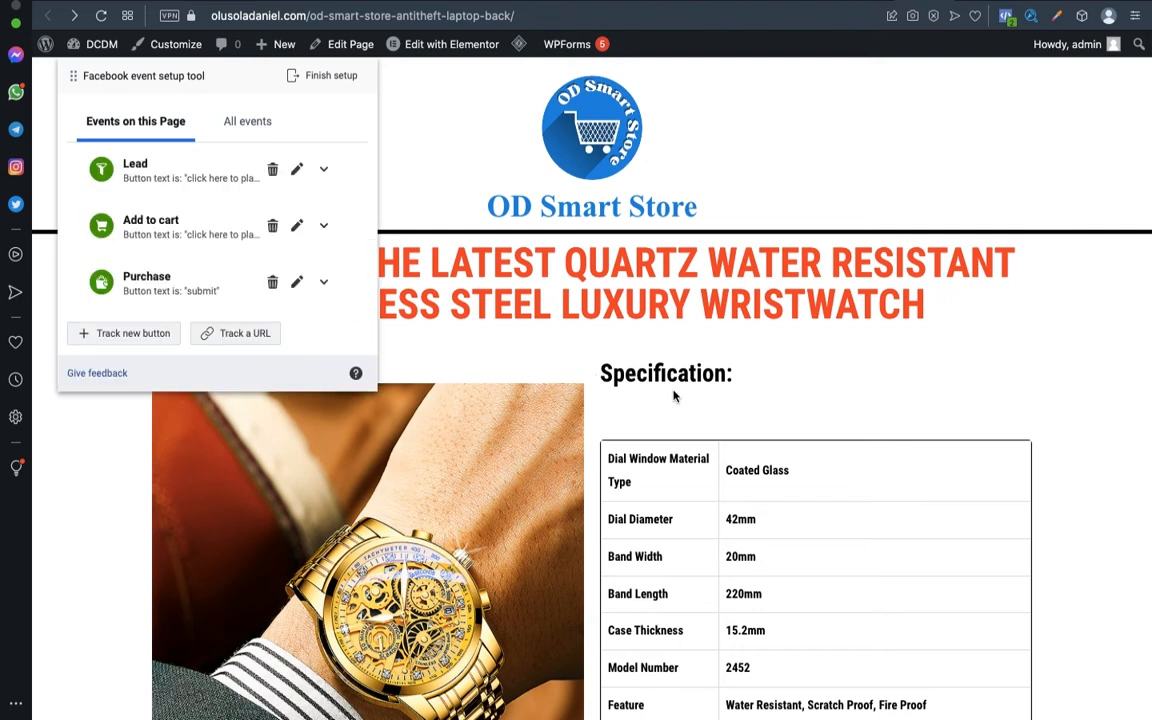
scroll(673, 396, "down", 15)
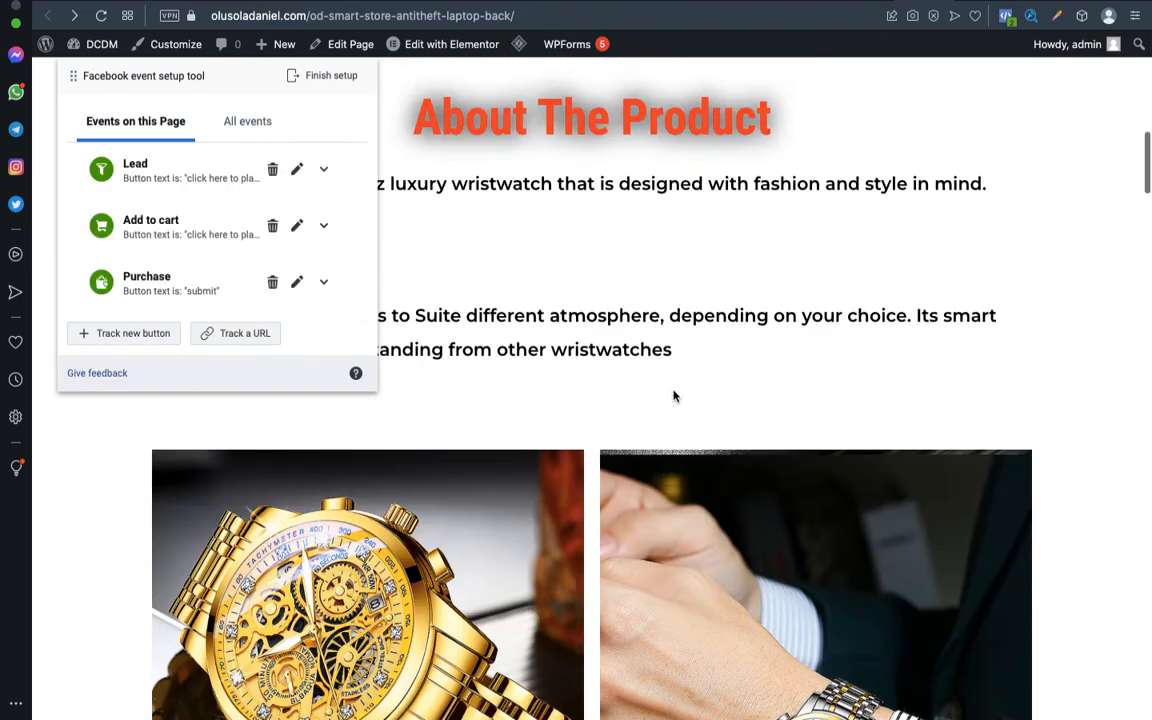
scroll(673, 396, "down", 10)
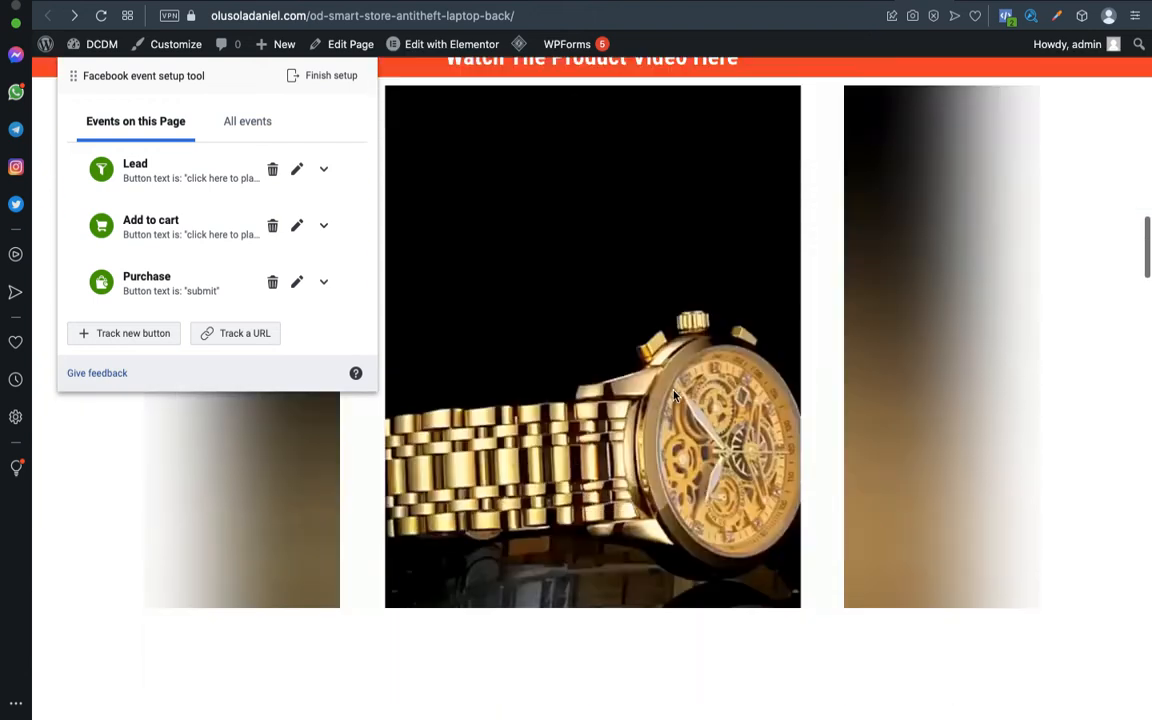
scroll(673, 396, "down", 3)
scroll(673, 396, "up", 2)
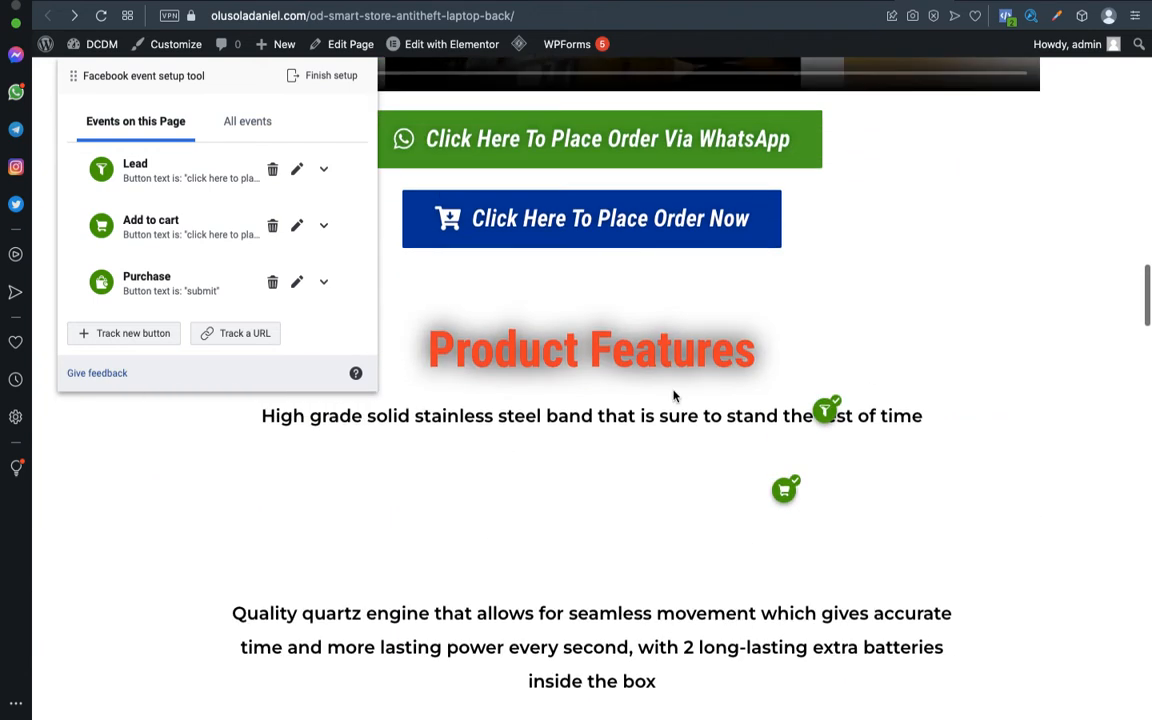
scroll(673, 396, "up", 5)
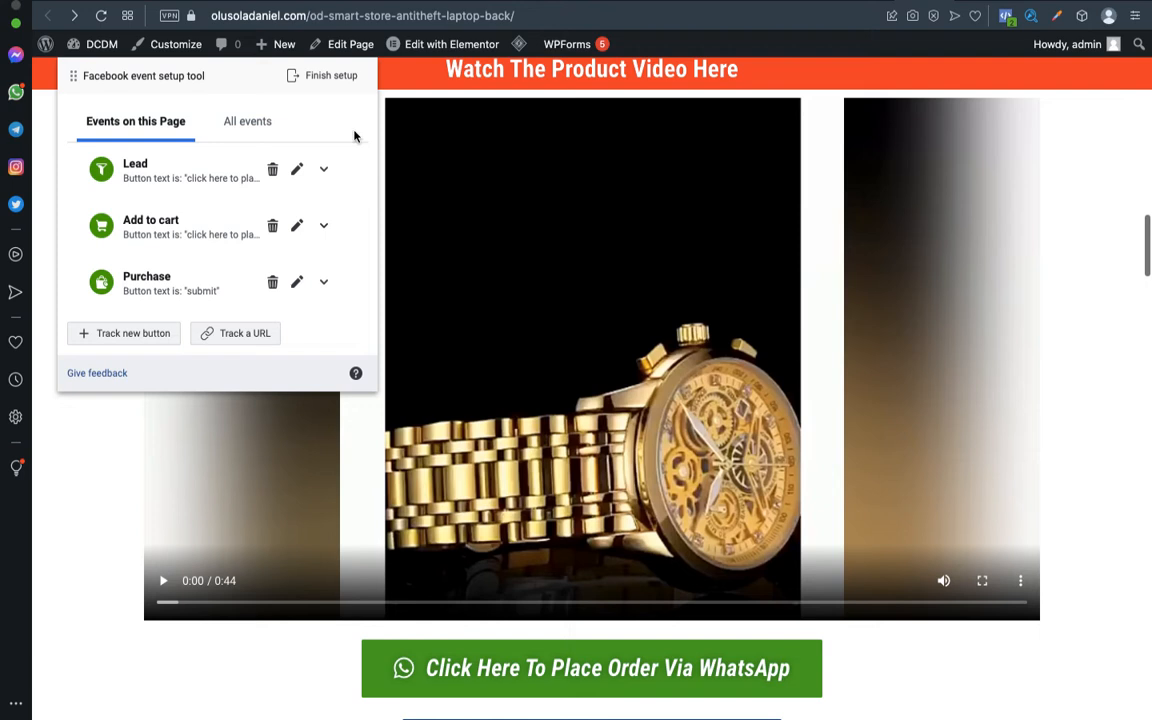
scroll(490, 376, "down", 2)
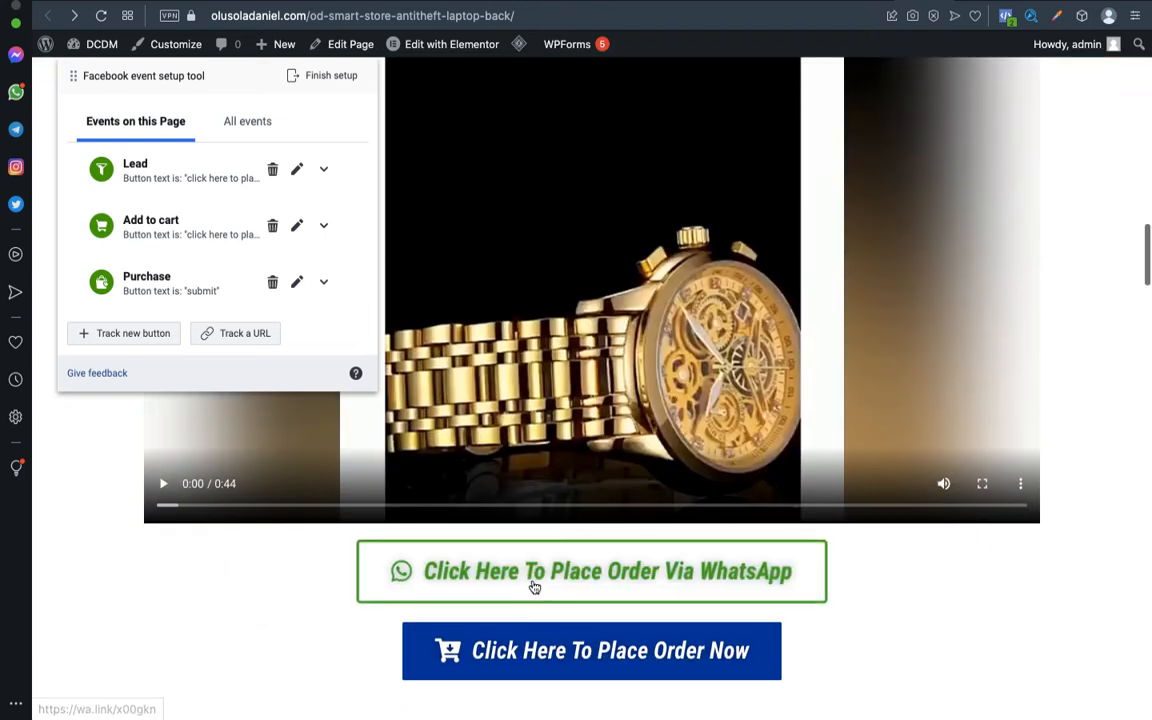
scroll(843, 458, "up", 5)
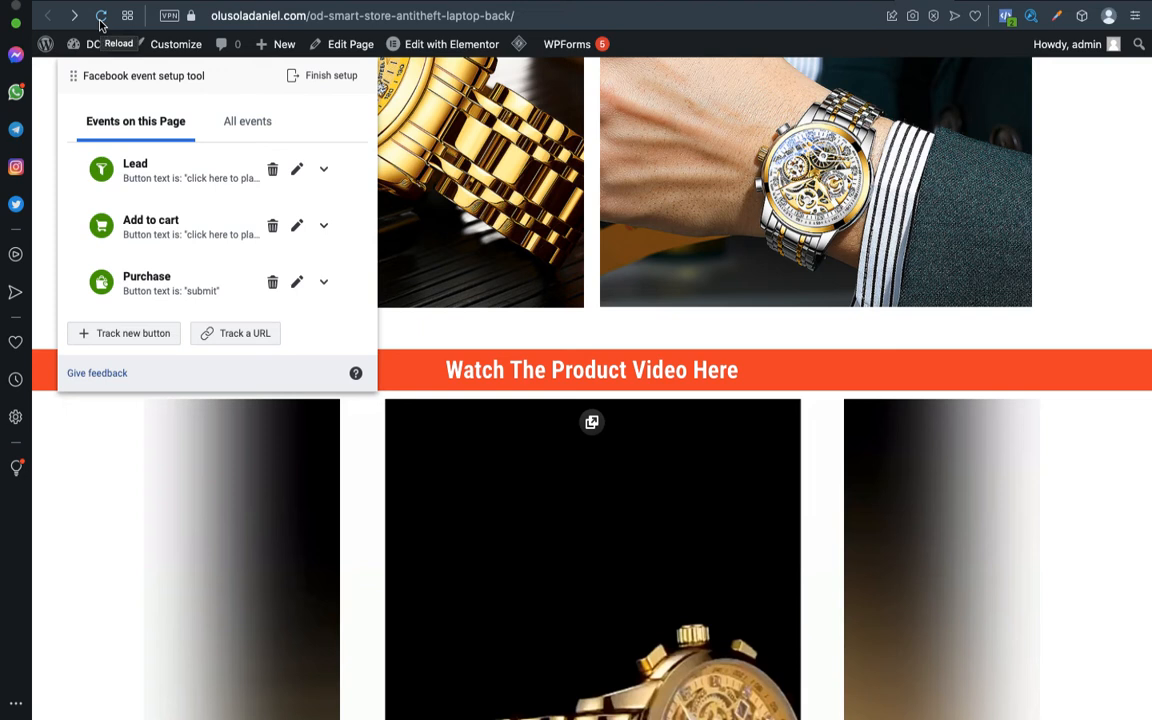
left_click(101, 17)
scroll(633, 382, "down", 8)
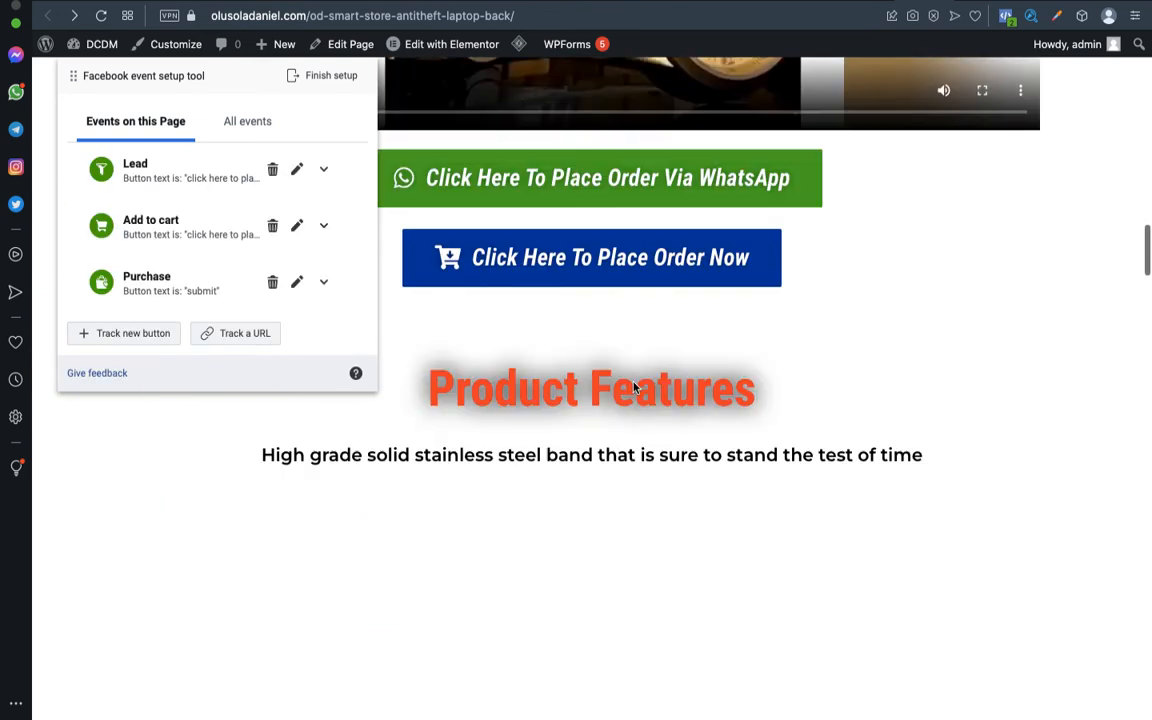
scroll(633, 382, "up", 1)
scroll(633, 382, "up", 6)
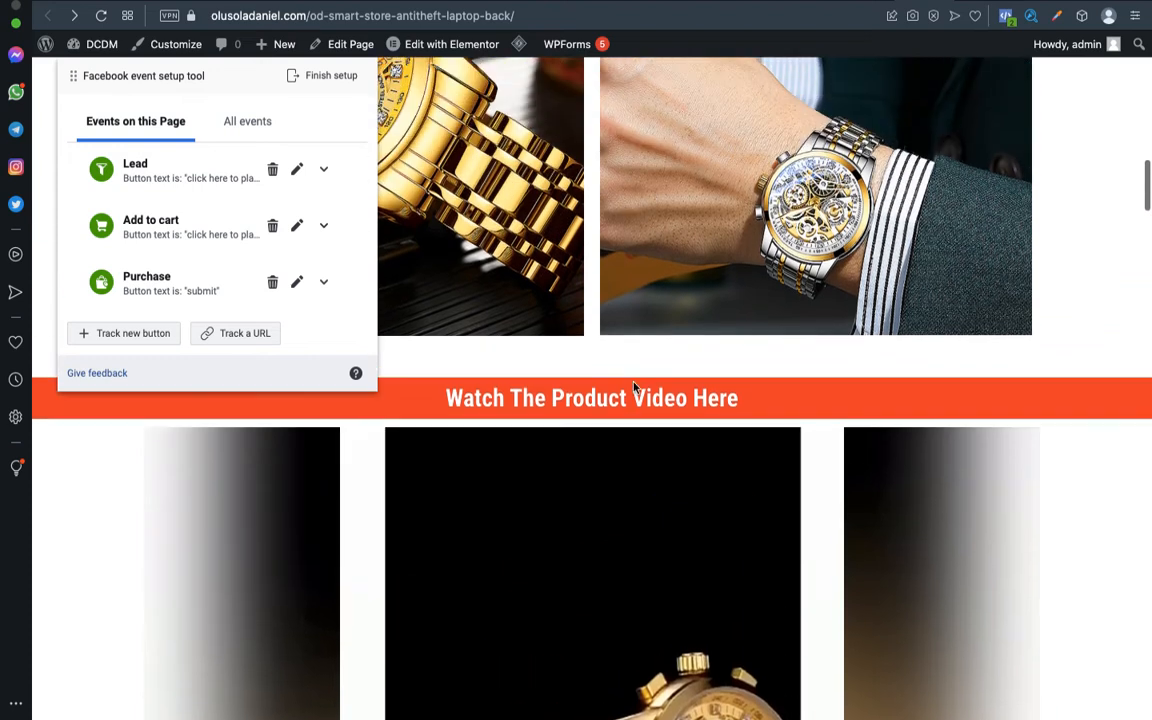
scroll(633, 385, "down", 1)
scroll(633, 388, "down", 7)
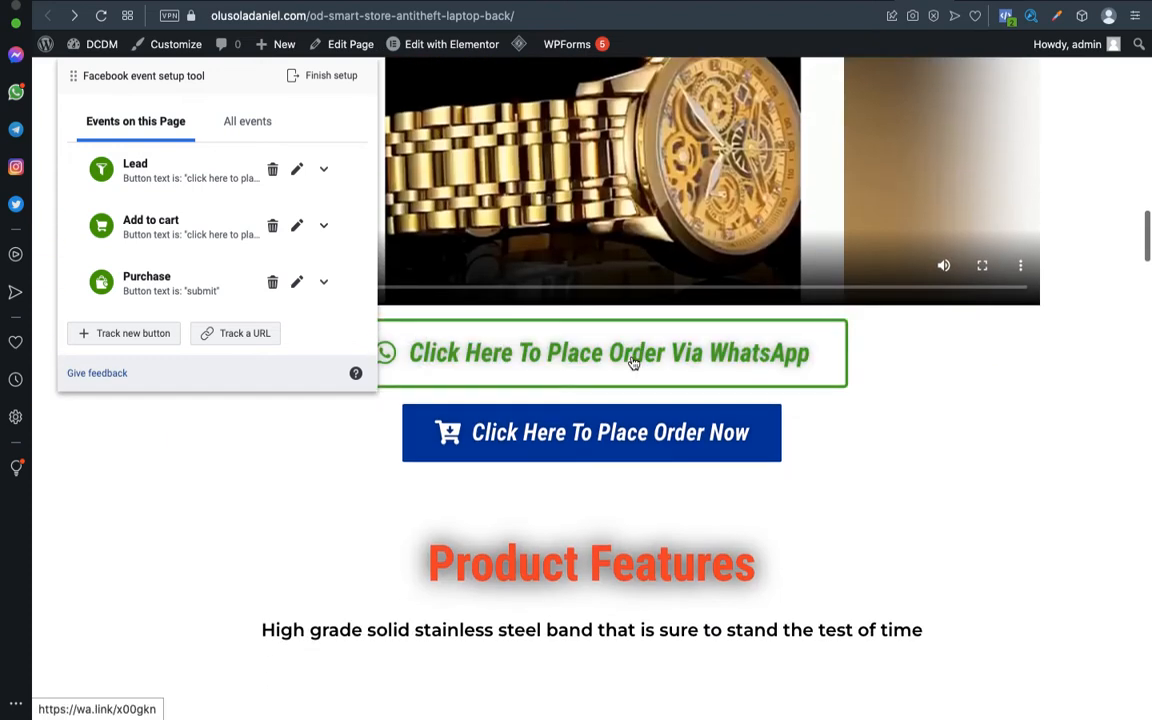
scroll(633, 388, "down", 4)
scroll(635, 430, "down", 2)
scroll(635, 432, "up", 7)
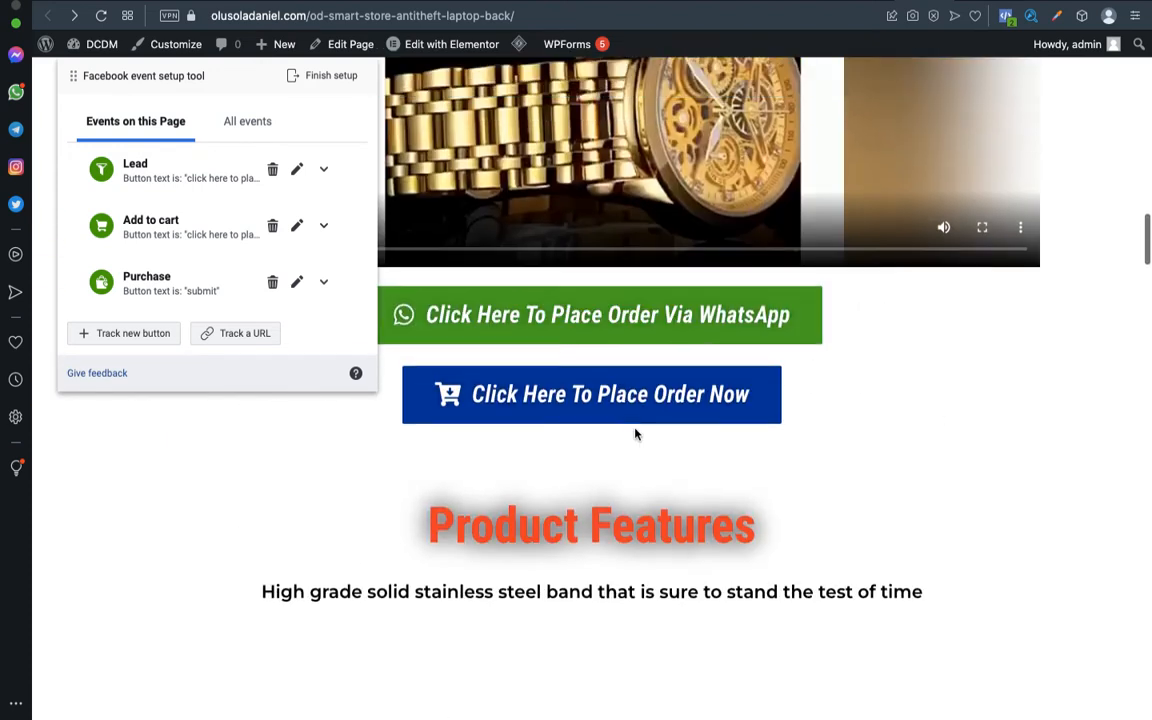
left_click(165, 182)
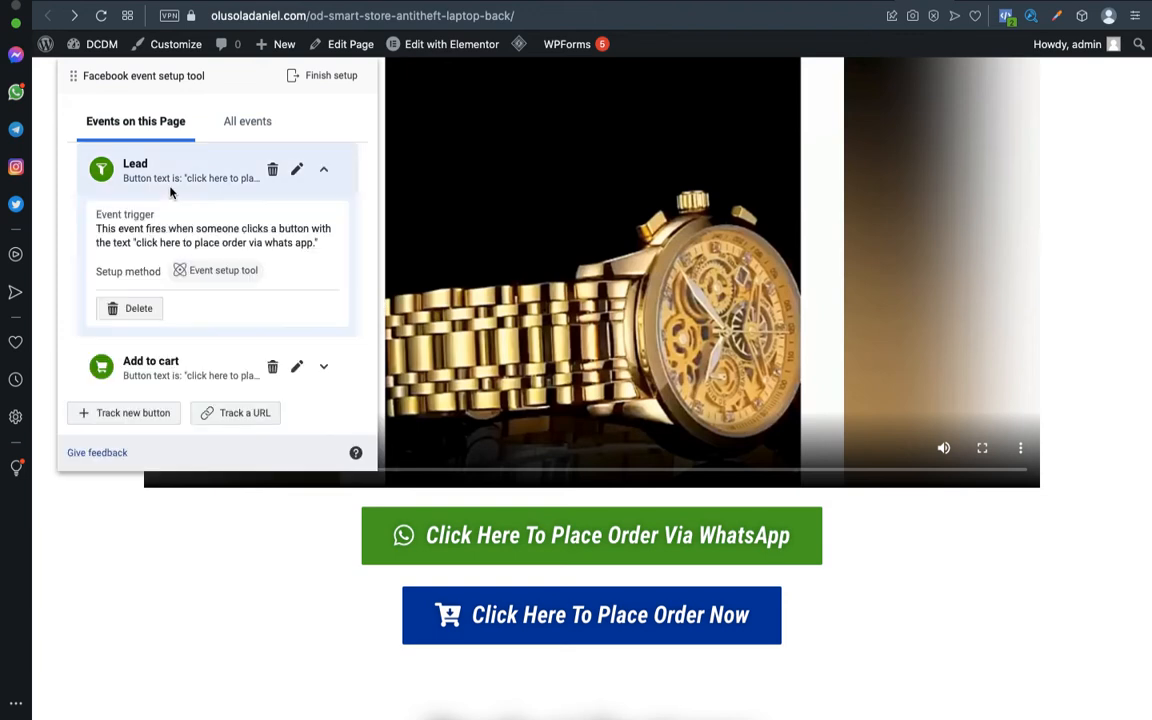
left_click(165, 183)
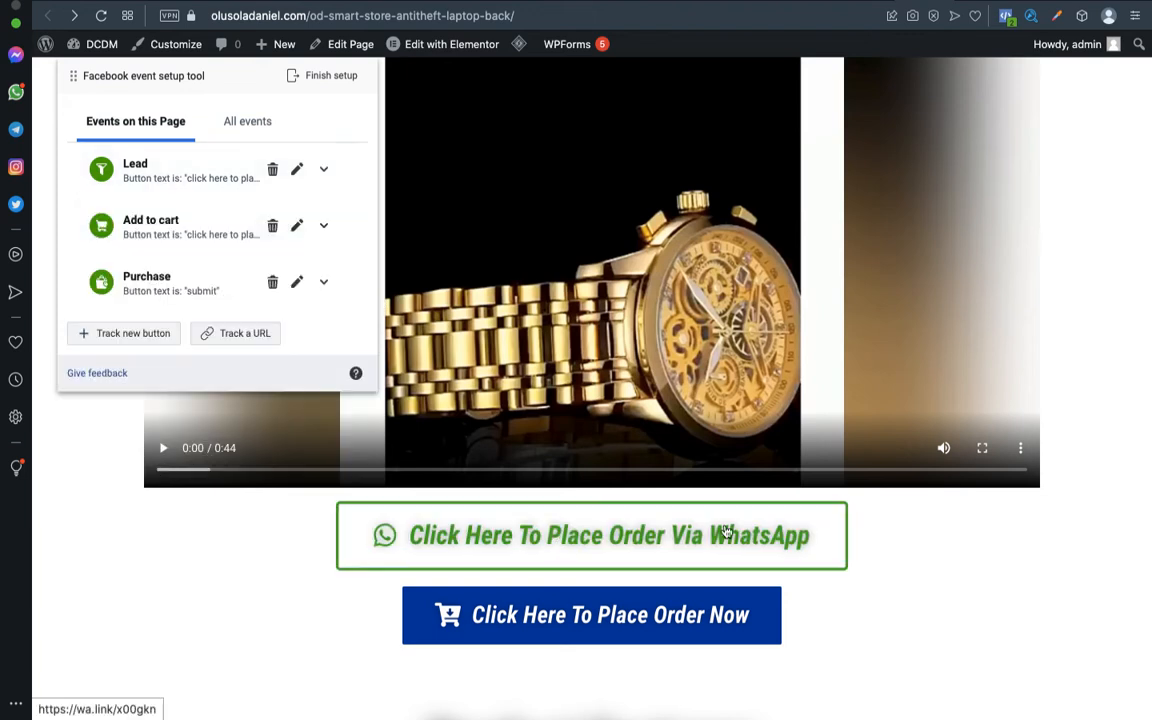
scroll(900, 588, "down", 2)
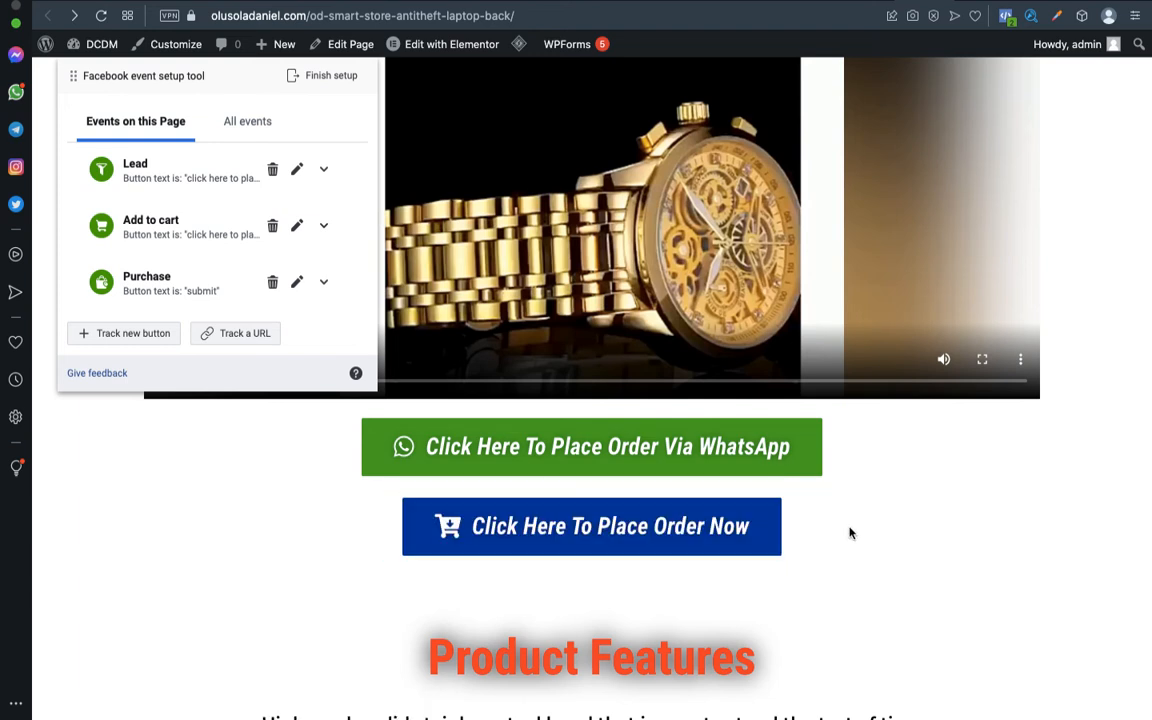
scroll(880, 563, "down", 2)
scroll(879, 562, "down", 10)
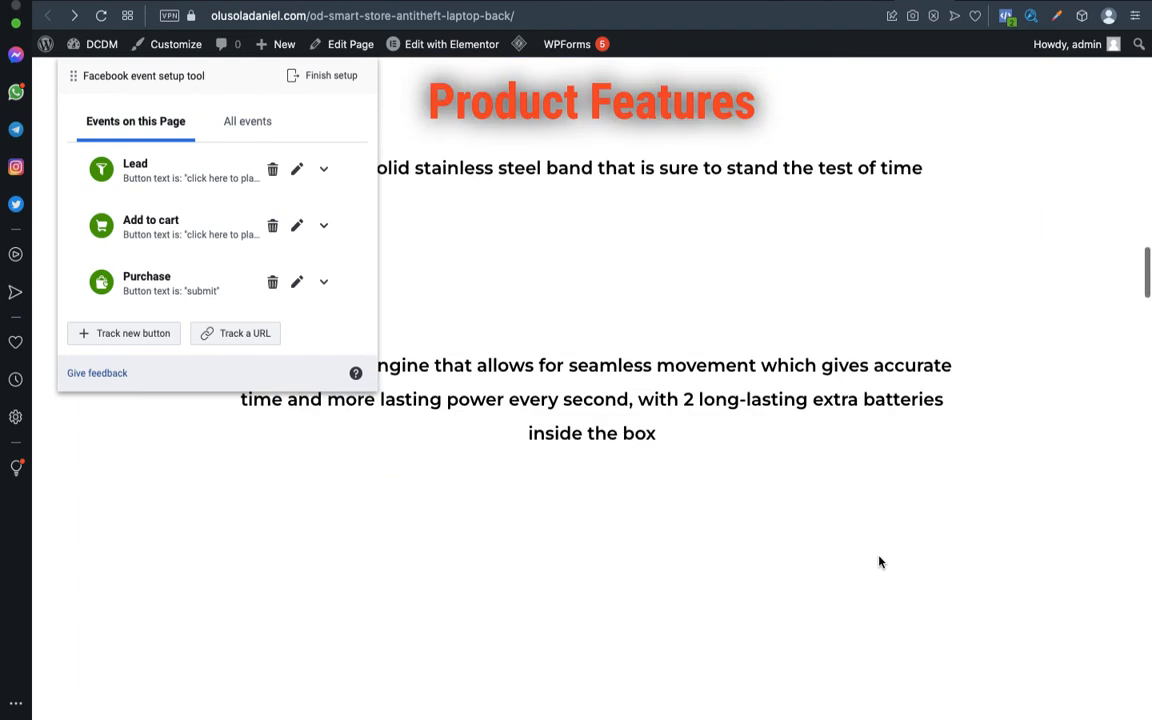
scroll(879, 562, "up", 10)
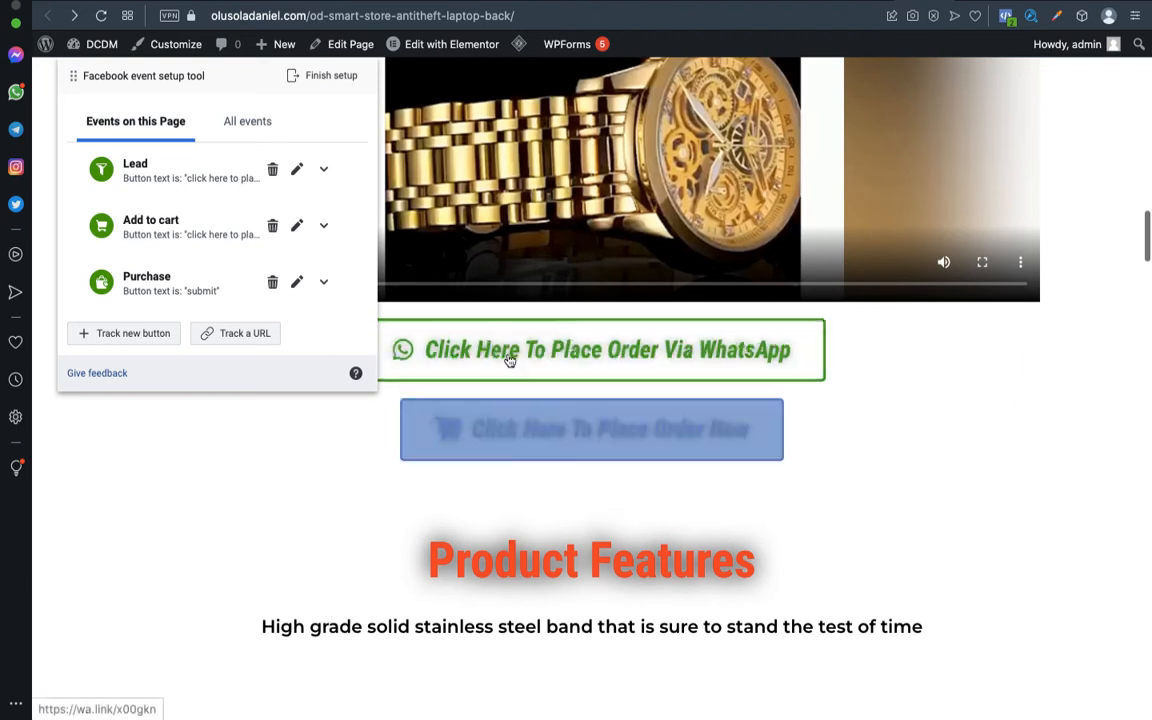
scroll(510, 357, "up", 3)
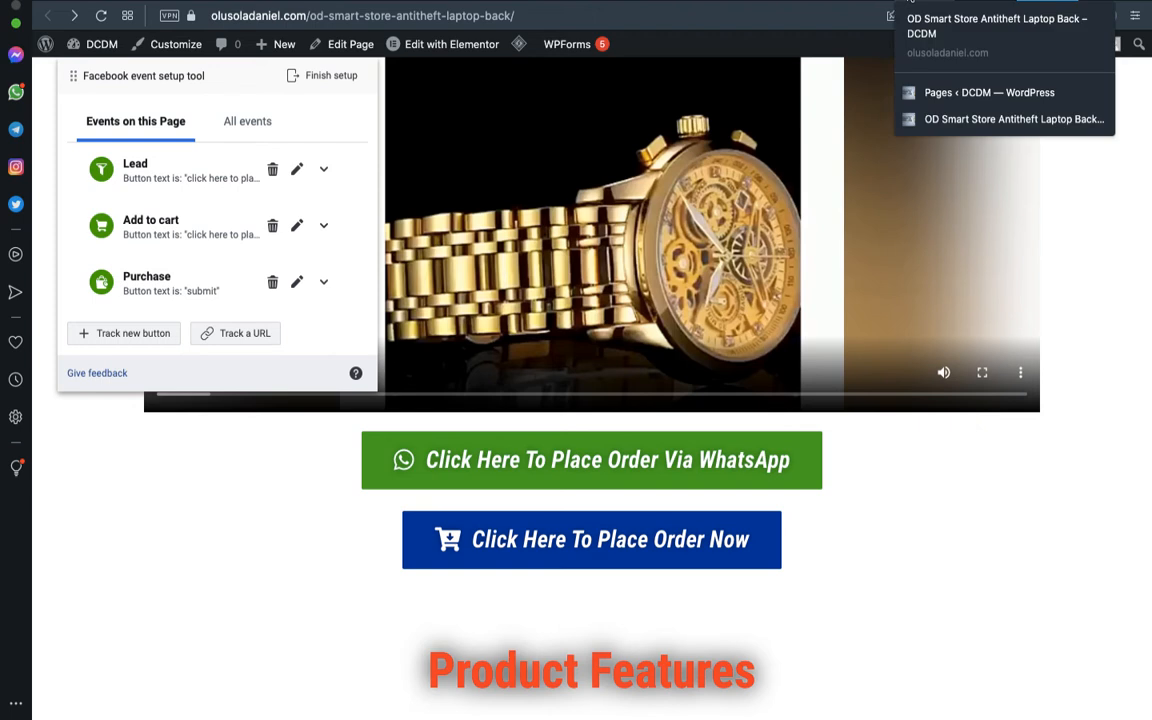
Return to Events Manager and reopen the wristwatch page in the event setup tool.
left_click(871, 5)
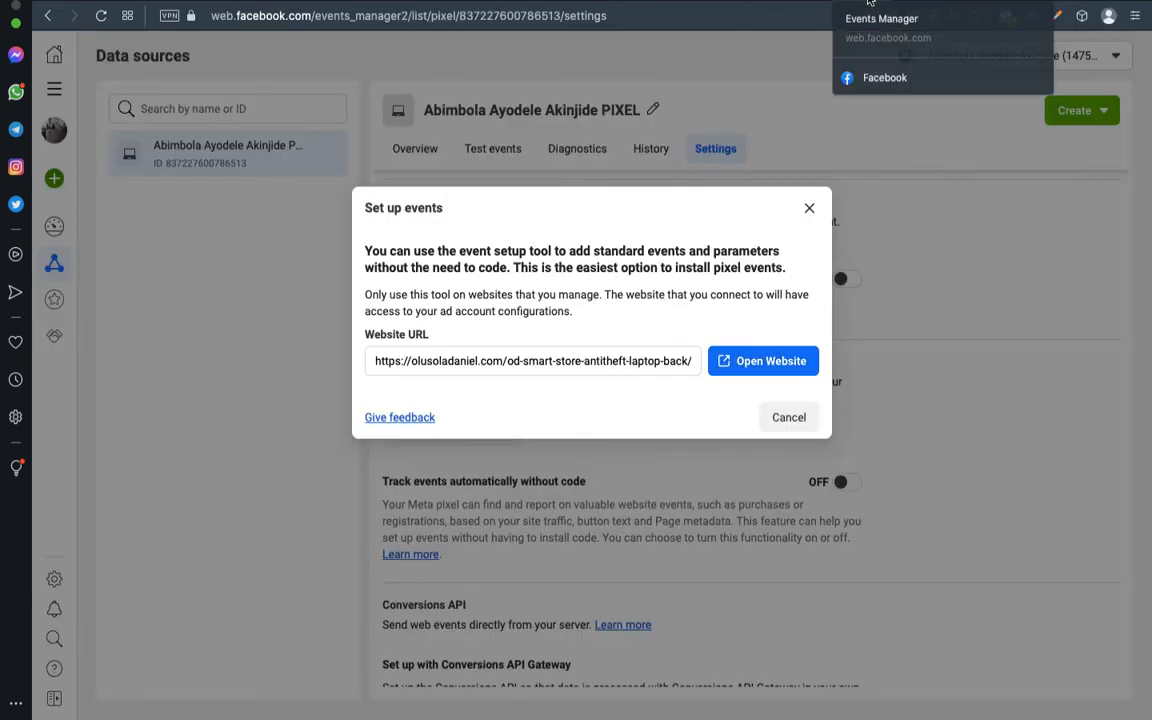
left_click(729, 360)
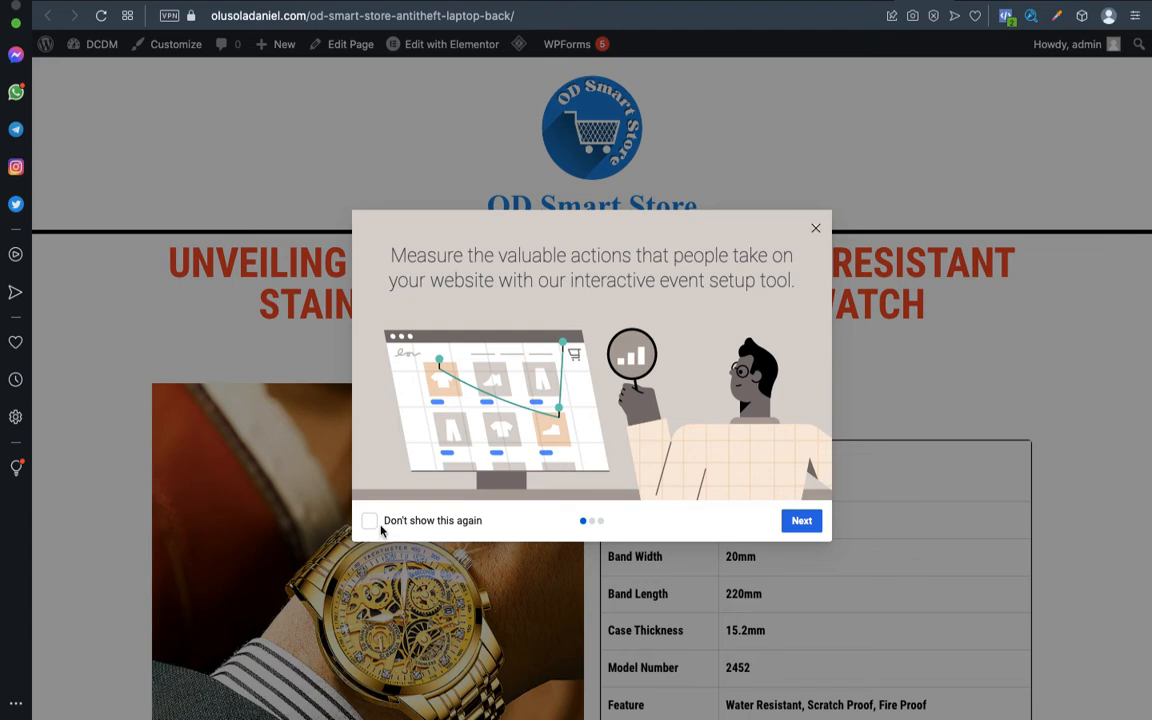
Get past the three introduction slides and scroll to the wristwatch page's order buttons.
left_click(798, 522)
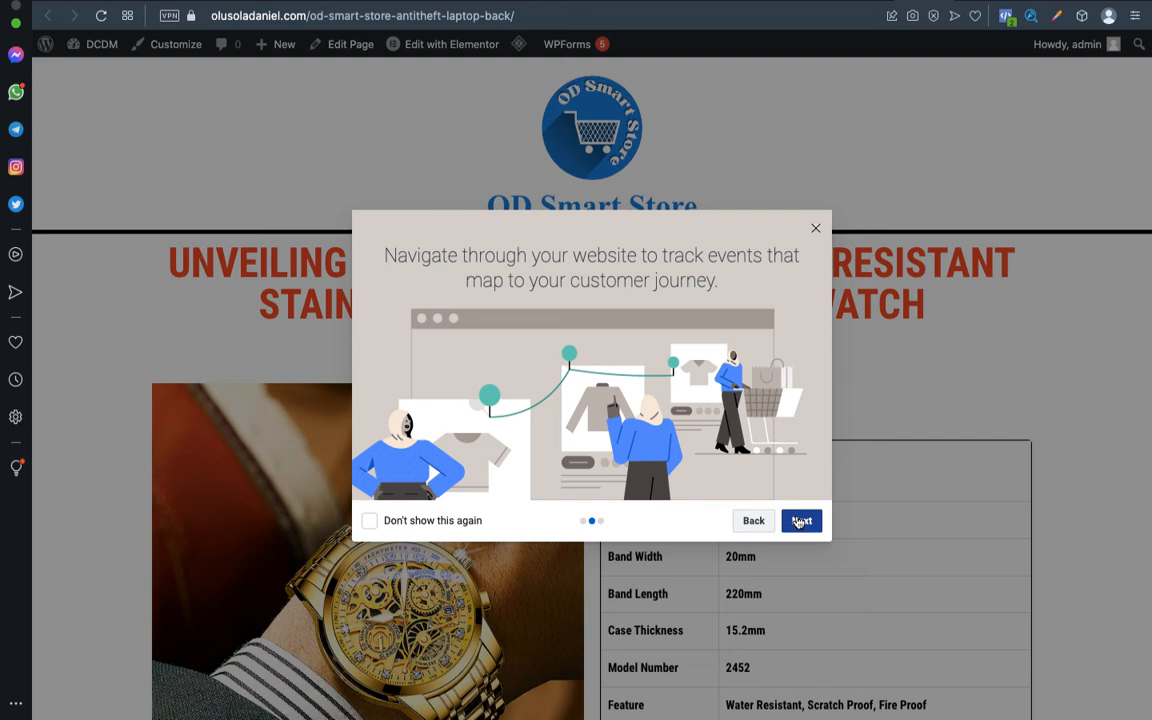
left_click(798, 522)
left_click(787, 521)
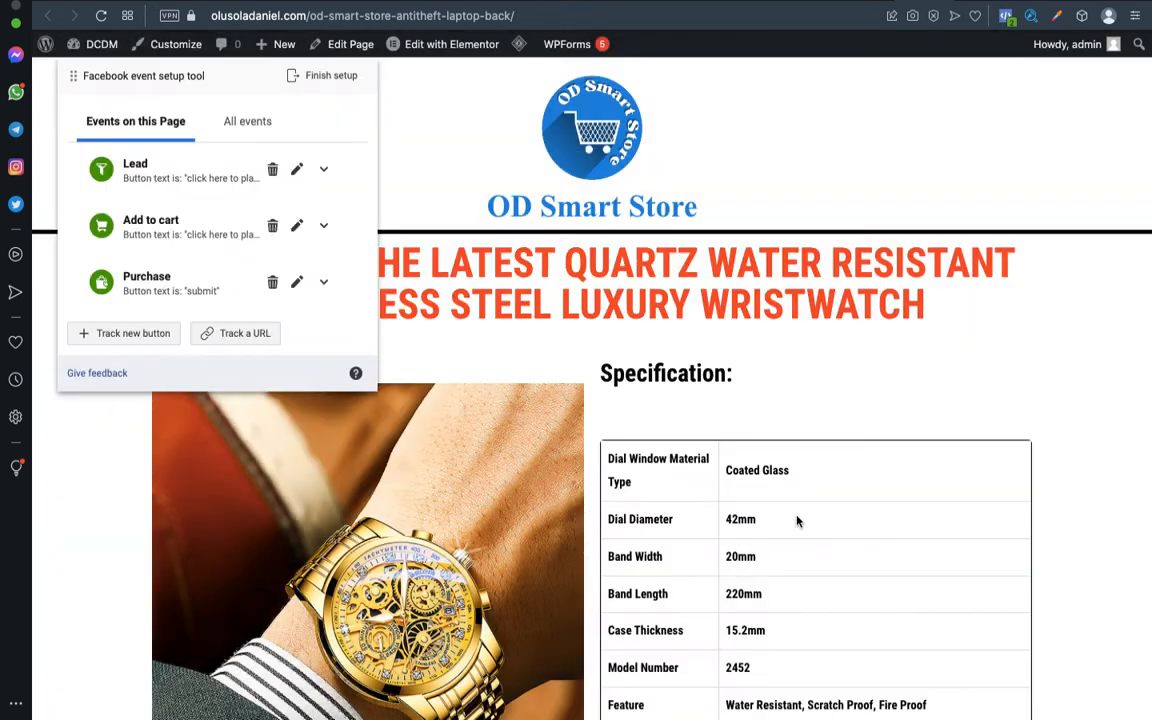
scroll(798, 521, "down", 8)
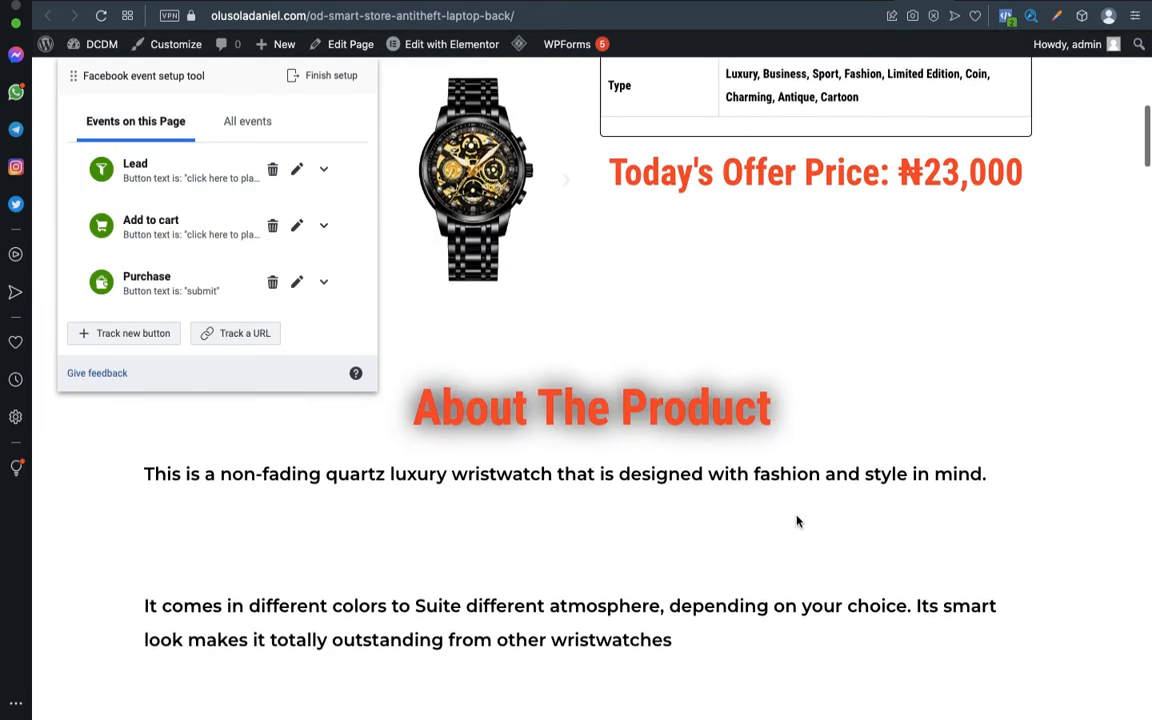
scroll(798, 521, "down", 10)
scroll(798, 521, "down", 4)
scroll(798, 521, "up", 1)
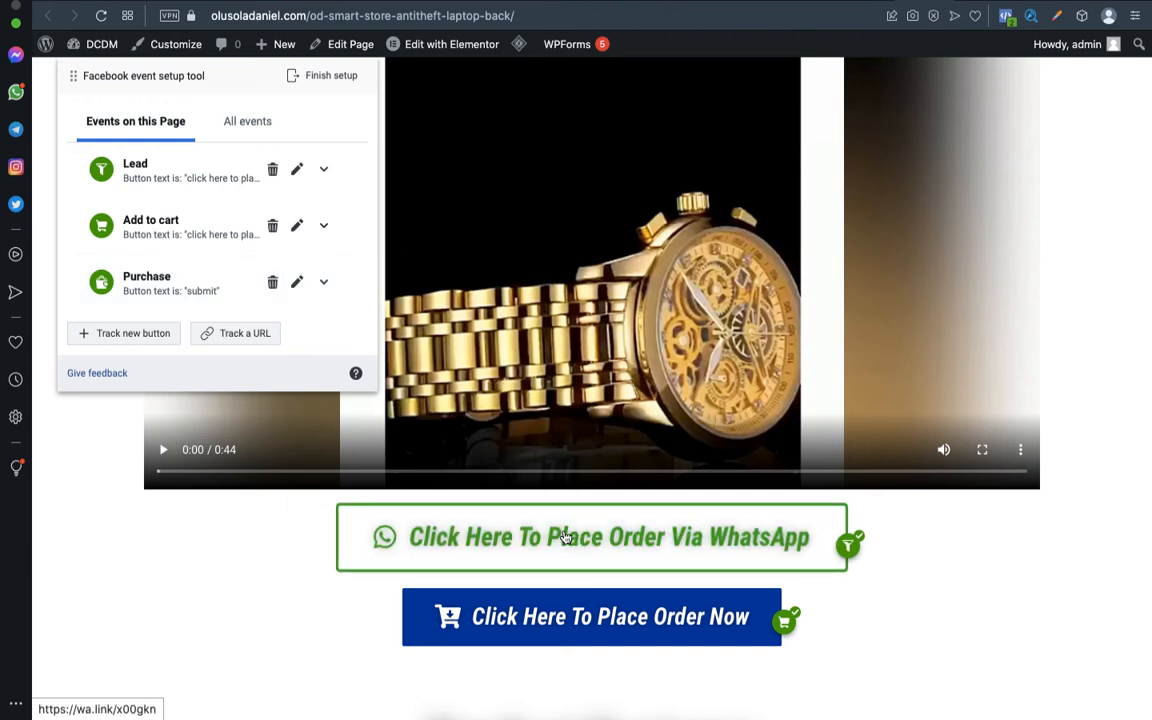
Delete the Add to cart event, then start tracking a new button on the page.
left_click(272, 226)
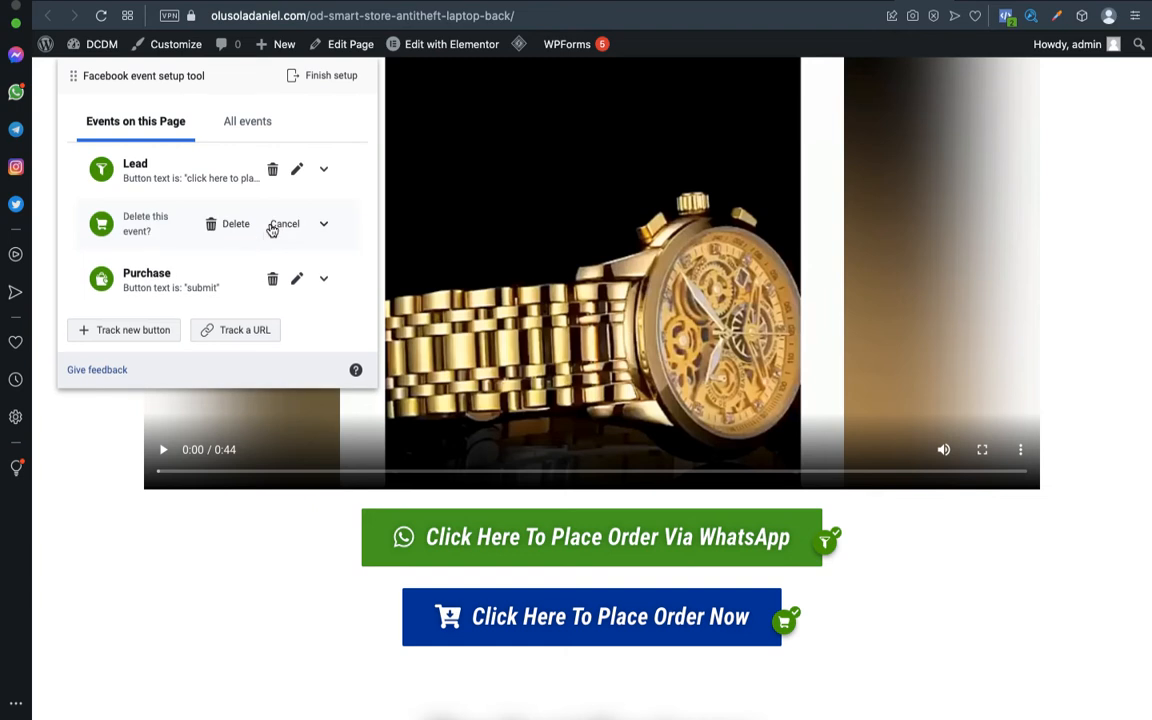
left_click(226, 225)
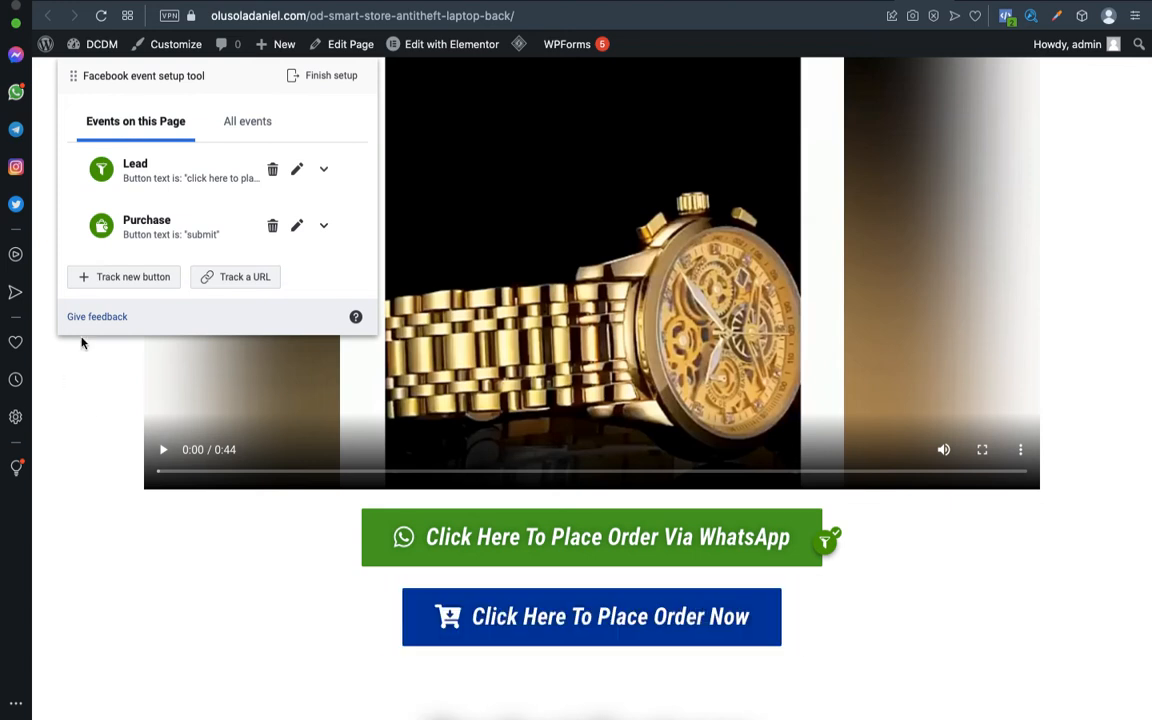
left_click(117, 281)
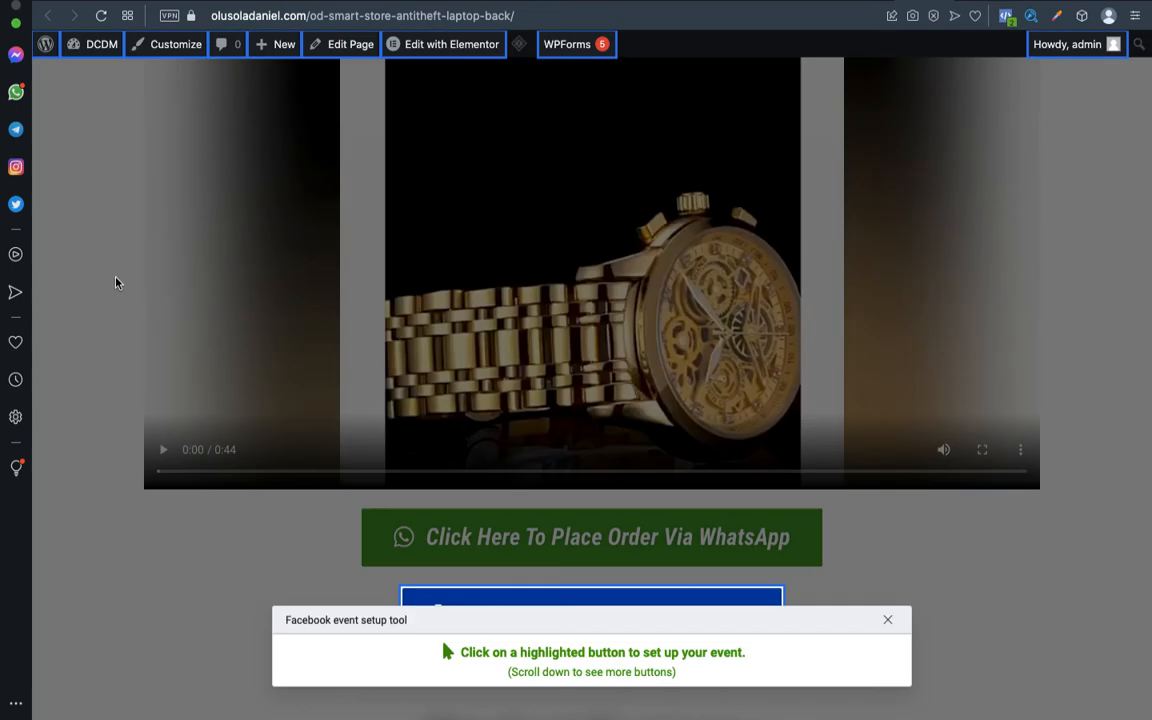
Pick the 'Click Here To Place Order Now' button on the store page to track.
scroll(764, 540, "down", 3)
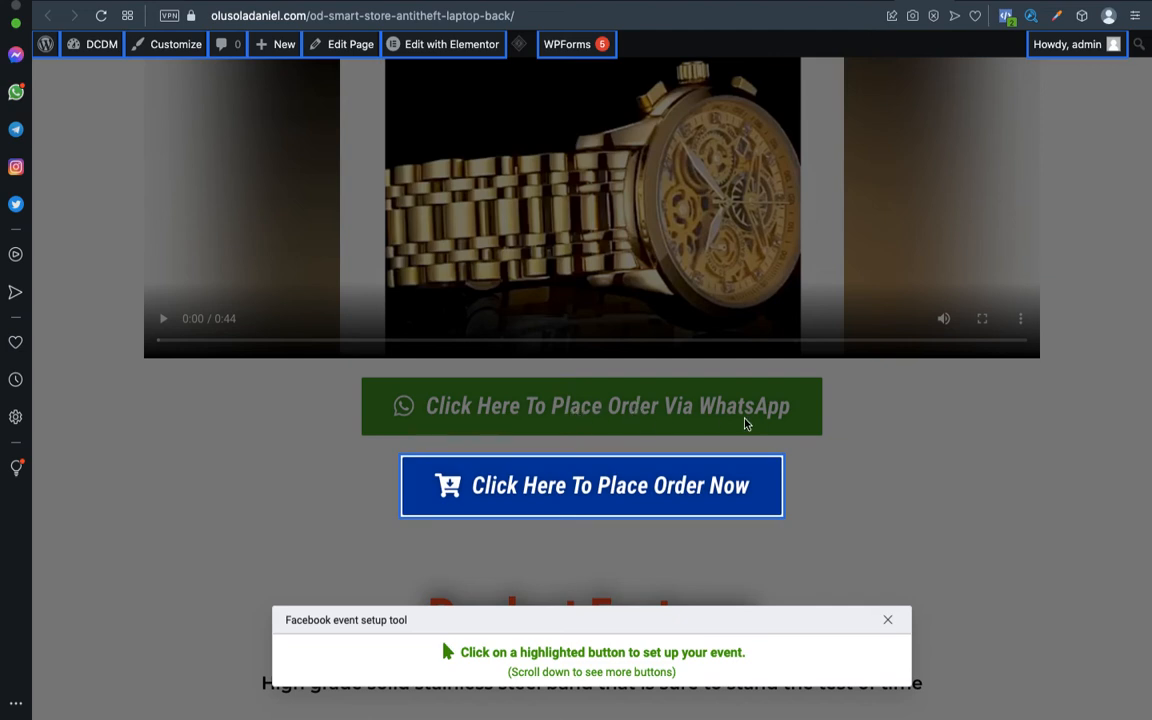
scroll(770, 420, "down", 20)
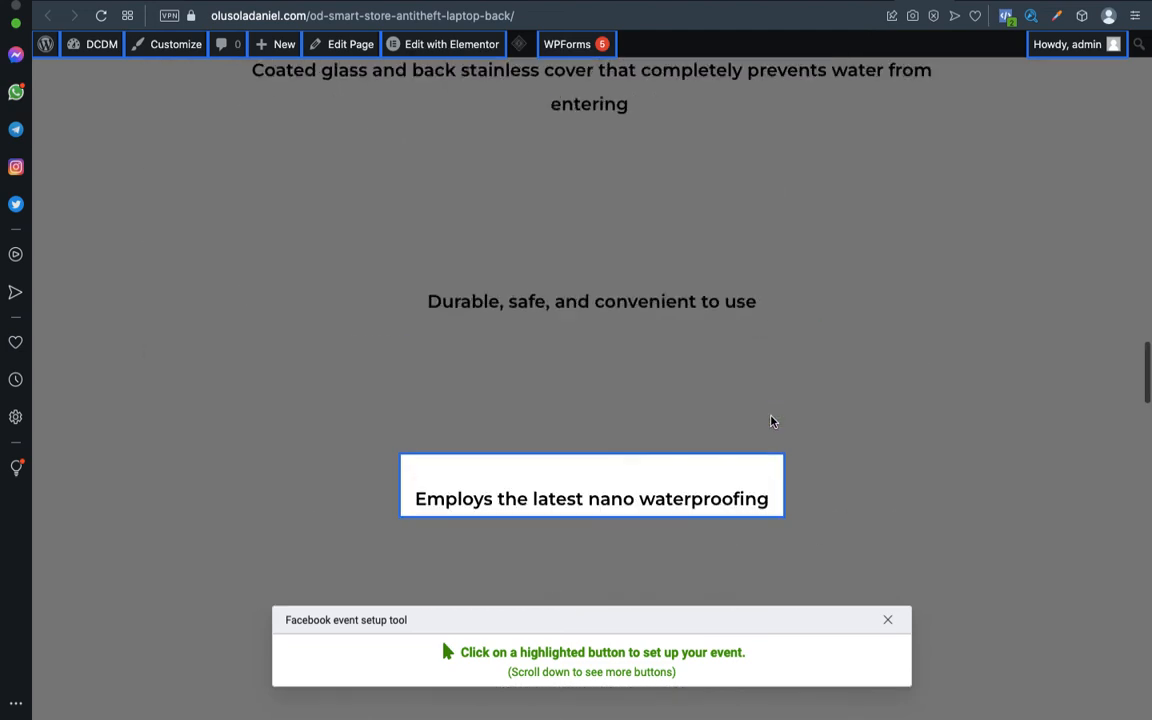
scroll(770, 420, "down", 20)
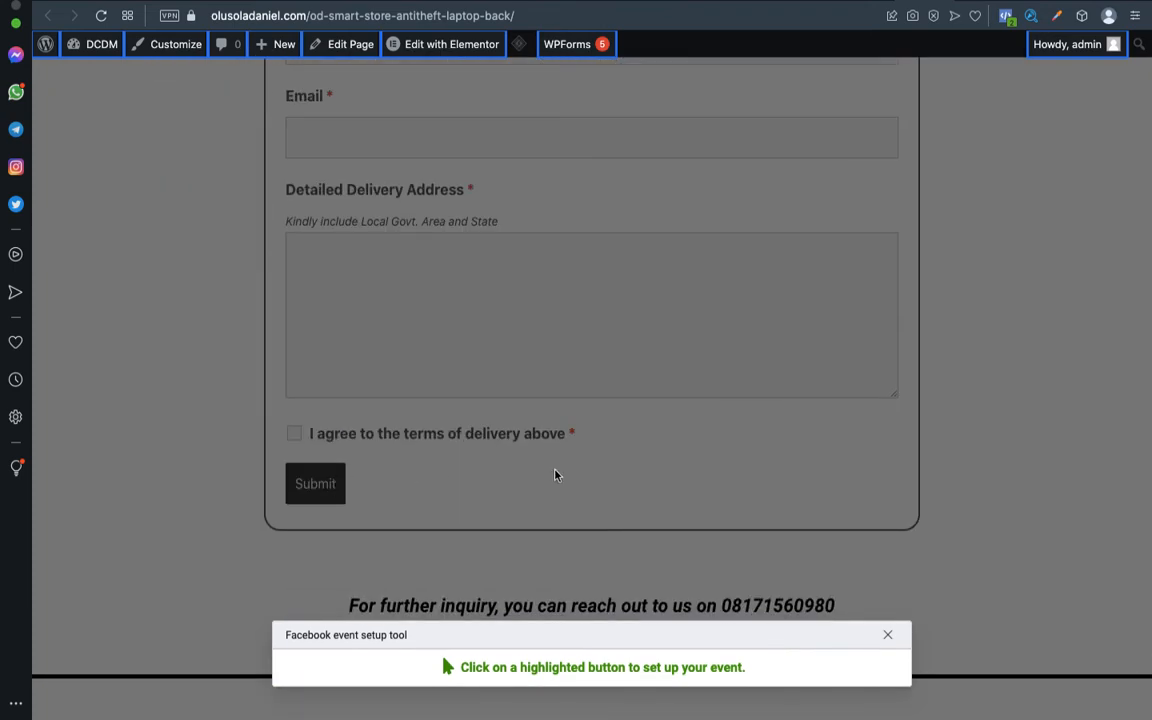
scroll(555, 473, "up", 20)
scroll(557, 476, "up", 15)
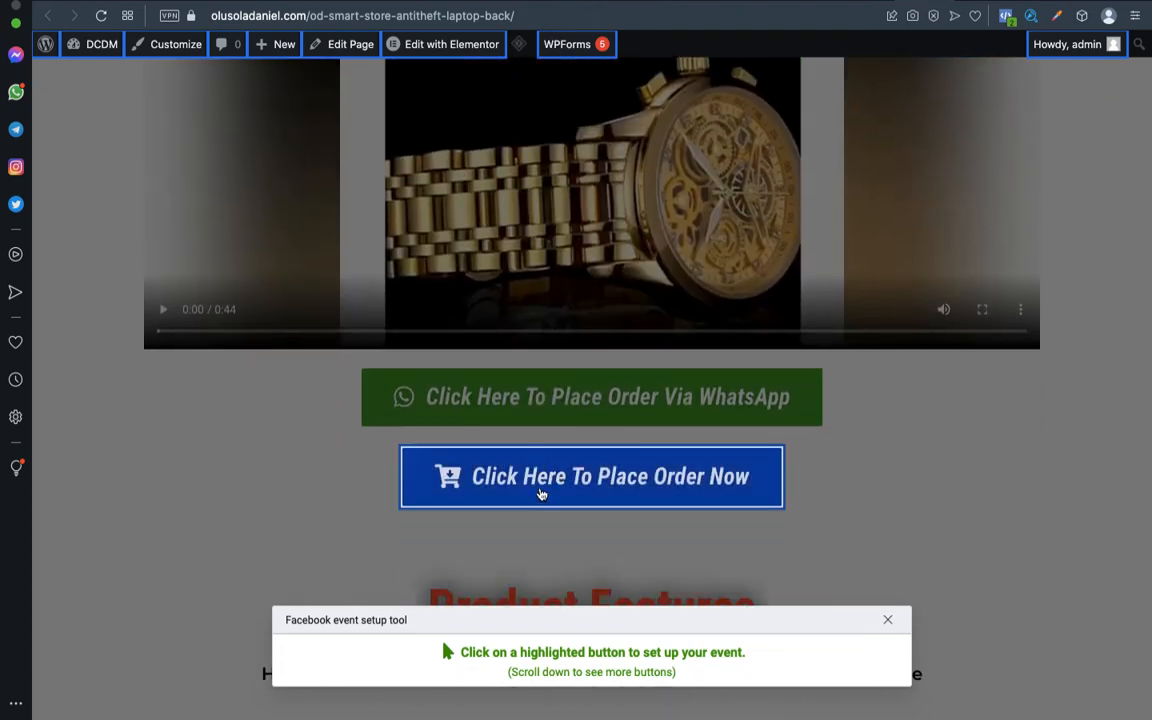
left_click(540, 487)
scroll(540, 485, "down", 2)
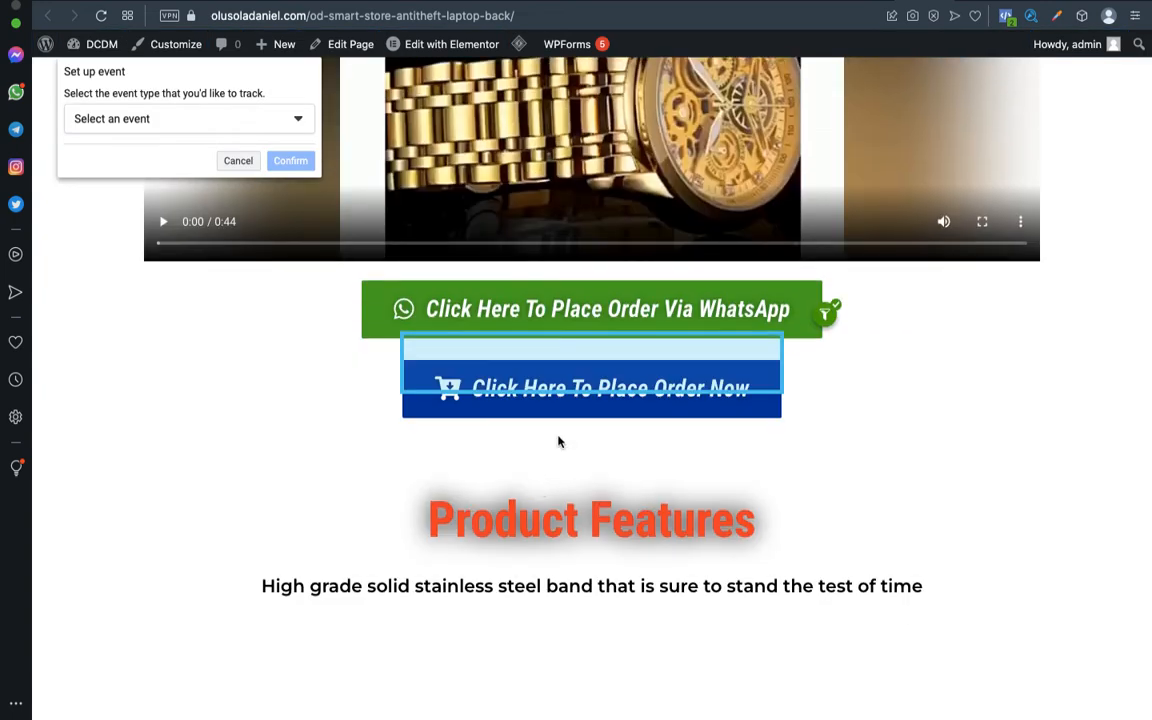
Assign an Add to cart event with NGN currency to the Place Order Now button.
scroll(630, 437, "up", 4)
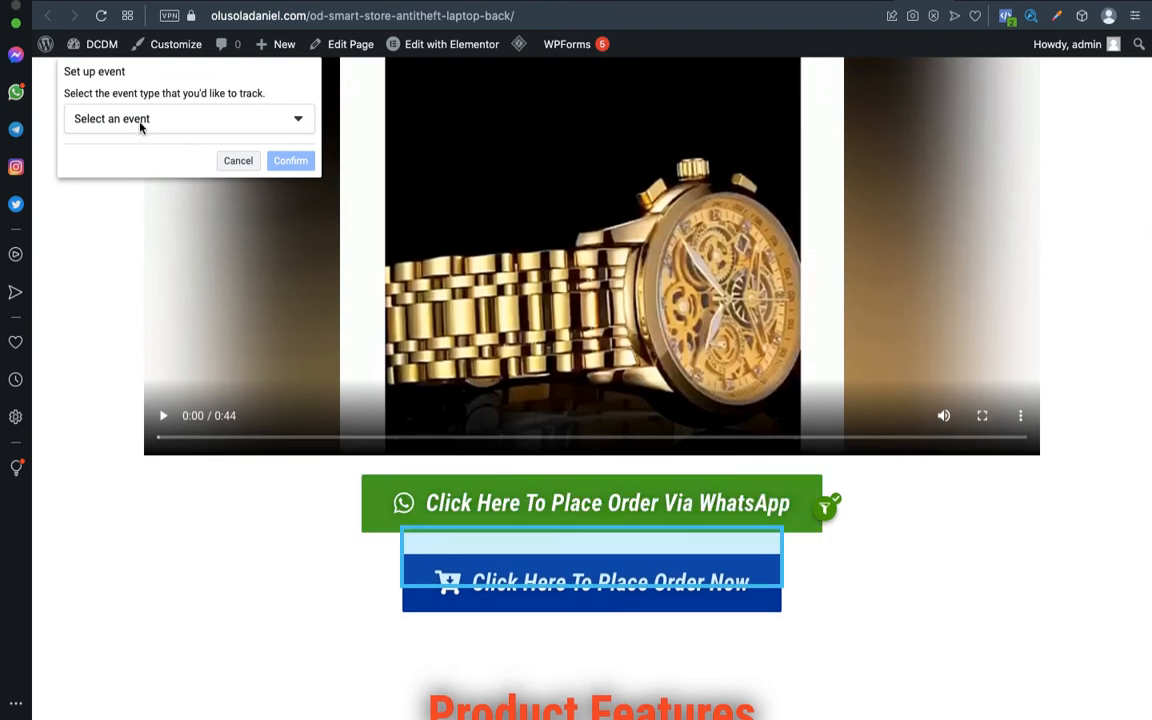
left_click(141, 126)
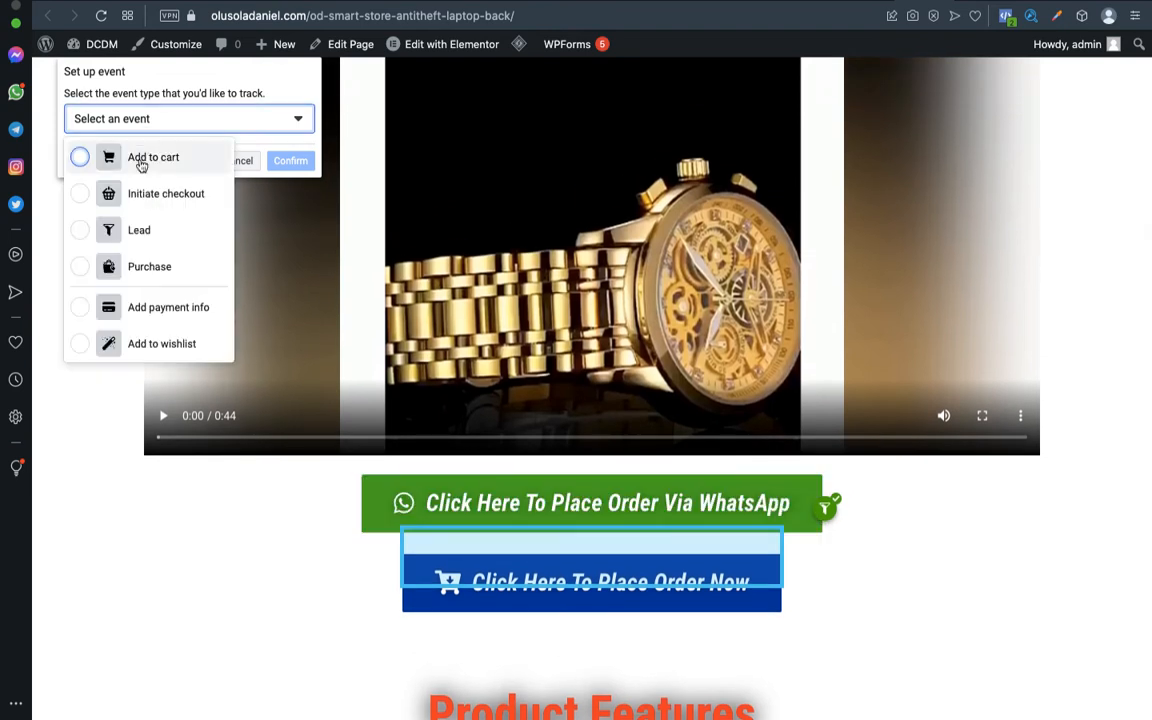
left_click(141, 163)
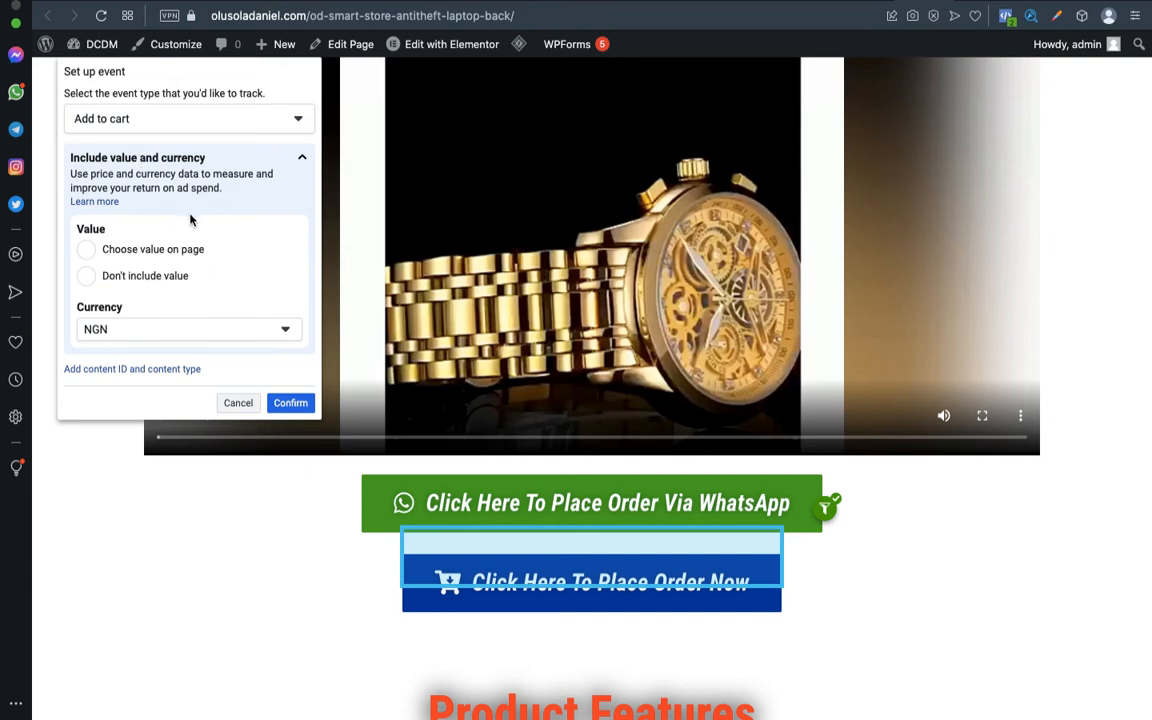
left_click(294, 405)
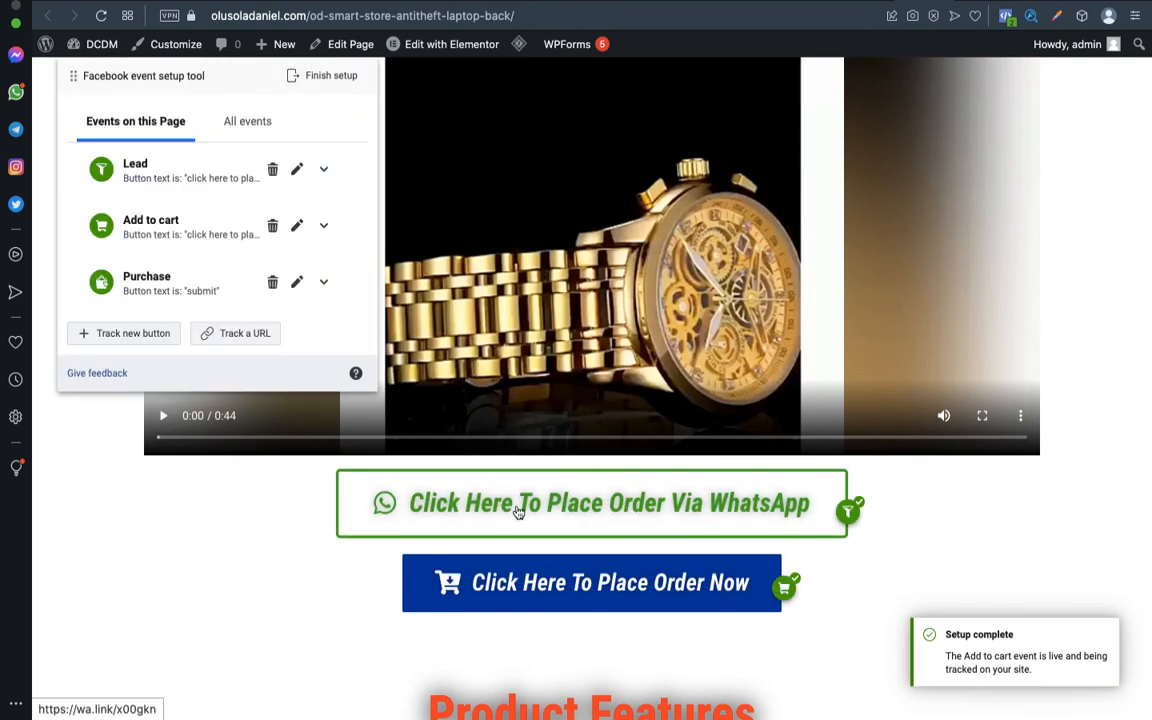
scroll(897, 580, "down", 8)
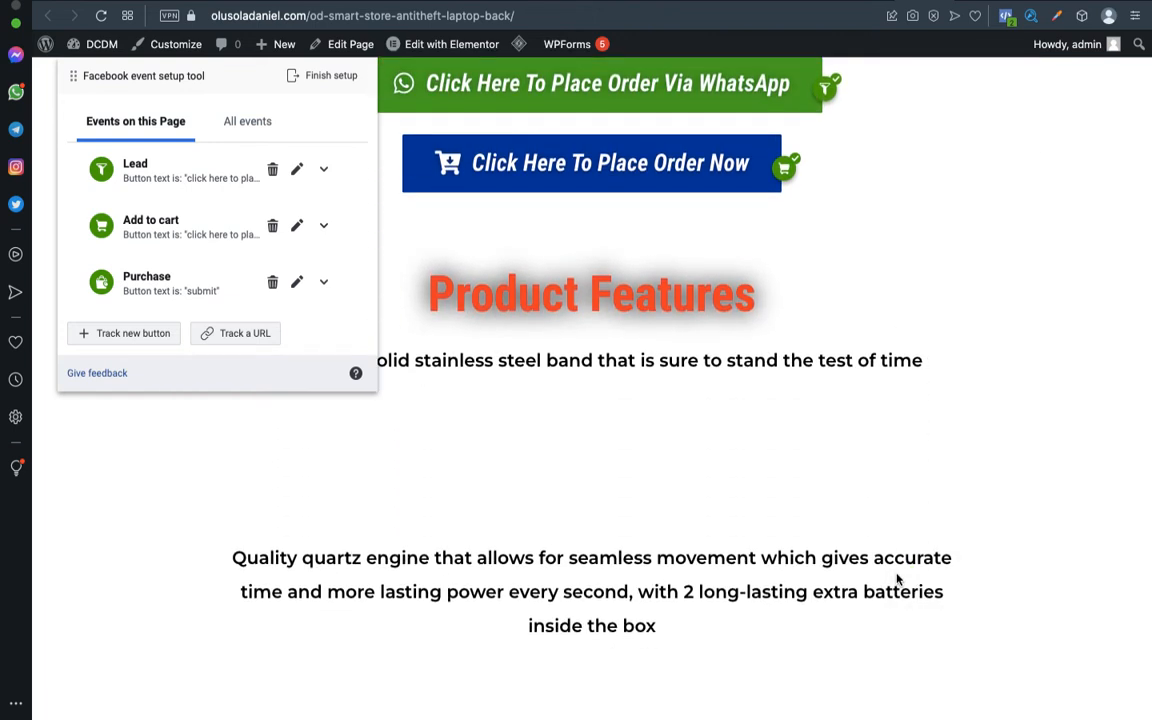
scroll(897, 580, "down", 5)
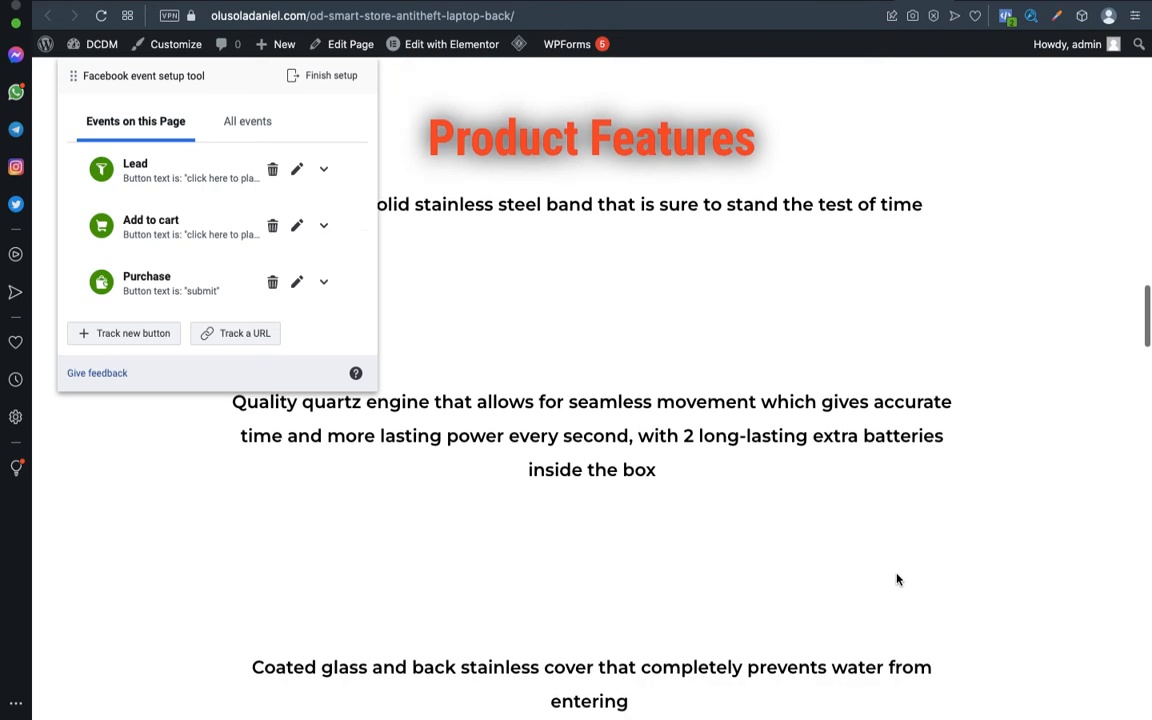
scroll(897, 580, "up", 4)
scroll(897, 580, "up", 4)
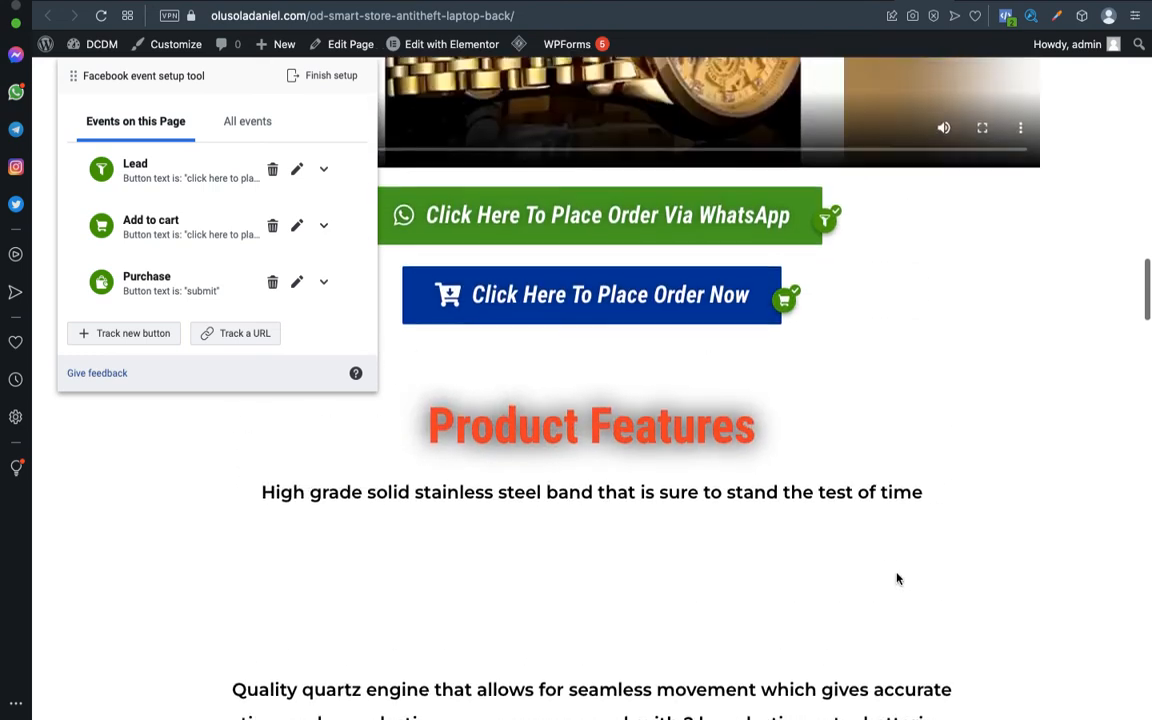
Finish the setup session and submit 'Yes, helpful' in the feedback survey.
left_click(335, 83)
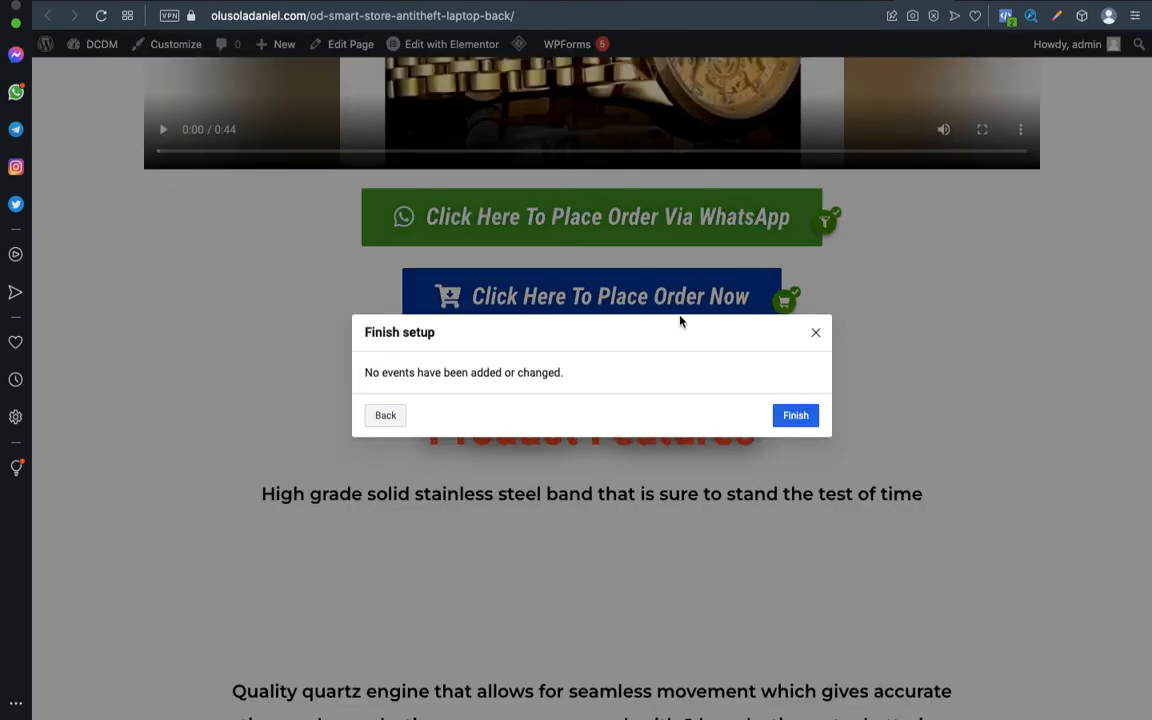
left_click(799, 425)
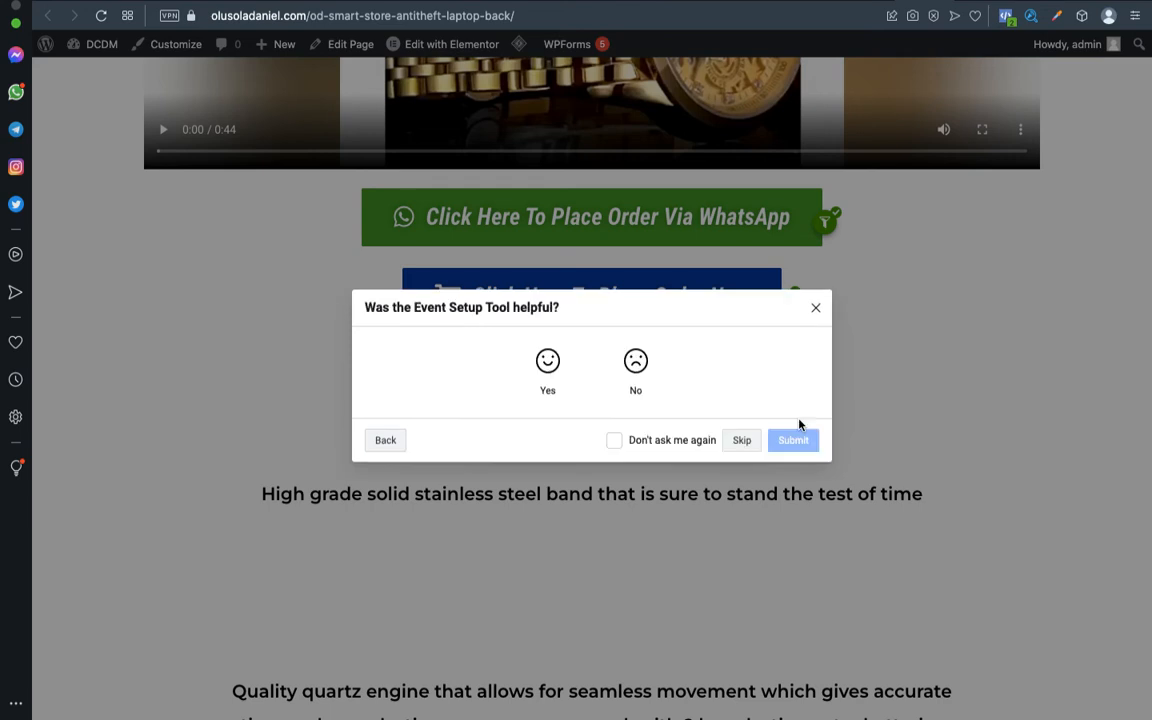
left_click(546, 362)
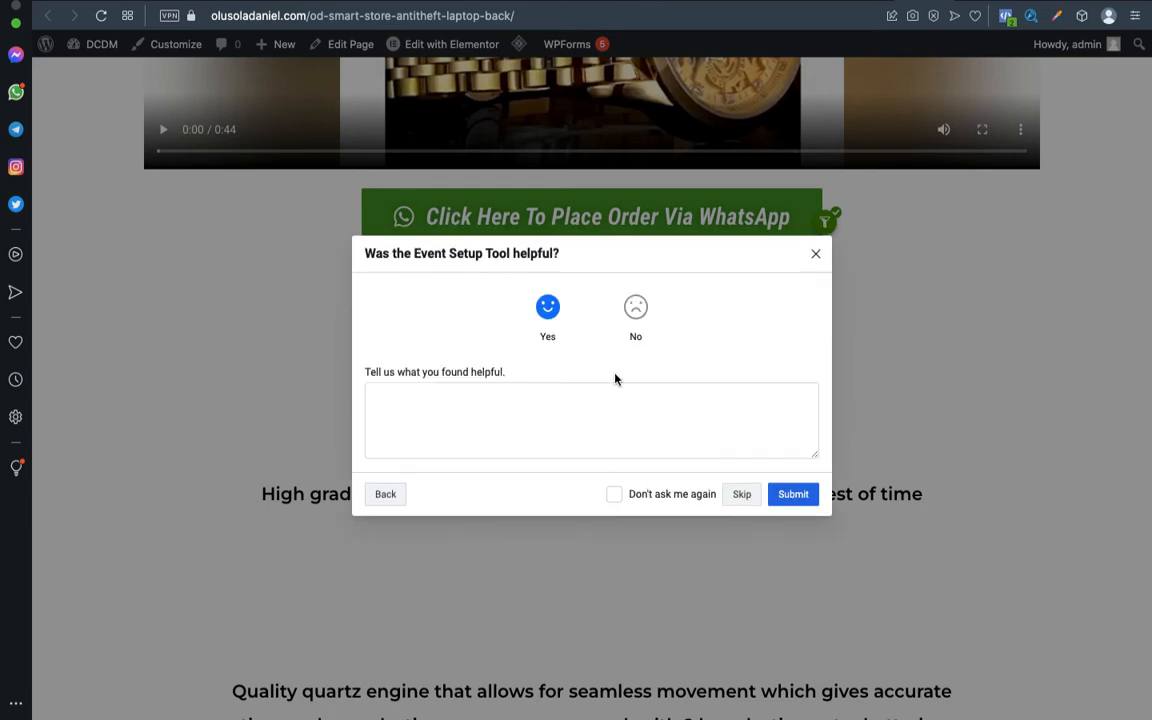
left_click(797, 500)
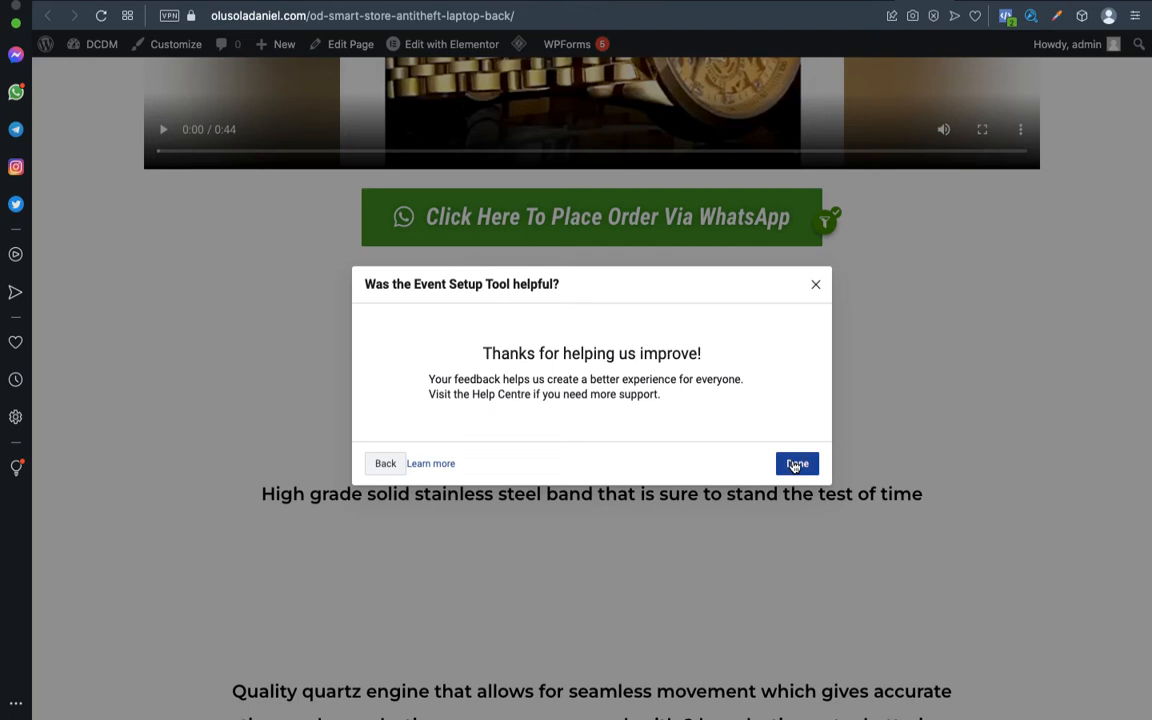
left_click(795, 465)
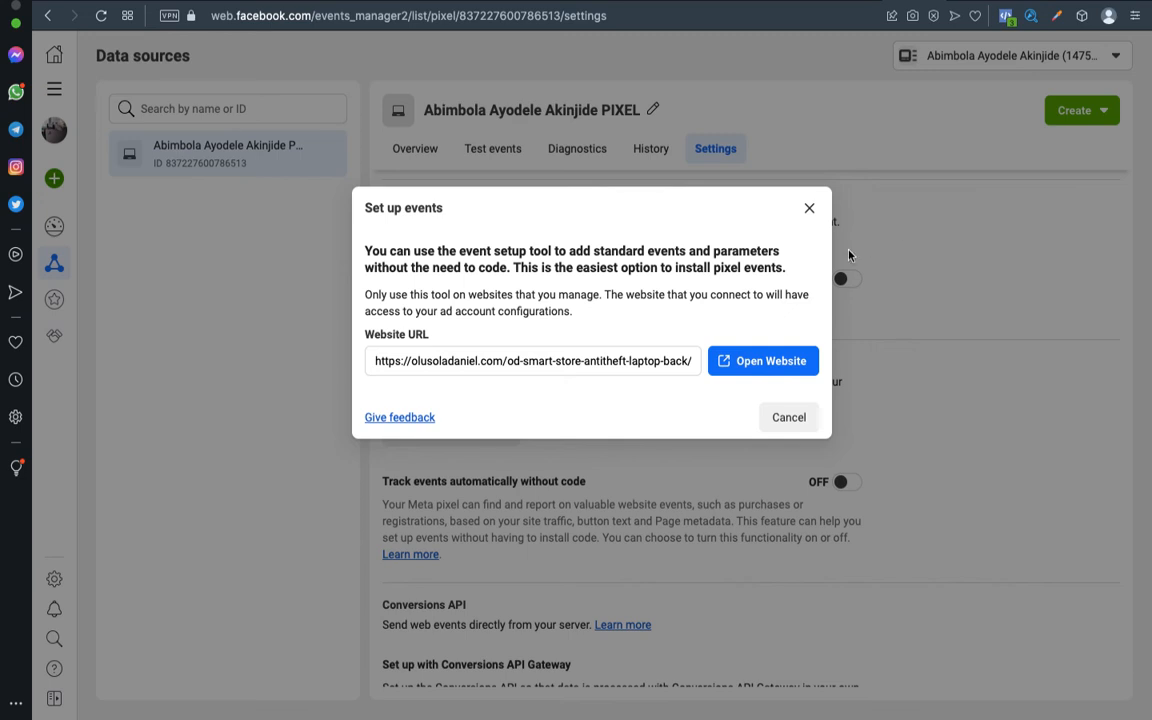
Close the Set up events dialog and switch to the pixel Overview.
left_click(811, 209)
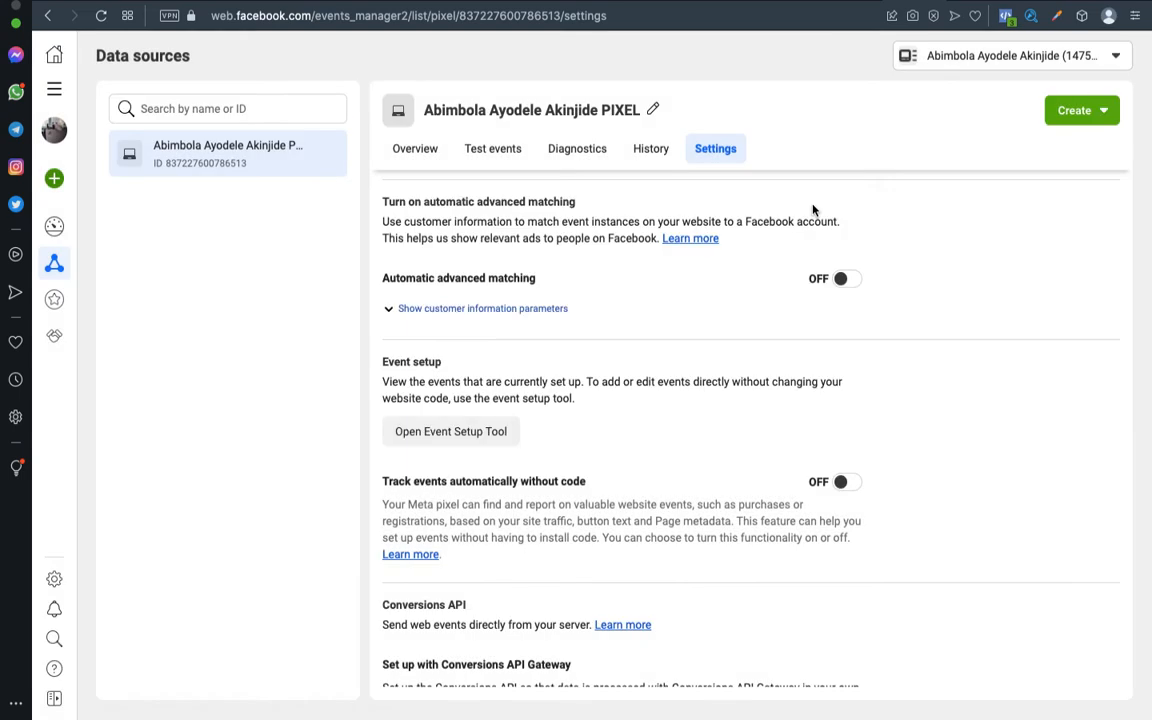
scroll(663, 257, "up", 5)
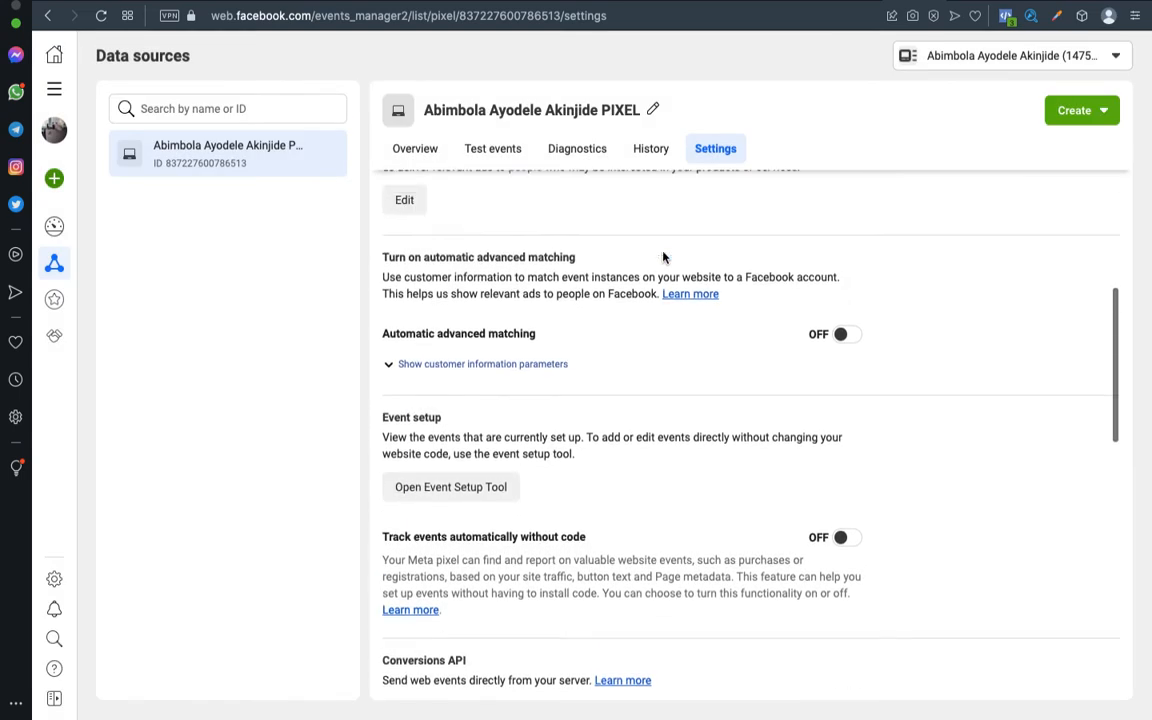
left_click(424, 155)
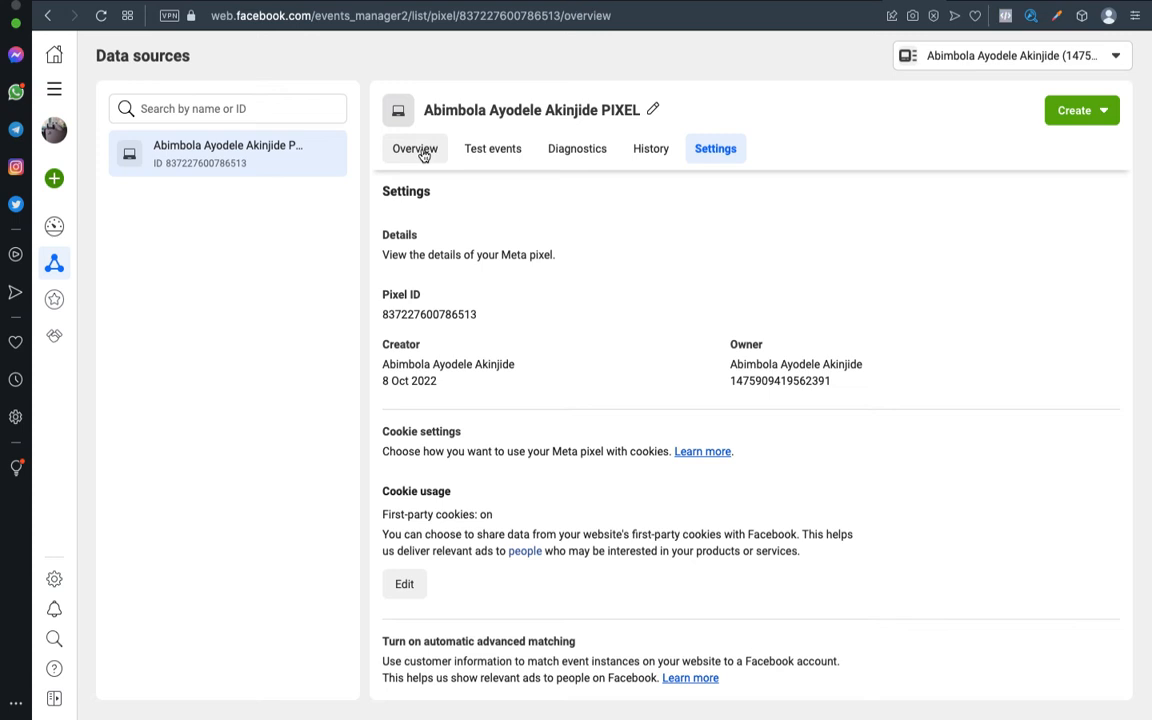
Check that PageView 11, Add to cart 4, Lead 3 and Purchase are Active.
scroll(715, 350, "down", 1)
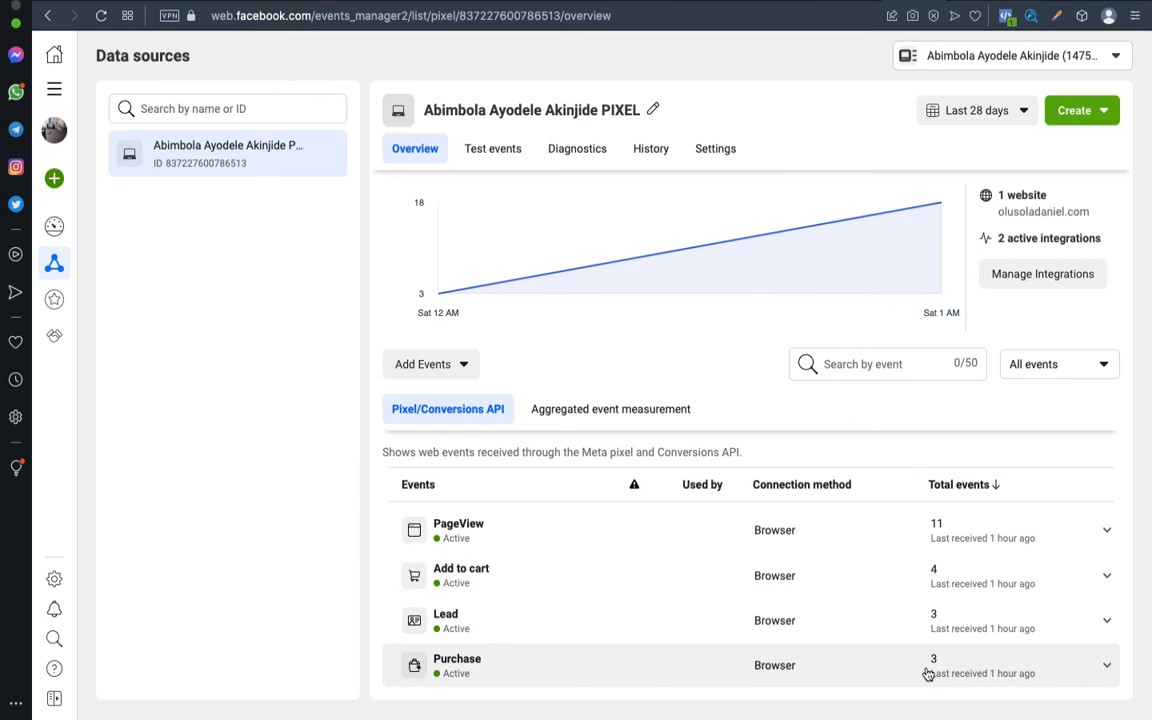
scroll(869, 553, "up", 1)
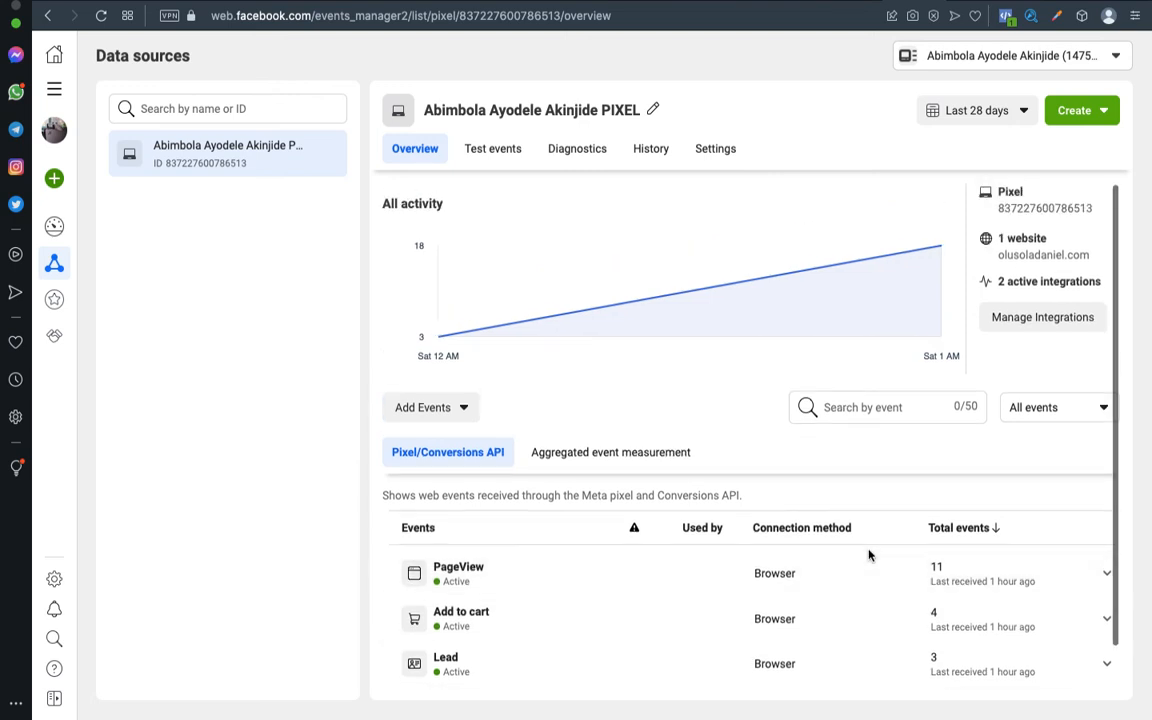
scroll(869, 553, "down", 1)
scroll(869, 553, "up", 1)
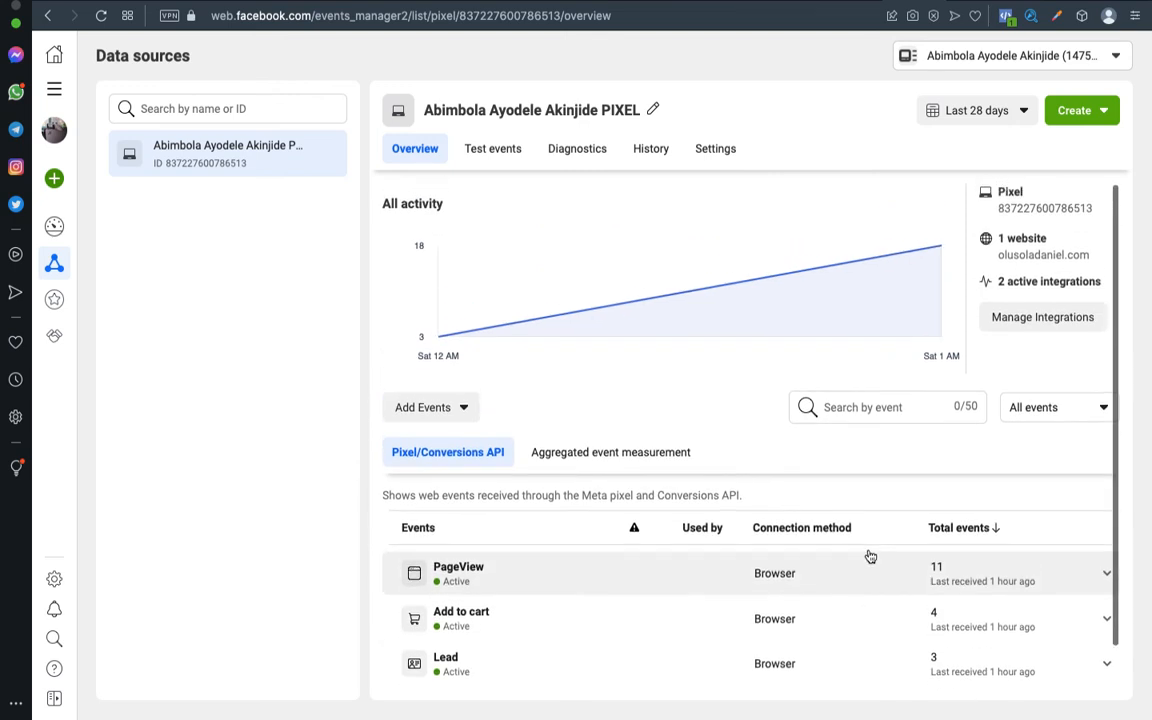
scroll(870, 556, "down", 1)
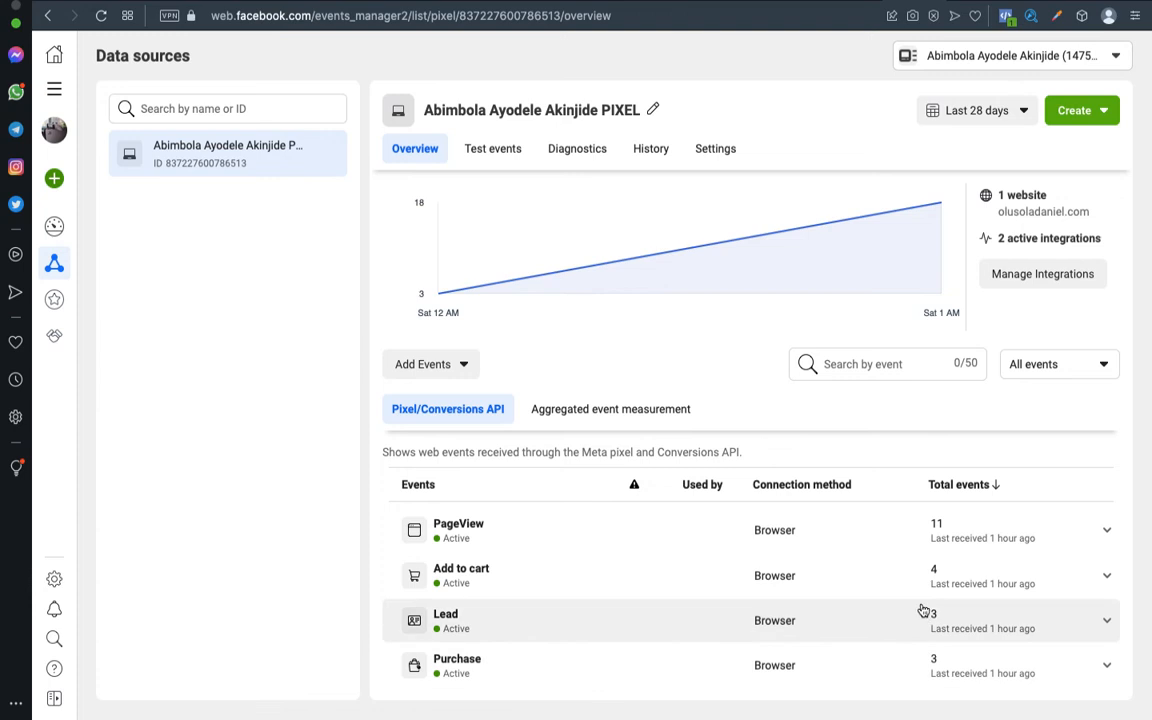
scroll(917, 561, "up", 1)
scroll(917, 561, "down", 1)
scroll(917, 561, "up", 1)
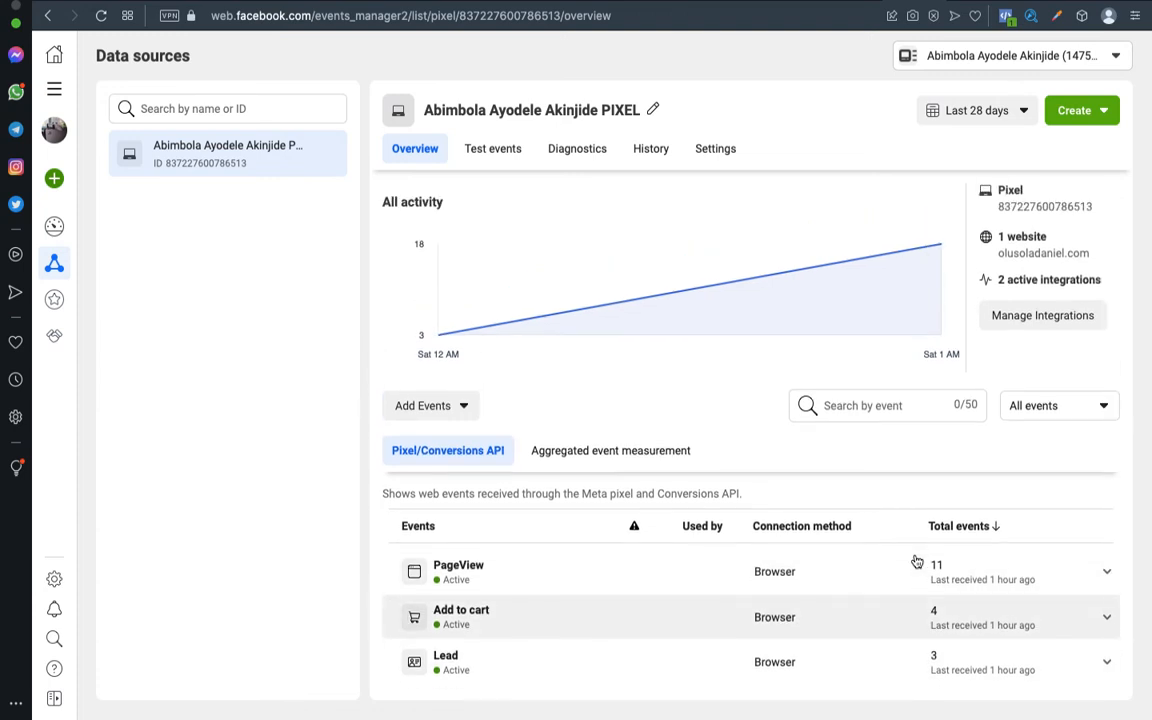
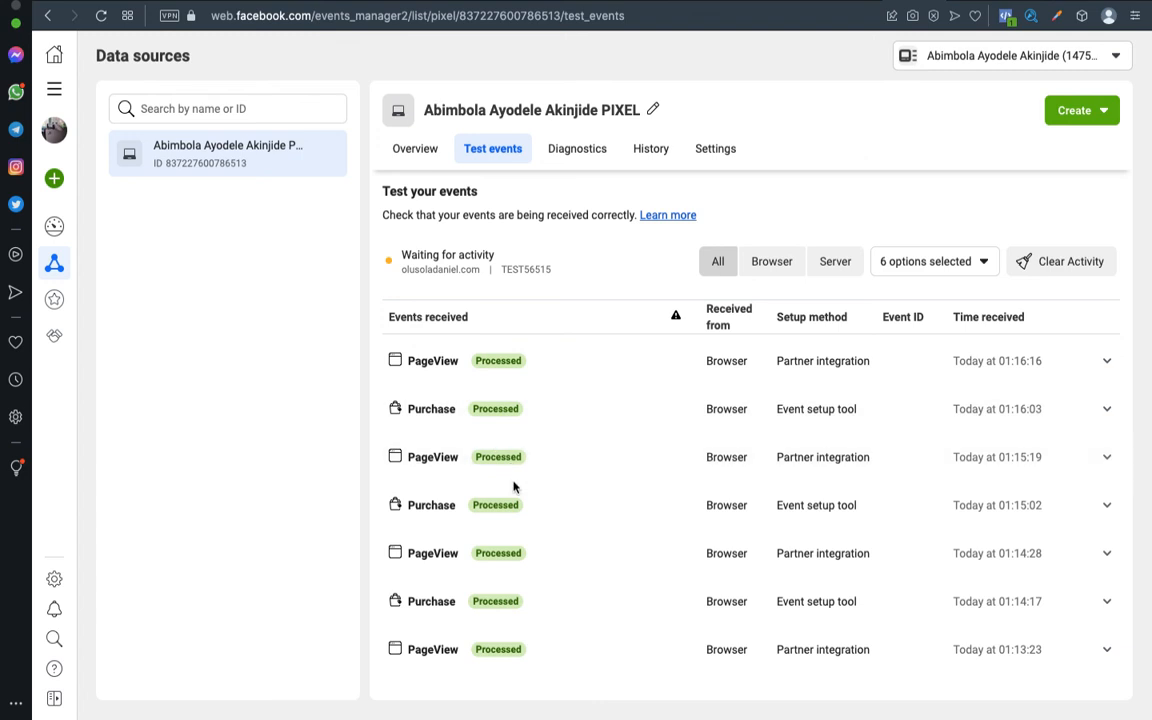
Scroll the Events received table to confirm the Lead, Add to cart and Purchase rows show Processed.
scroll(512, 398, "down", 3)
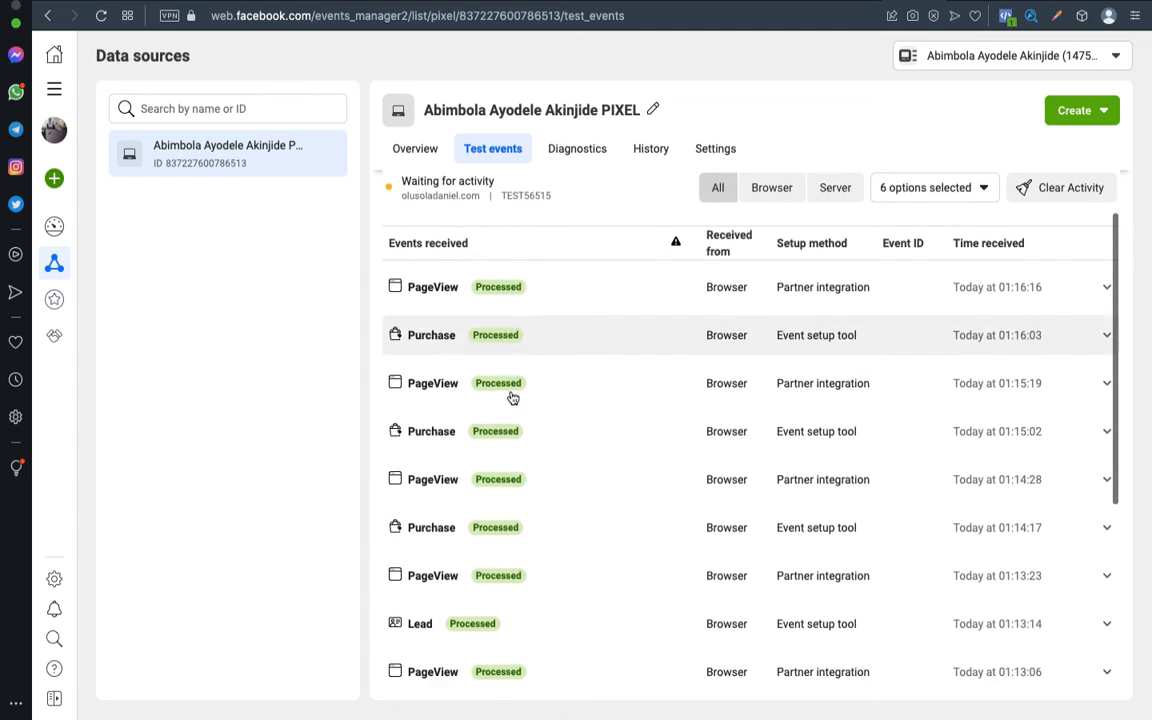
scroll(512, 398, "down", 3)
scroll(510, 397, "down", 2)
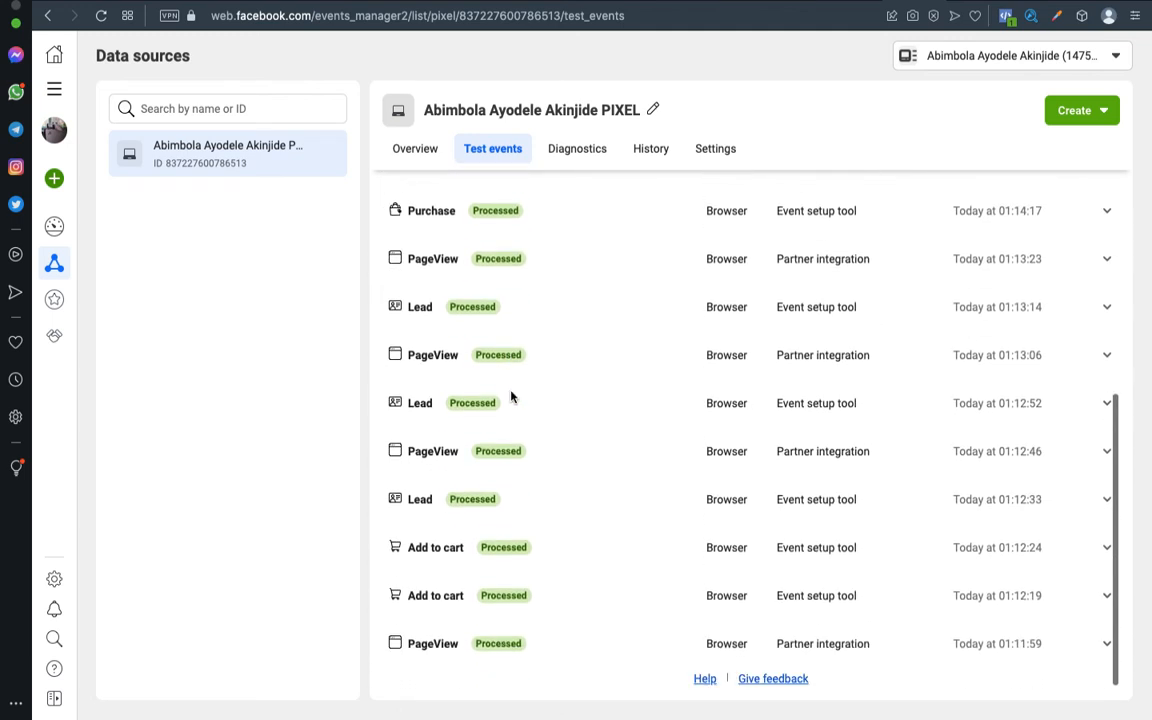
scroll(512, 400, "up", 10)
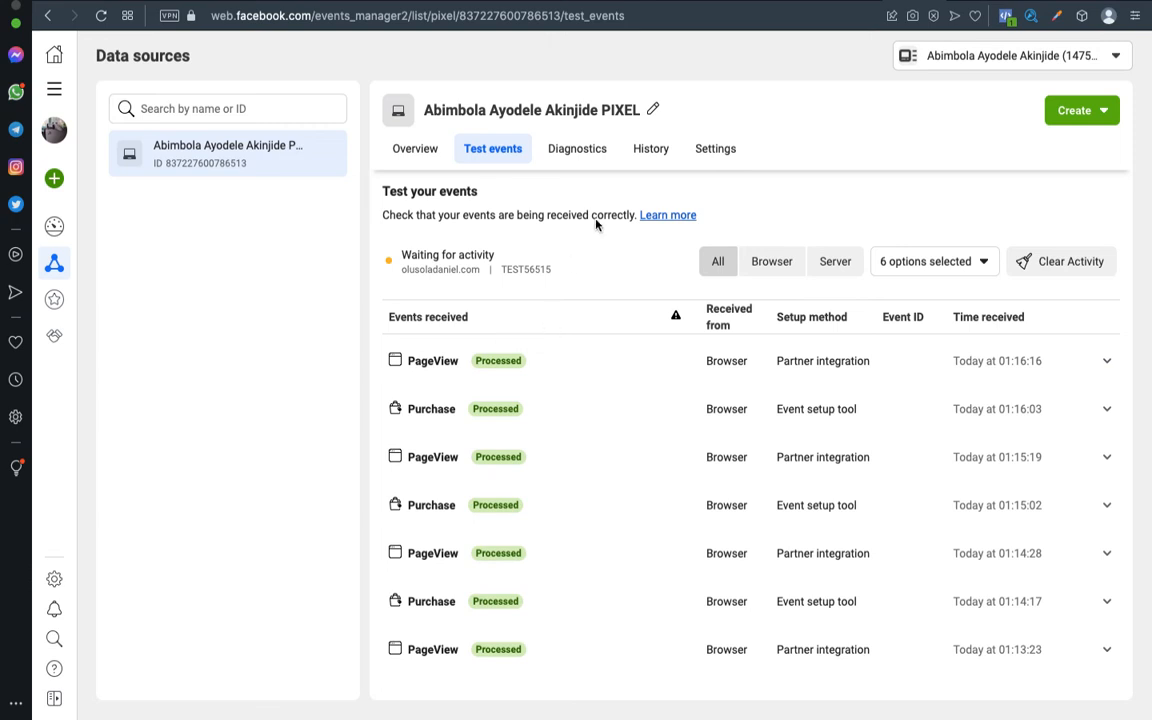
From the pixel Settings, launch the Event Setup Tool on the pasted wristwatch product page URL.
left_click(712, 150)
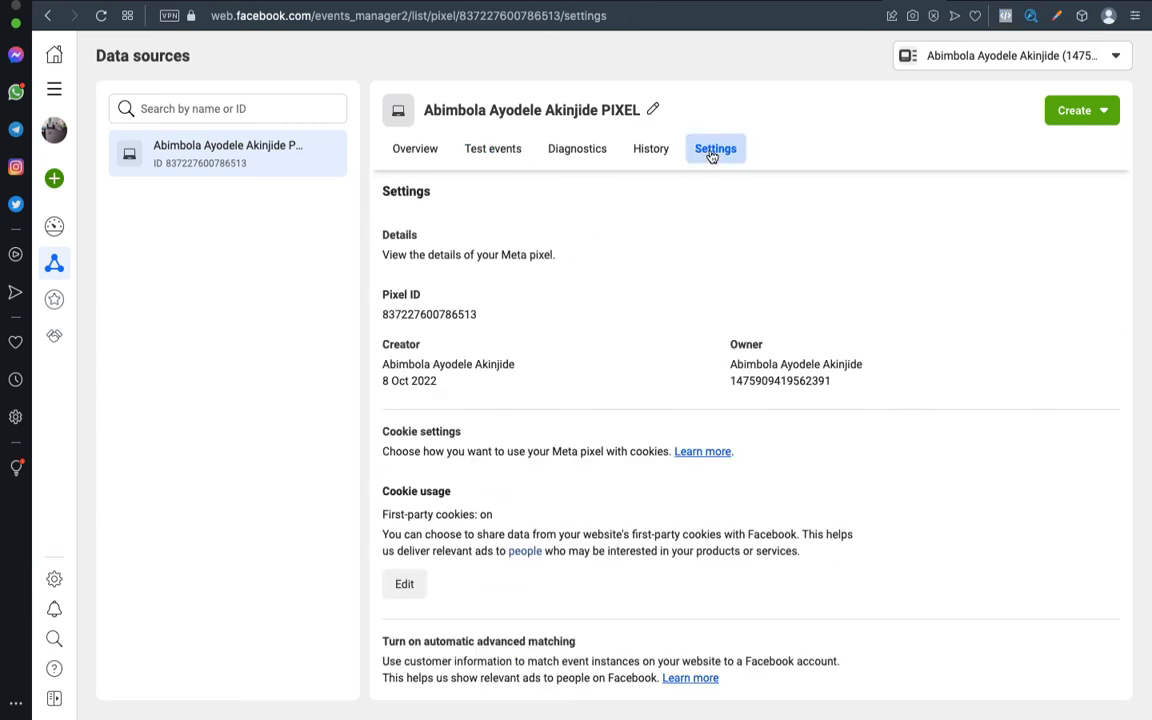
scroll(563, 368, "down", 5)
scroll(563, 371, "up", 1)
scroll(563, 371, "down", 1)
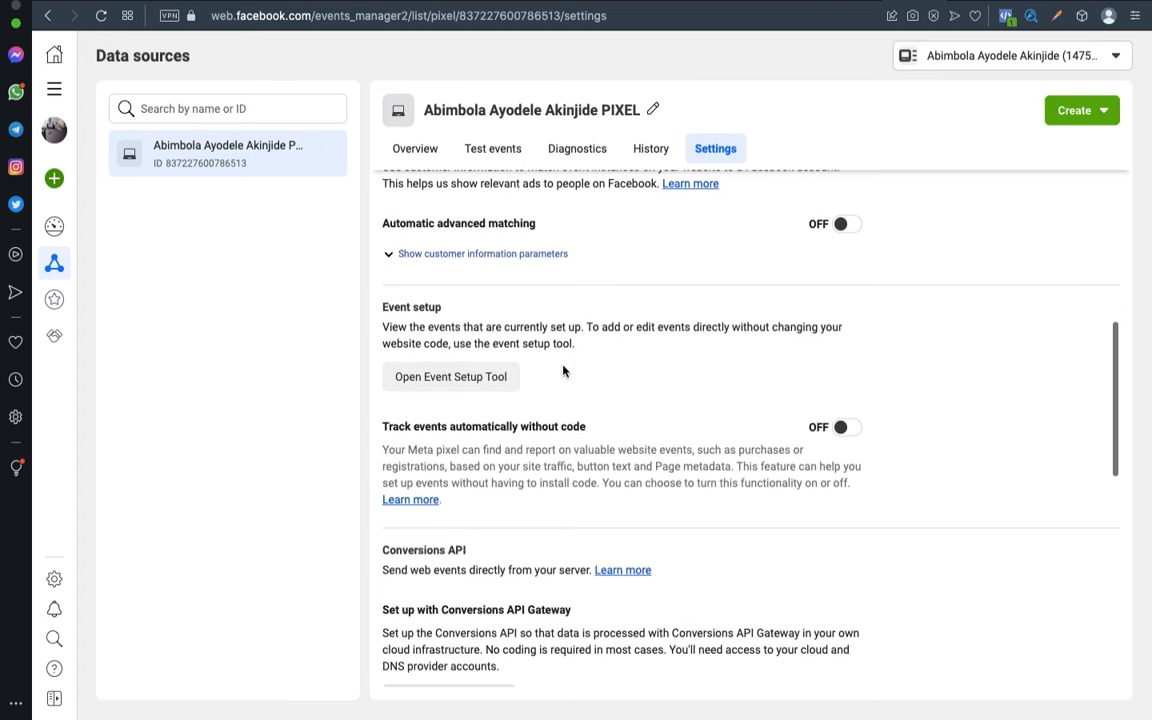
left_click(473, 386)
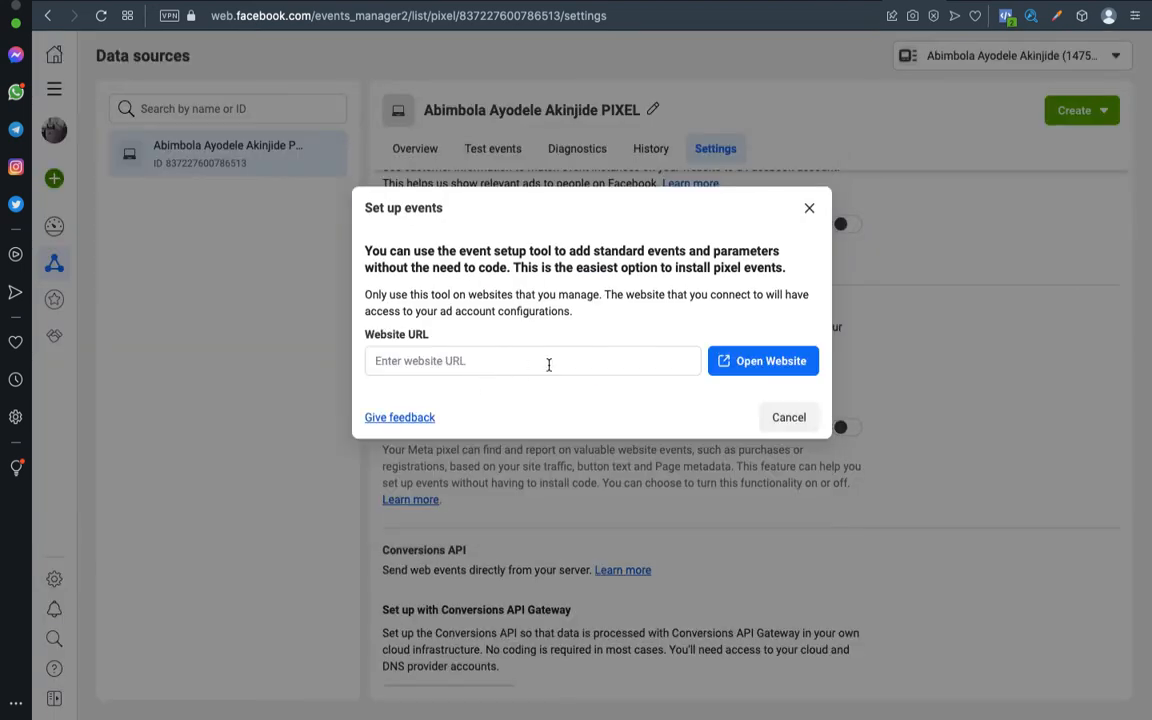
left_click(548, 364)
type("https://olusoladaniel.com/od-smart-store-antitheft-laptop-back/")
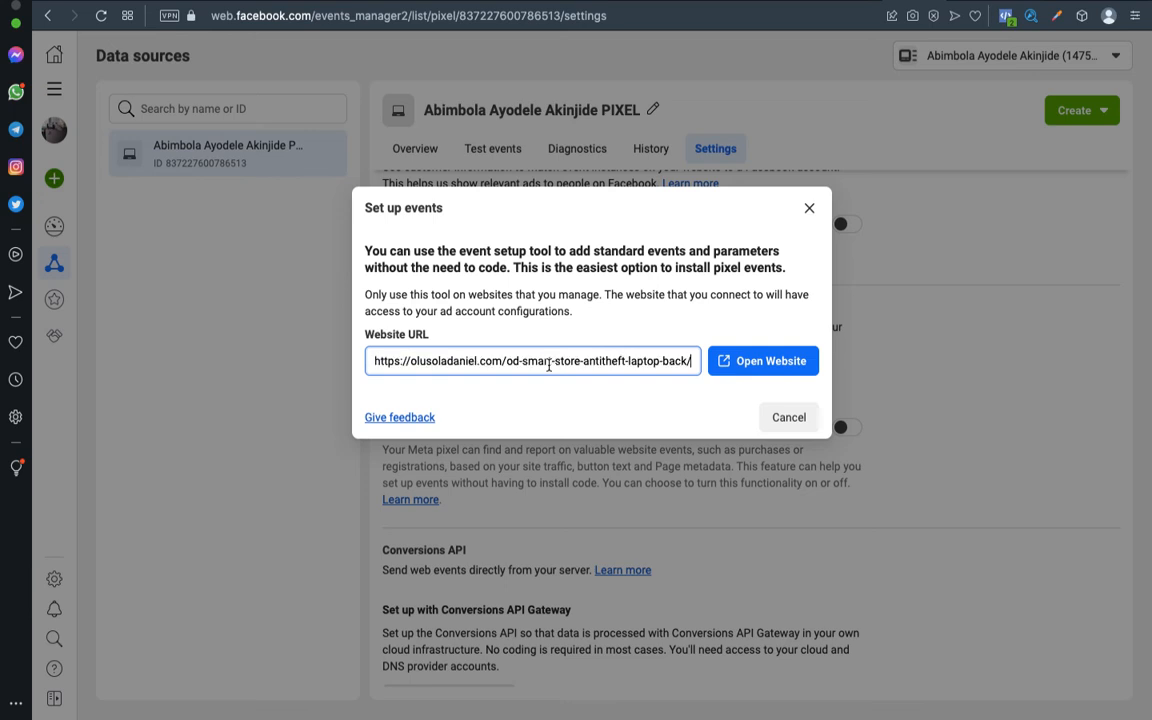
left_click(755, 365)
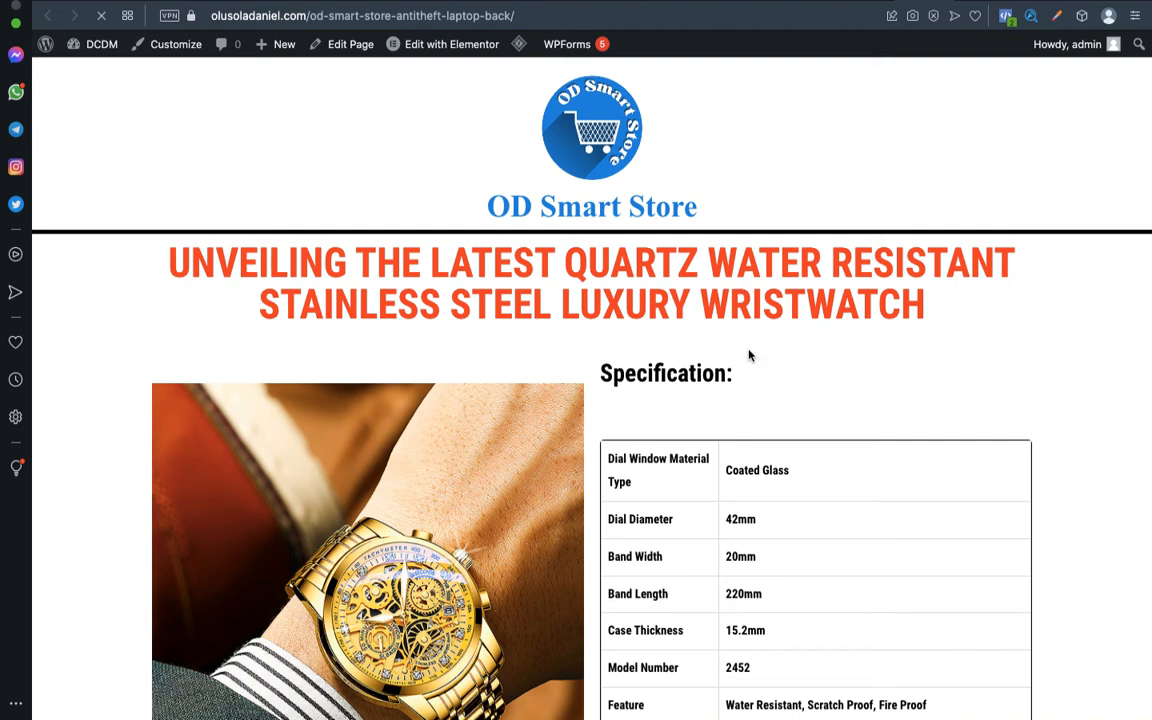
Scroll the wristwatch page to the WhatsApp and Place Order Now buttons with their event badges.
scroll(750, 428, "down", 5)
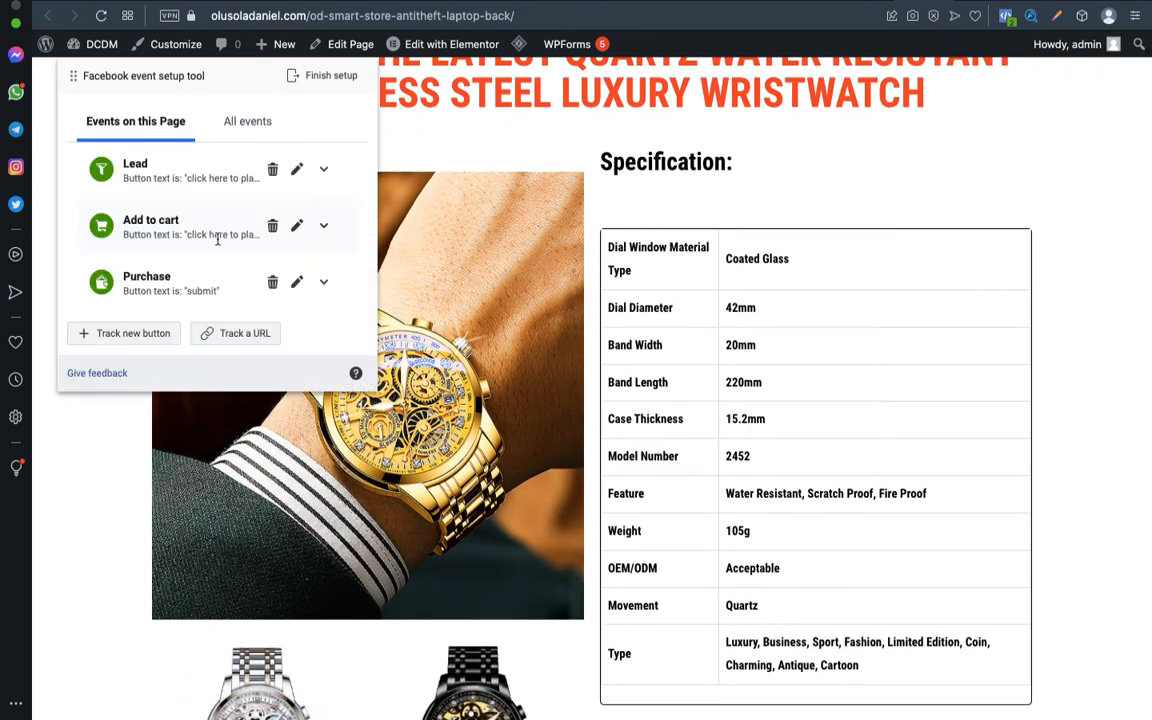
scroll(751, 483, "down", 15)
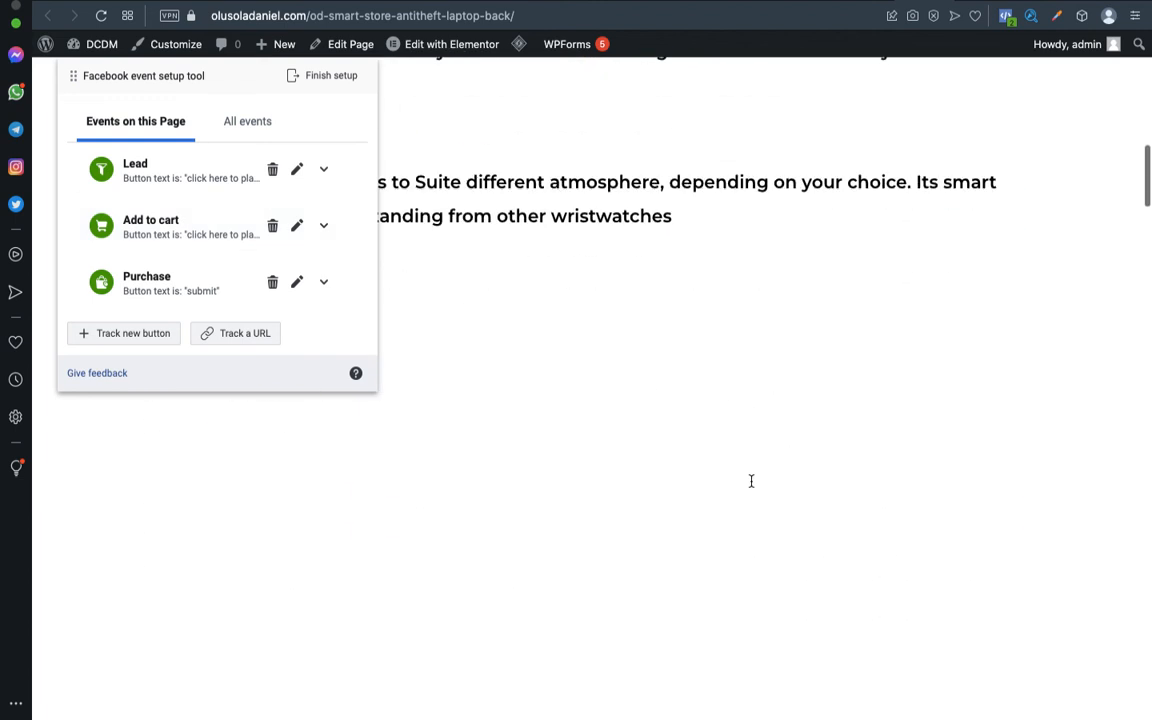
scroll(752, 485, "down", 15)
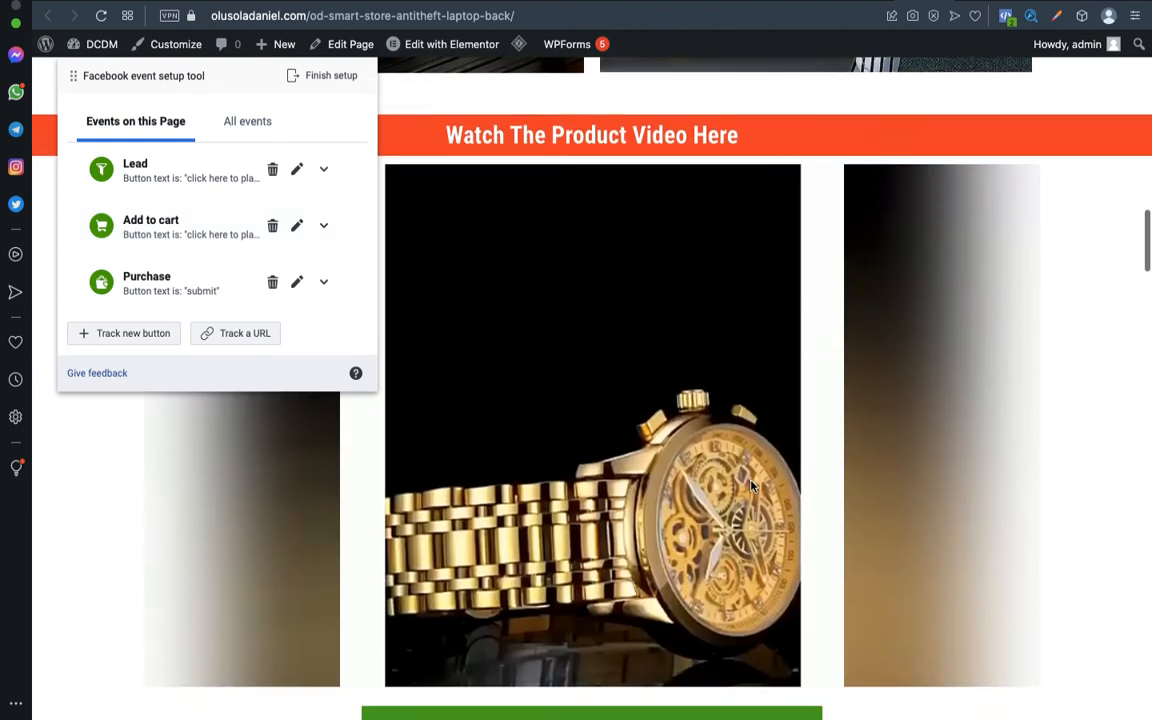
scroll(752, 486, "down", 3)
scroll(751, 481, "up", 3)
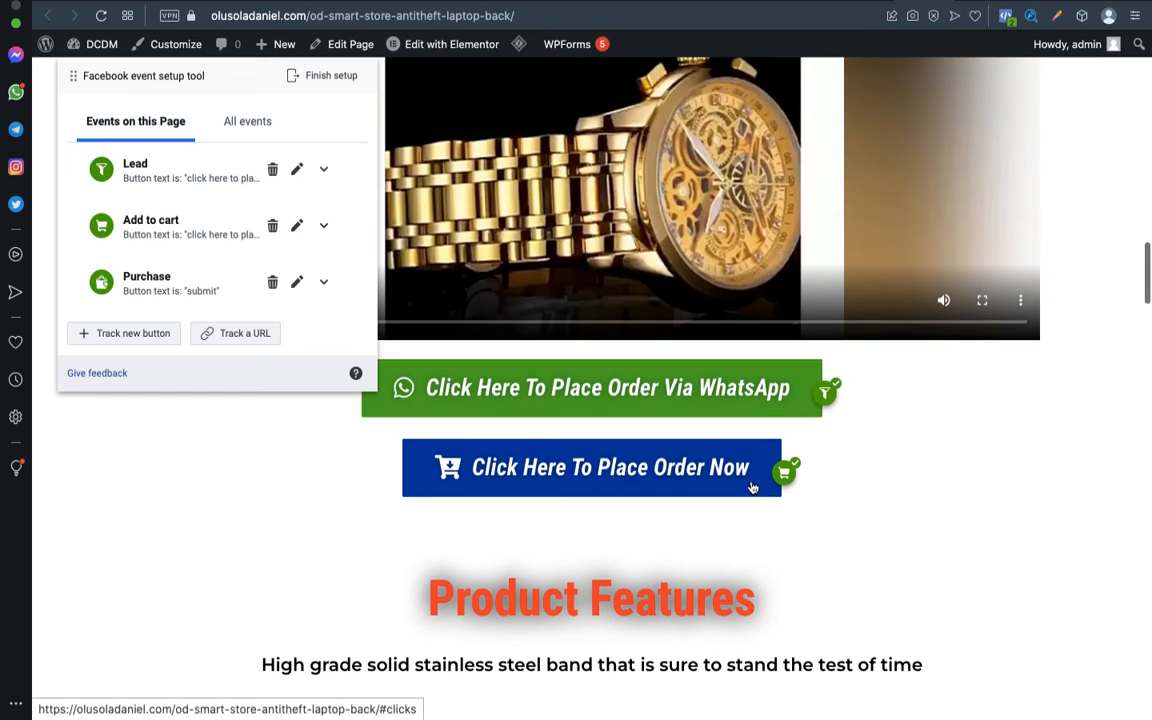
scroll(951, 483, "up", 2)
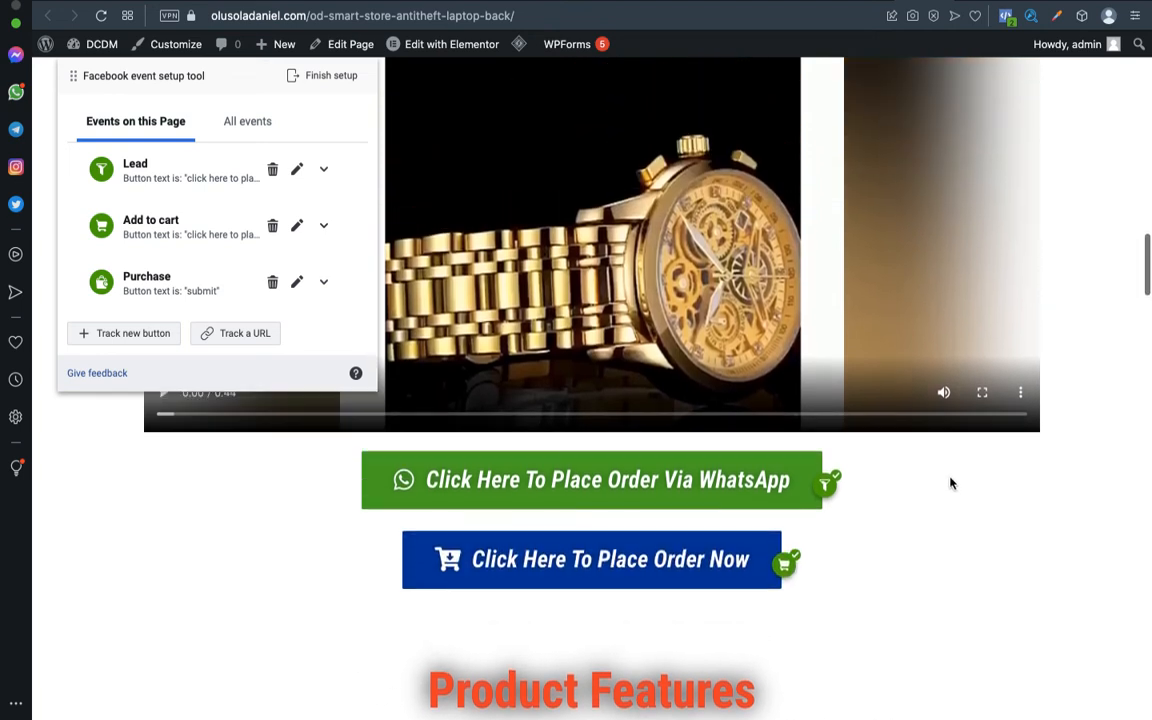
scroll(905, 487, "up", 1)
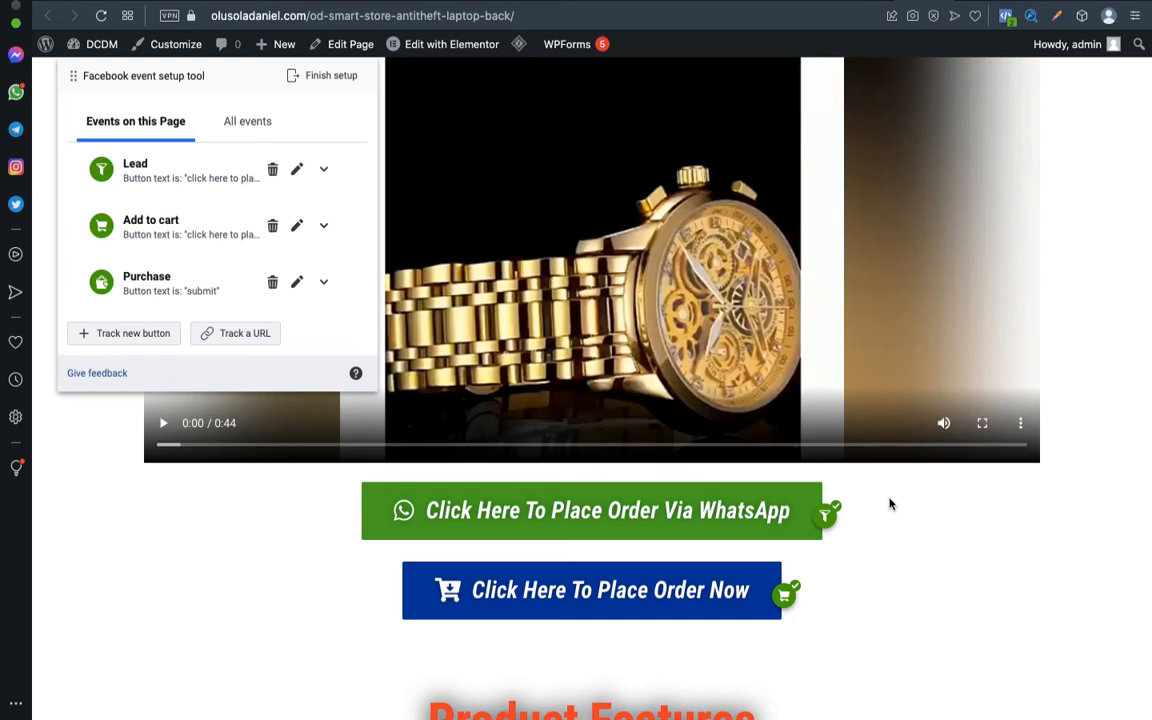
Try the Place Order Via WhatsApp link to fire Lead, then return to the wristwatch product page.
left_click(667, 524)
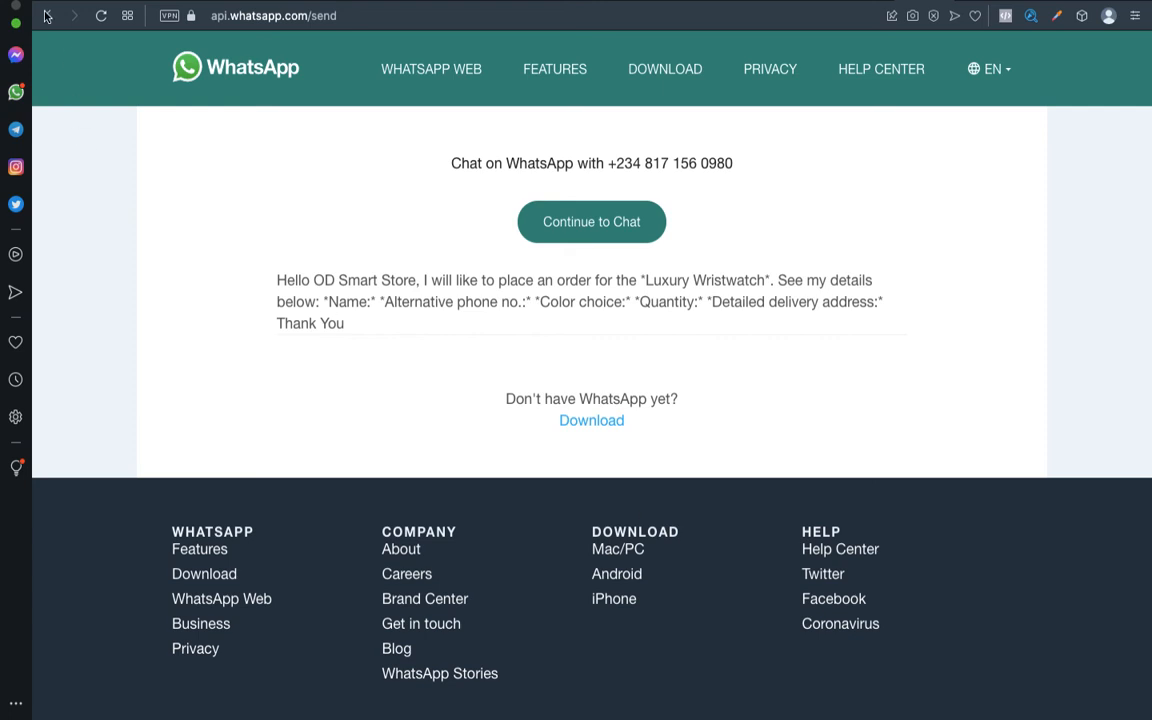
left_click(45, 15)
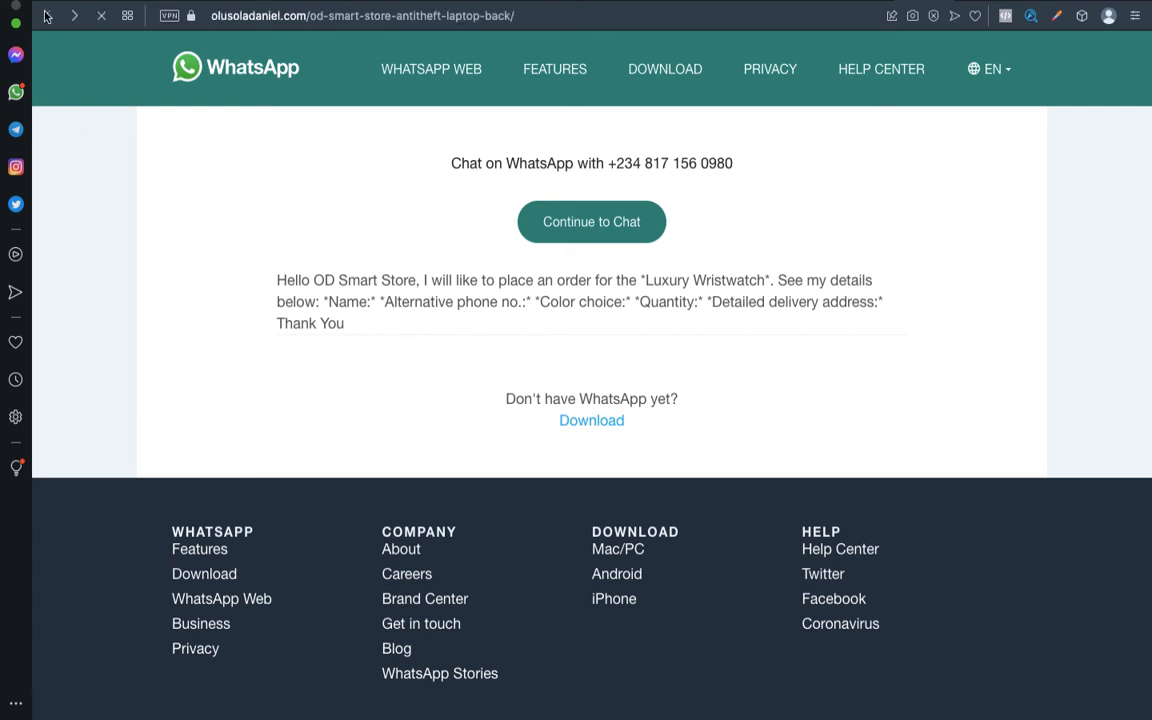
scroll(617, 427, "down", 10)
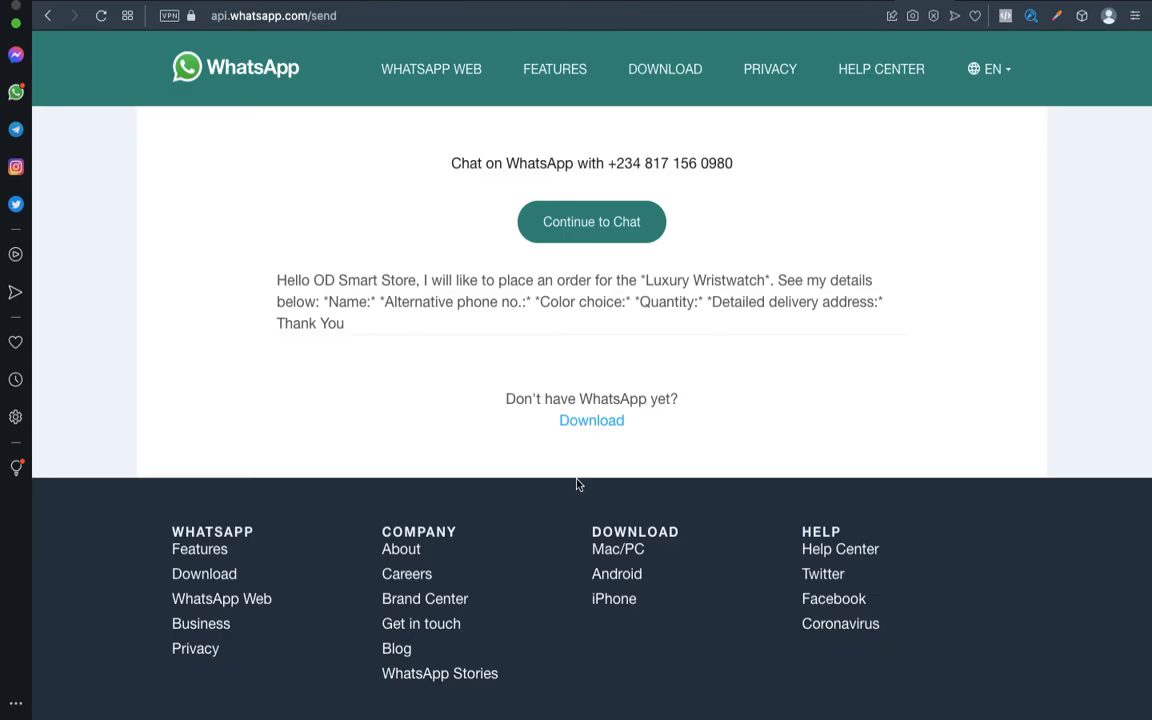
left_click(50, 18)
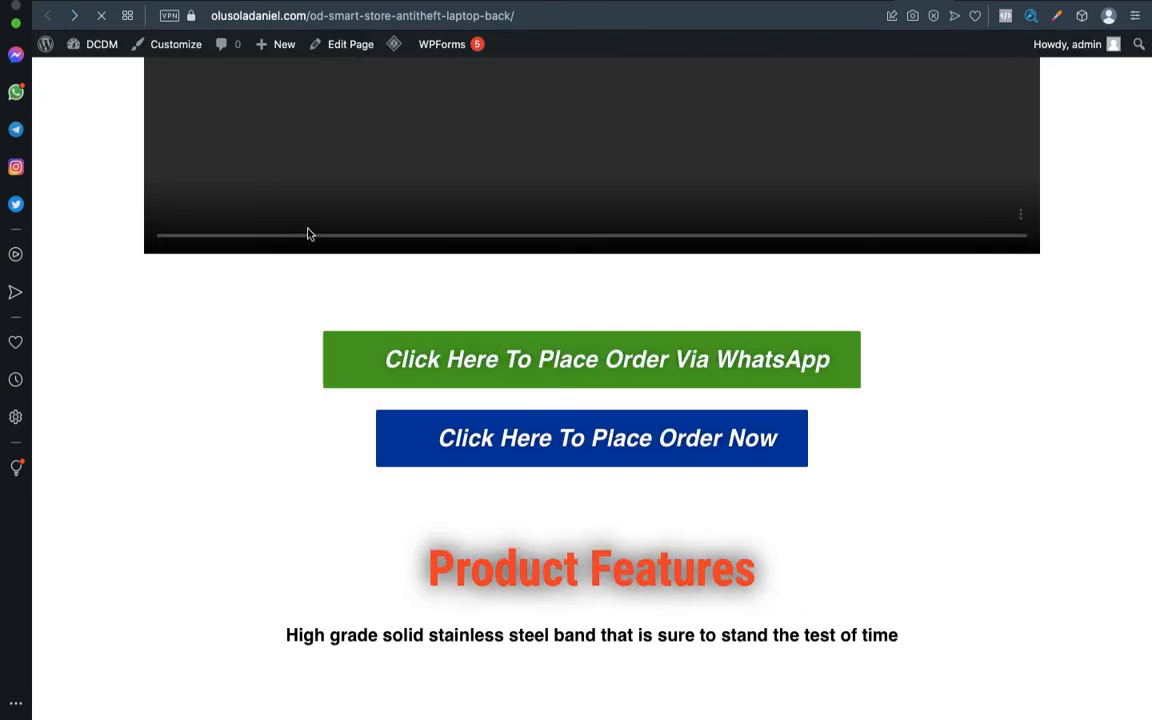
scroll(601, 364, "down", 3)
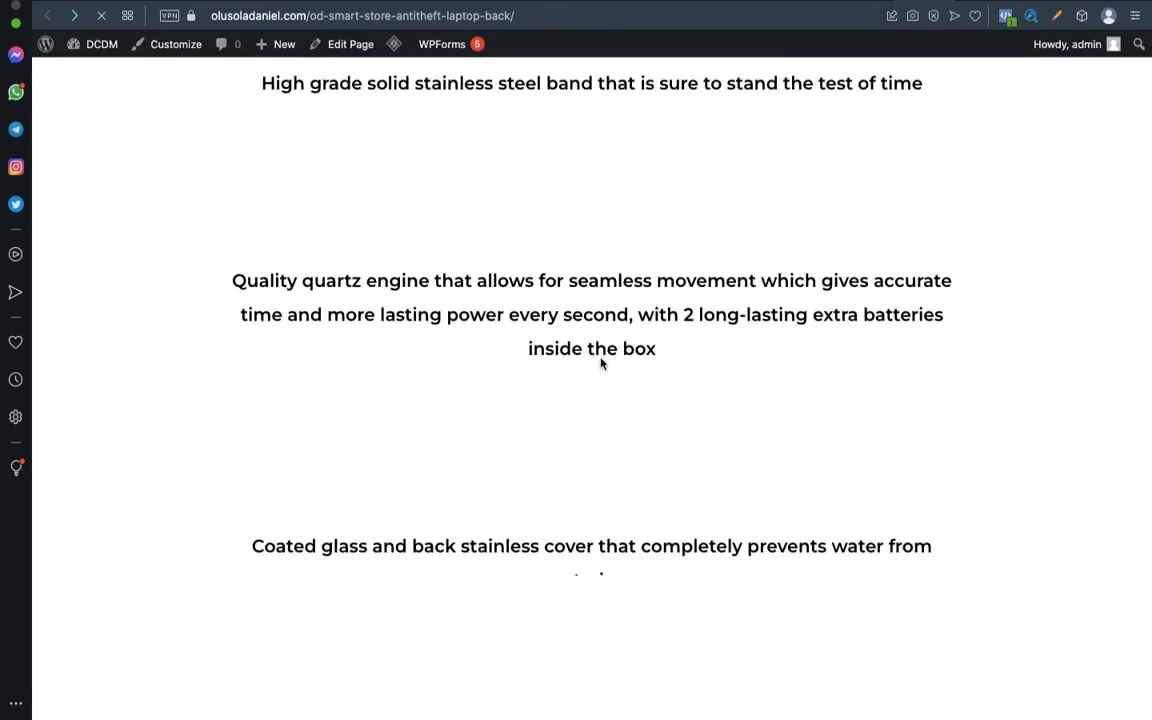
scroll(601, 364, "up", 5)
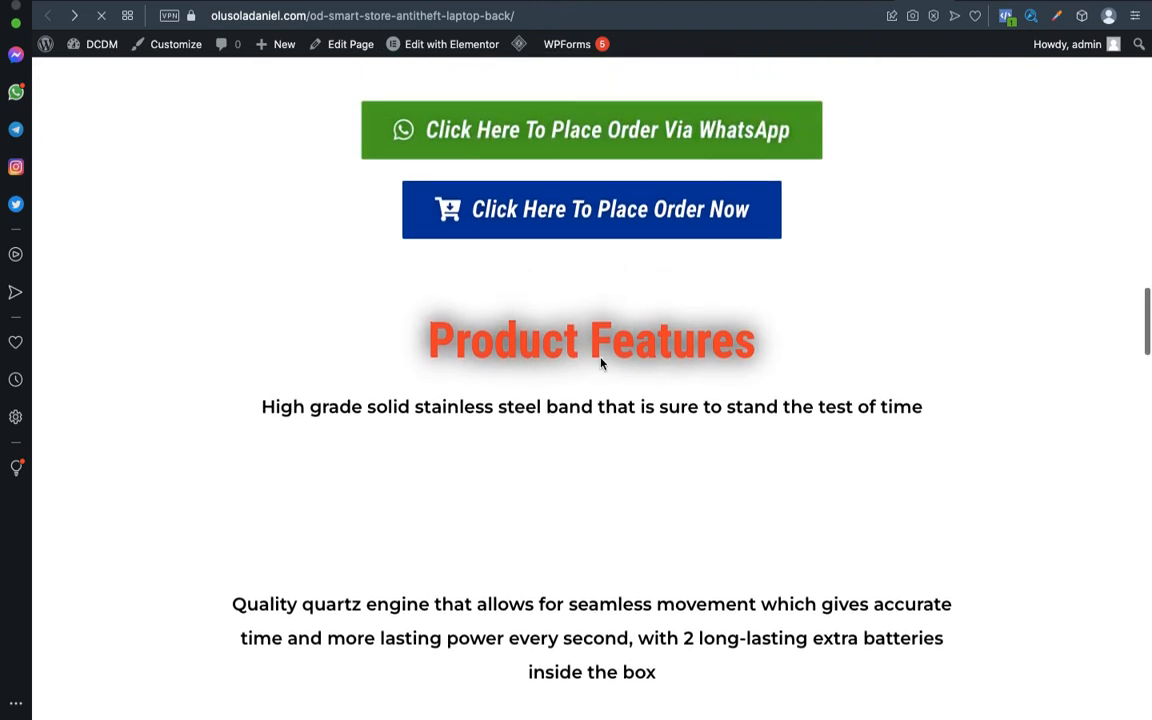
scroll(601, 364, "up", 1)
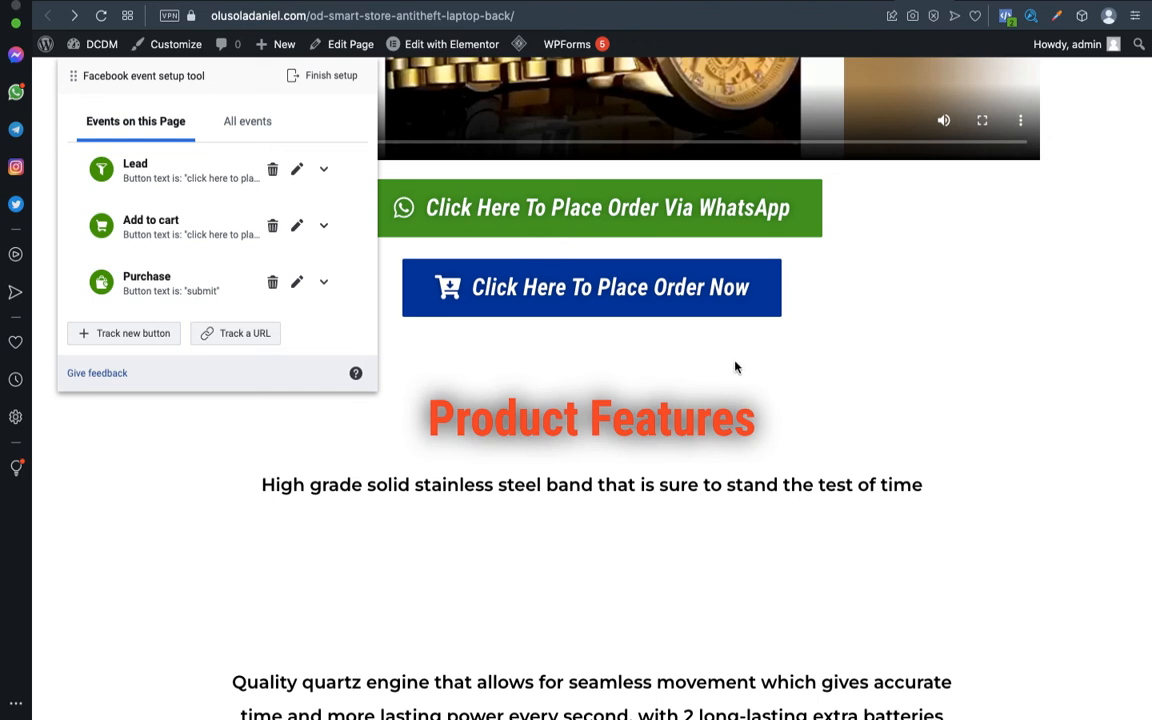
Jump to the order form to fire the Add to cart event.
left_click(610, 310)
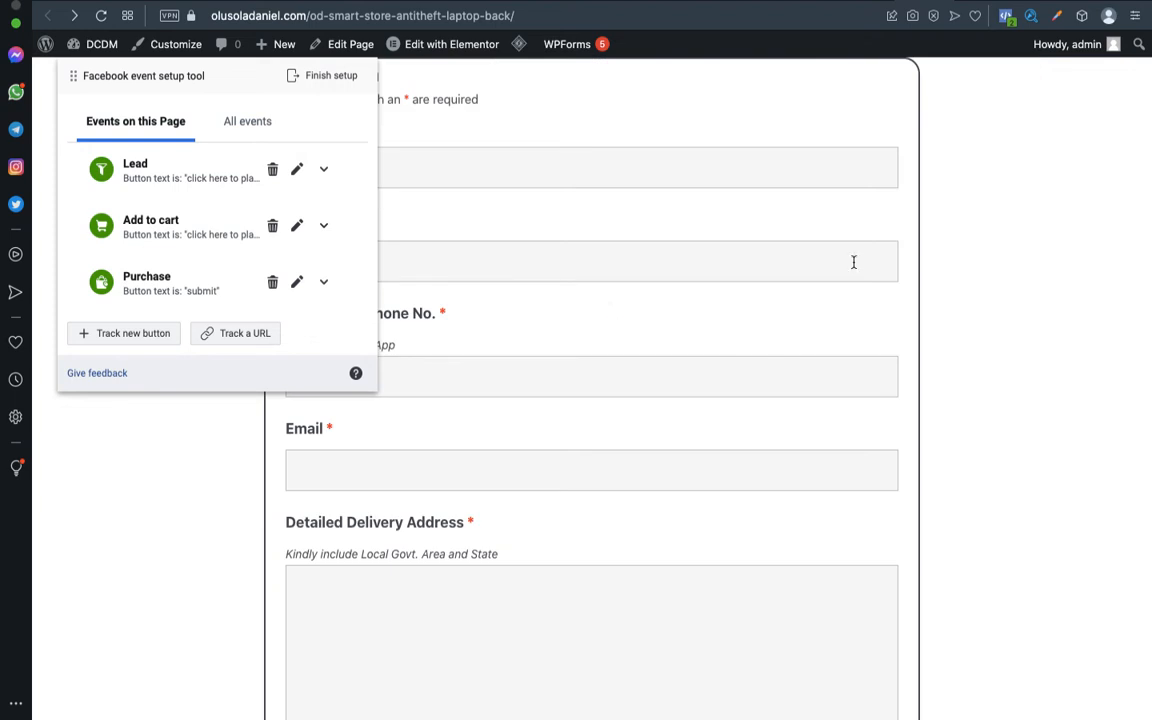
scroll(857, 262, "up", 6)
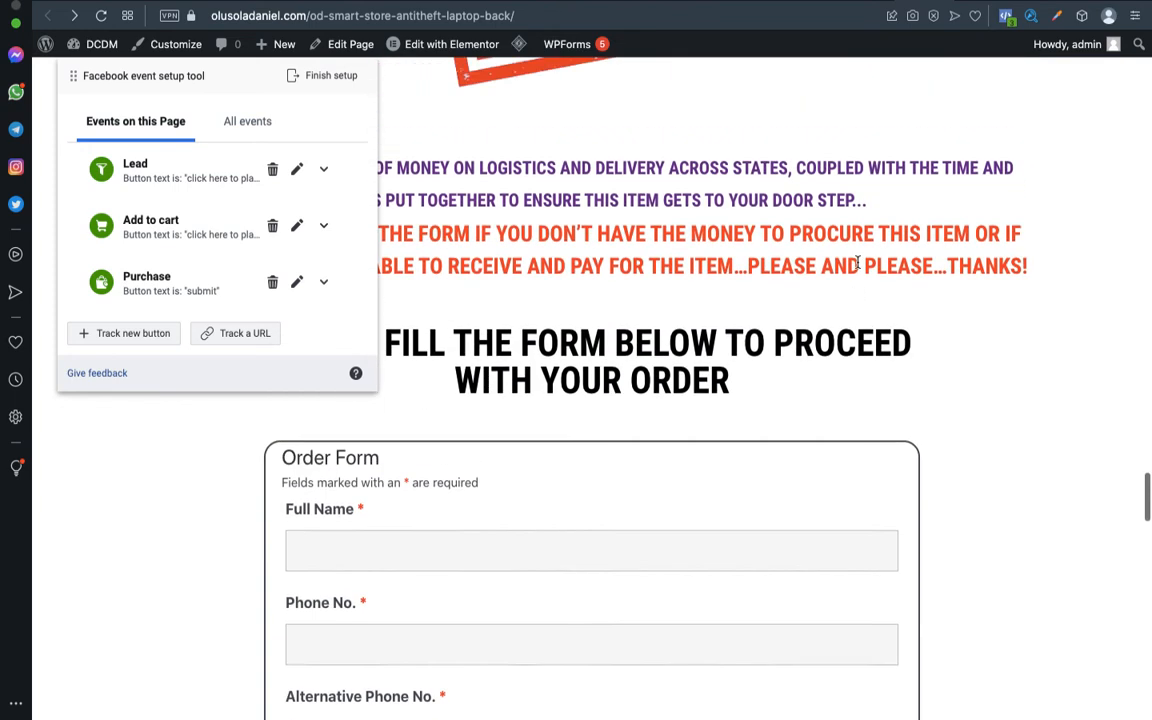
scroll(857, 267, "up", 5)
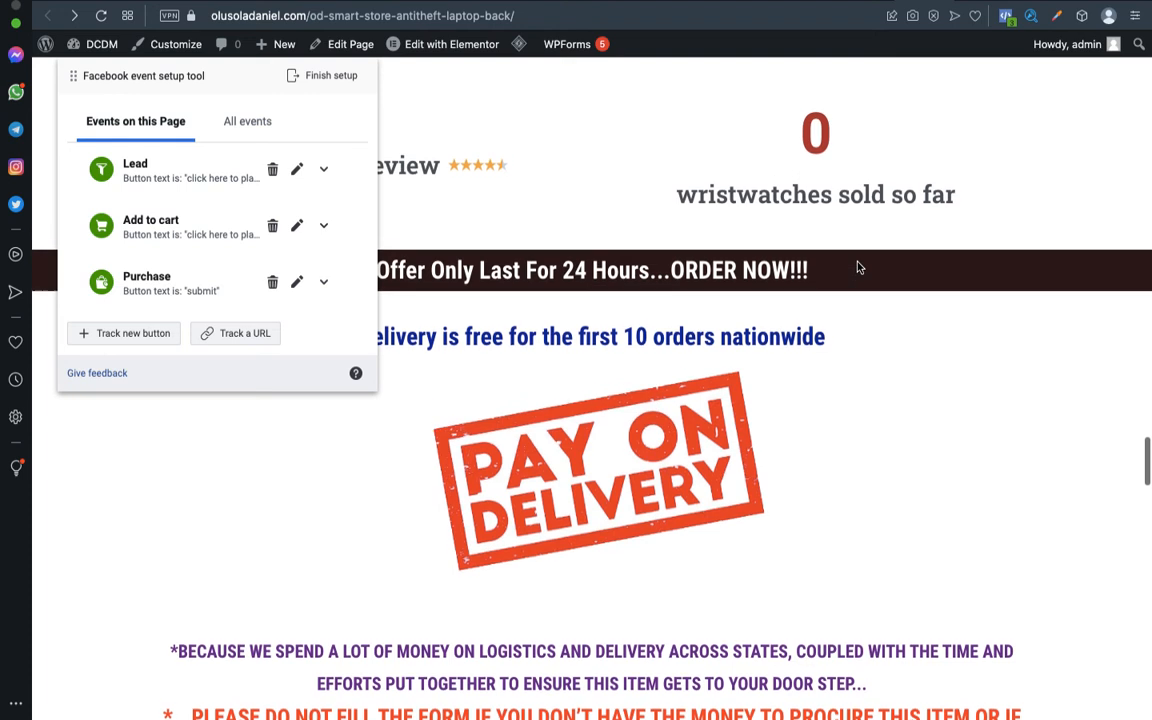
scroll(857, 267, "up", 6)
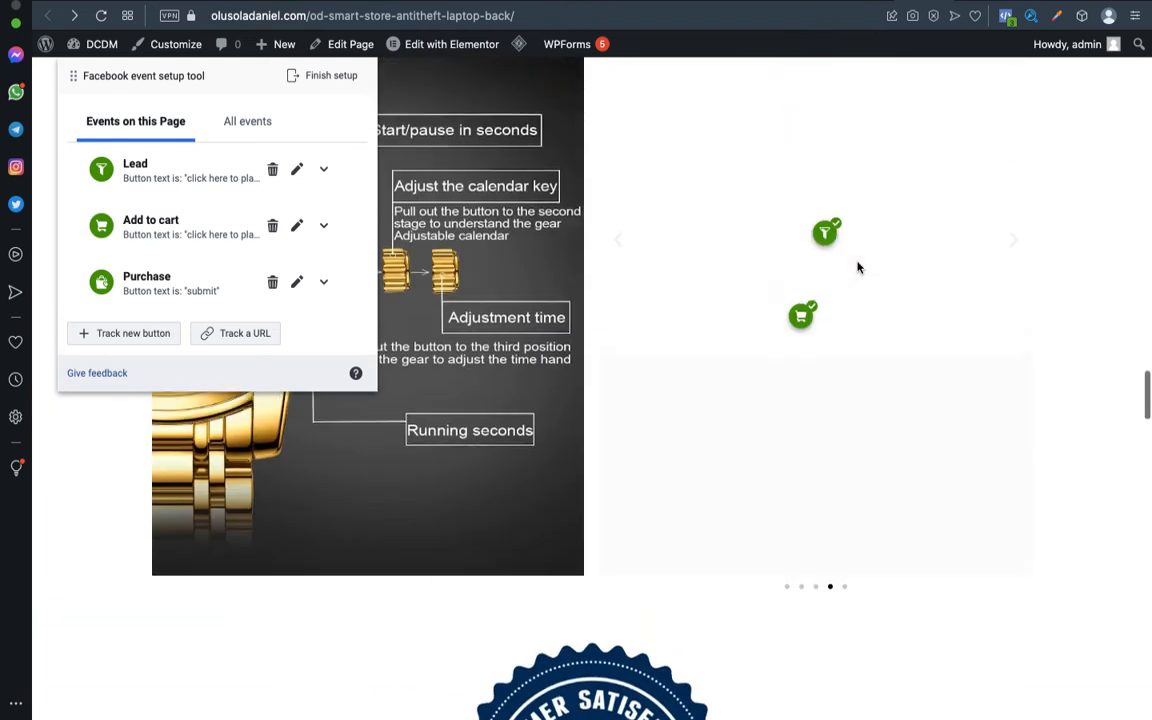
scroll(857, 267, "up", 6)
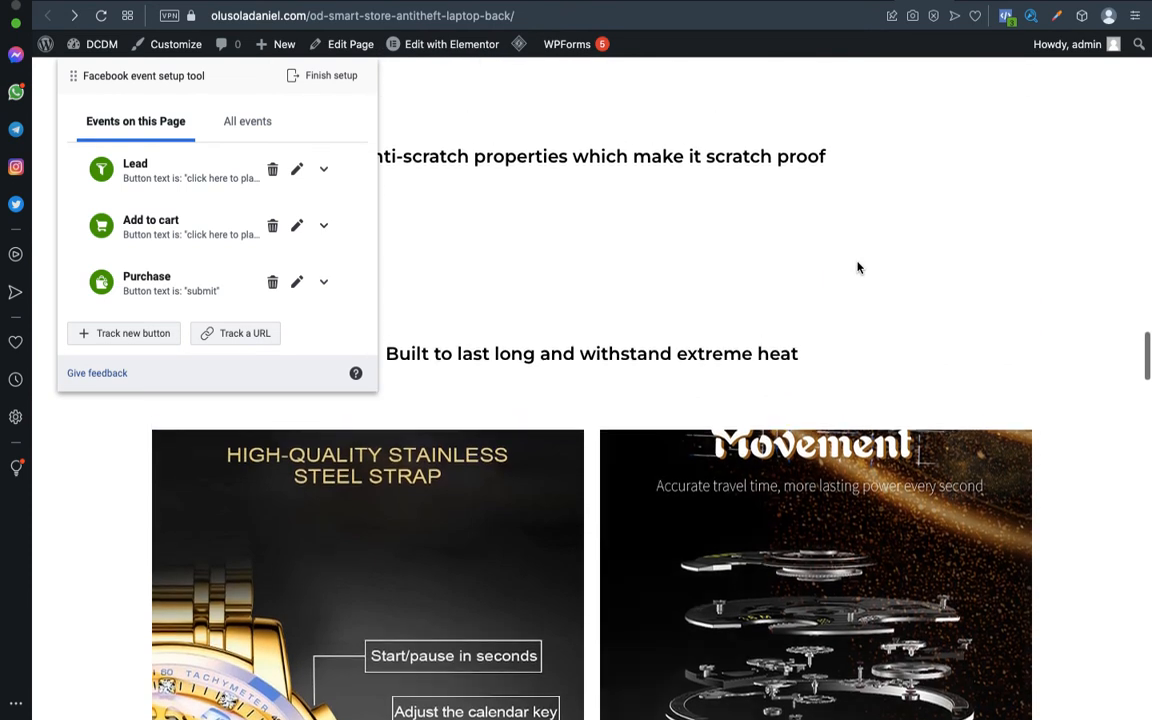
scroll(857, 267, "up", 8)
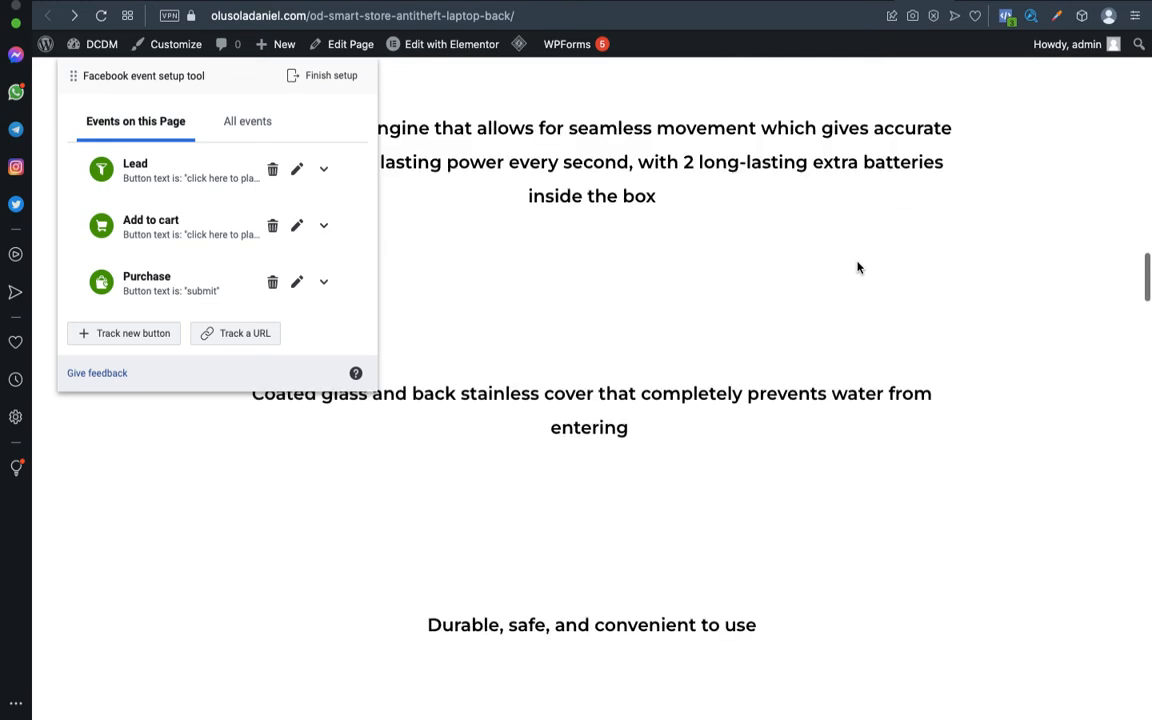
scroll(857, 267, "up", 5)
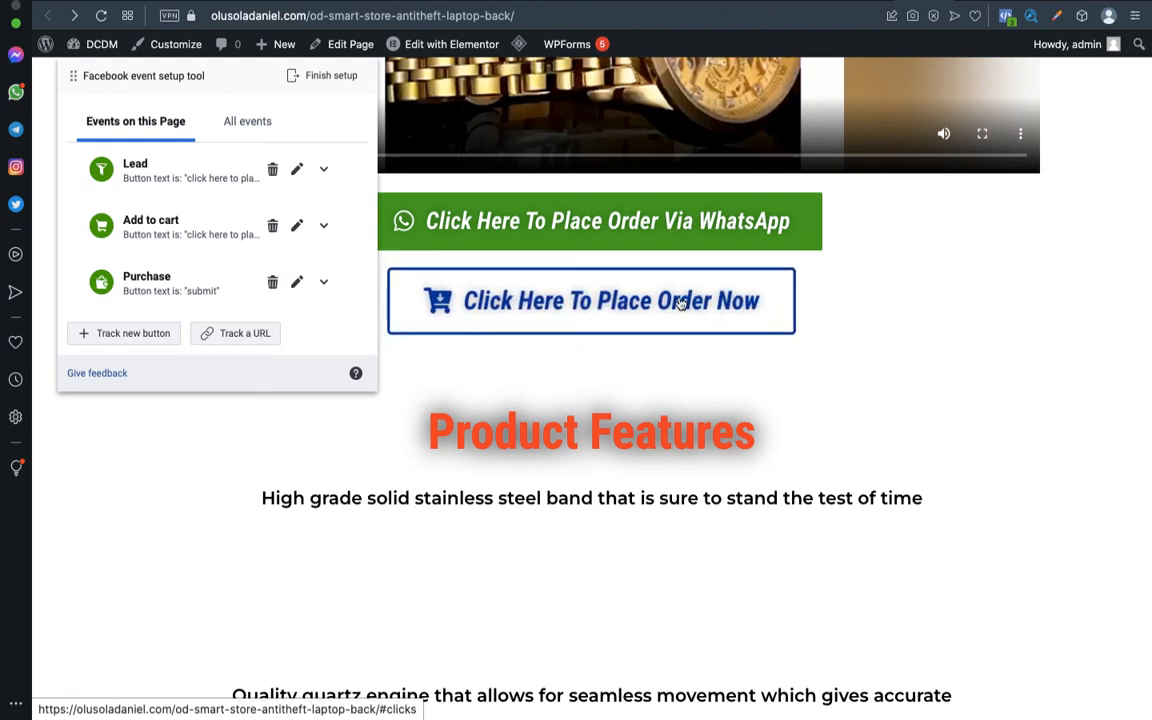
Scroll through the order page, checking Events on this Page lists Lead, Add to cart and Purchase.
scroll(676, 302, "down", 2)
scroll(679, 302, "down", 10)
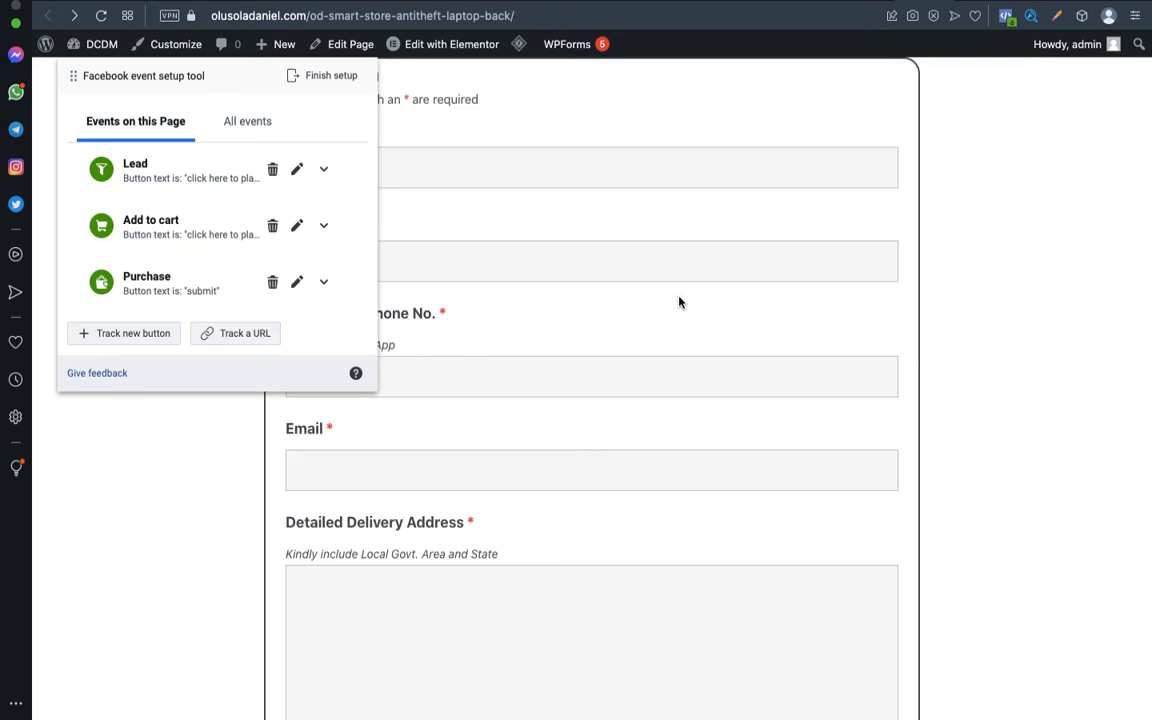
scroll(763, 433, "down", 5)
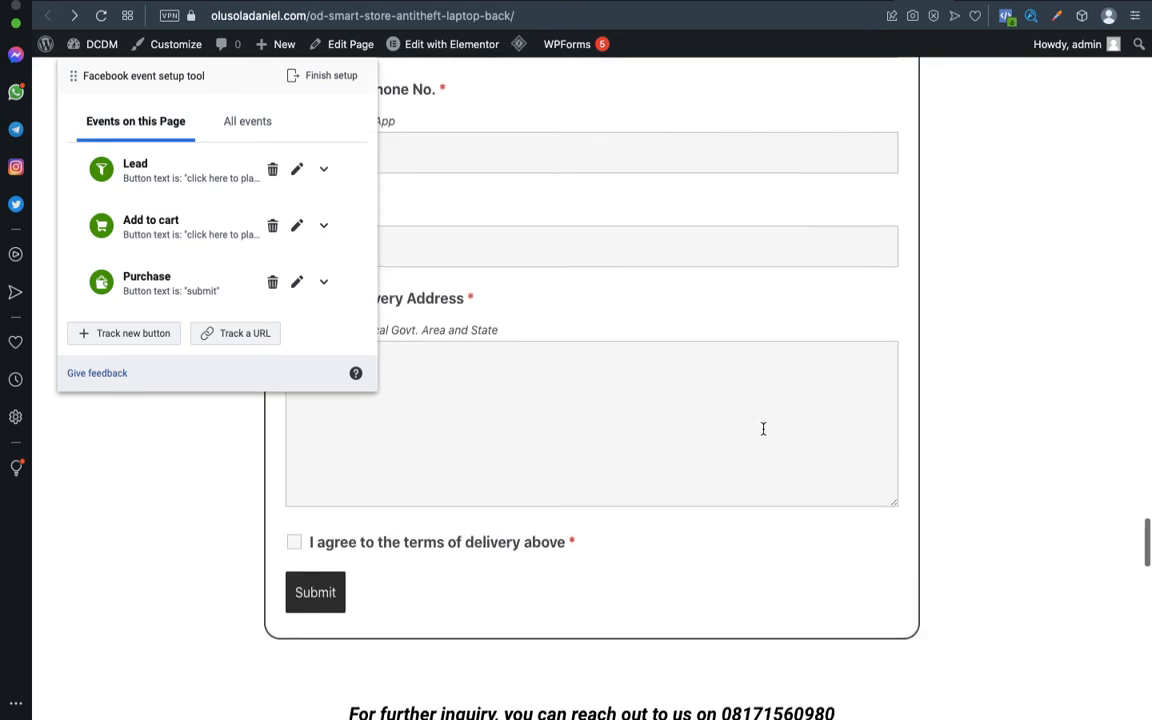
scroll(762, 430, "up", 2)
scroll(762, 429, "down", 1)
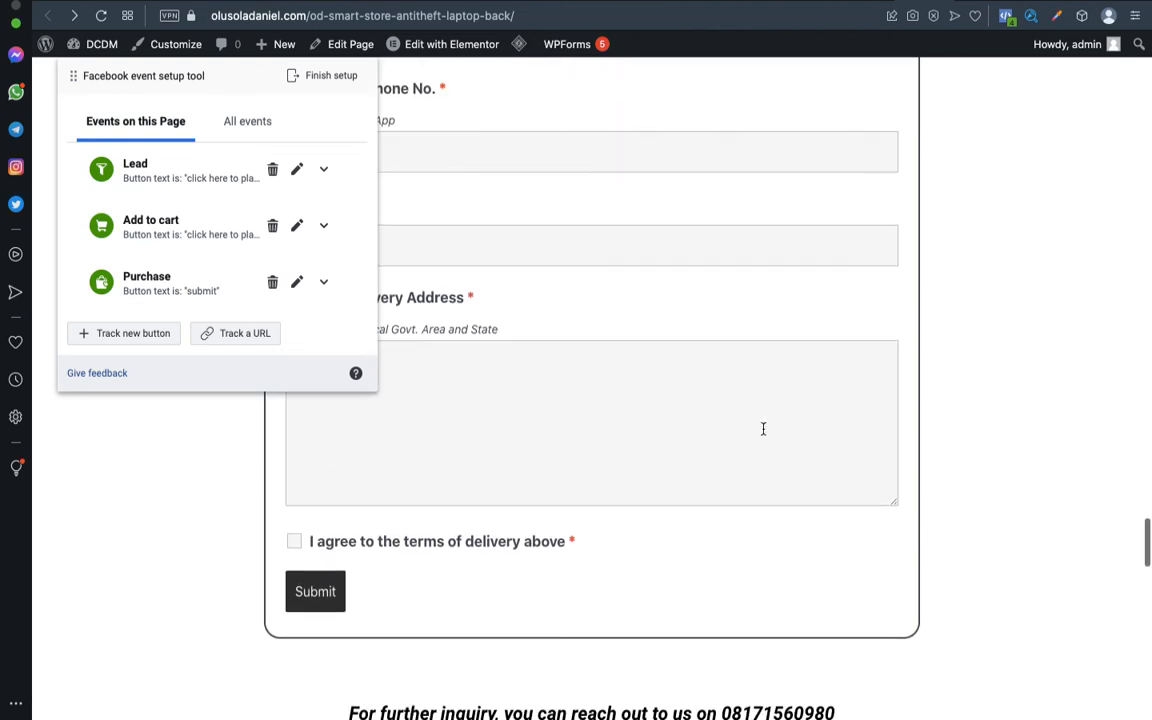
scroll(762, 430, "up", 6)
scroll(763, 433, "up", 3)
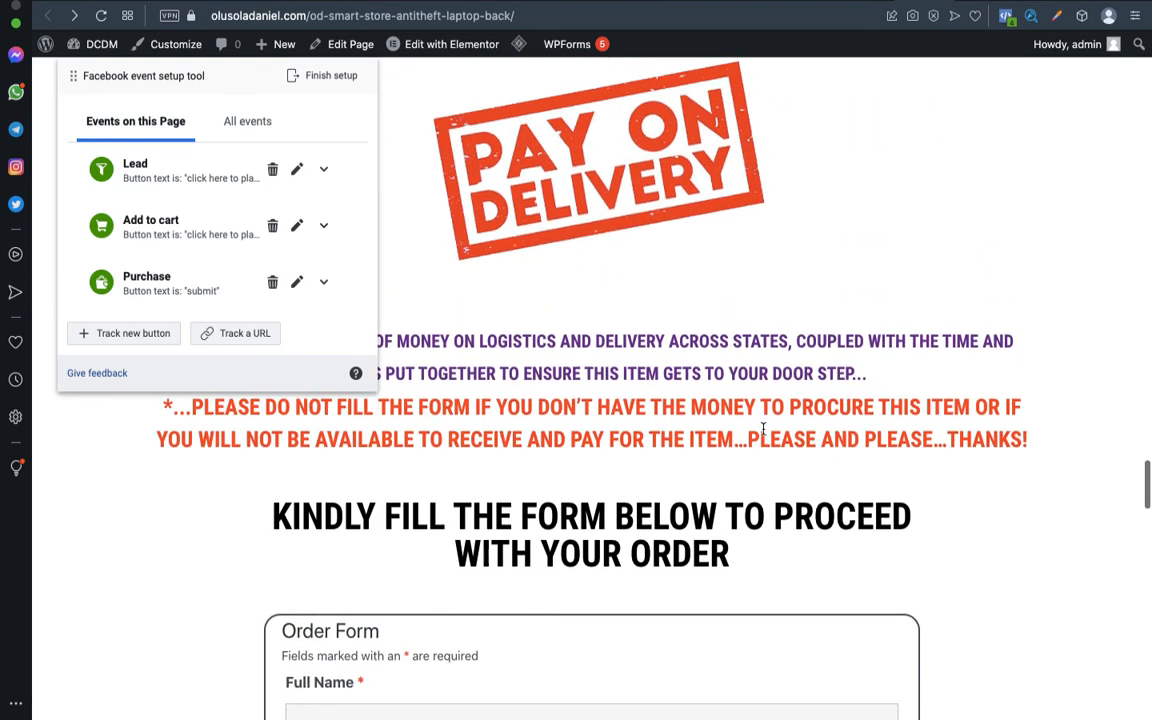
scroll(763, 433, "down", 2)
scroll(763, 433, "down", 3)
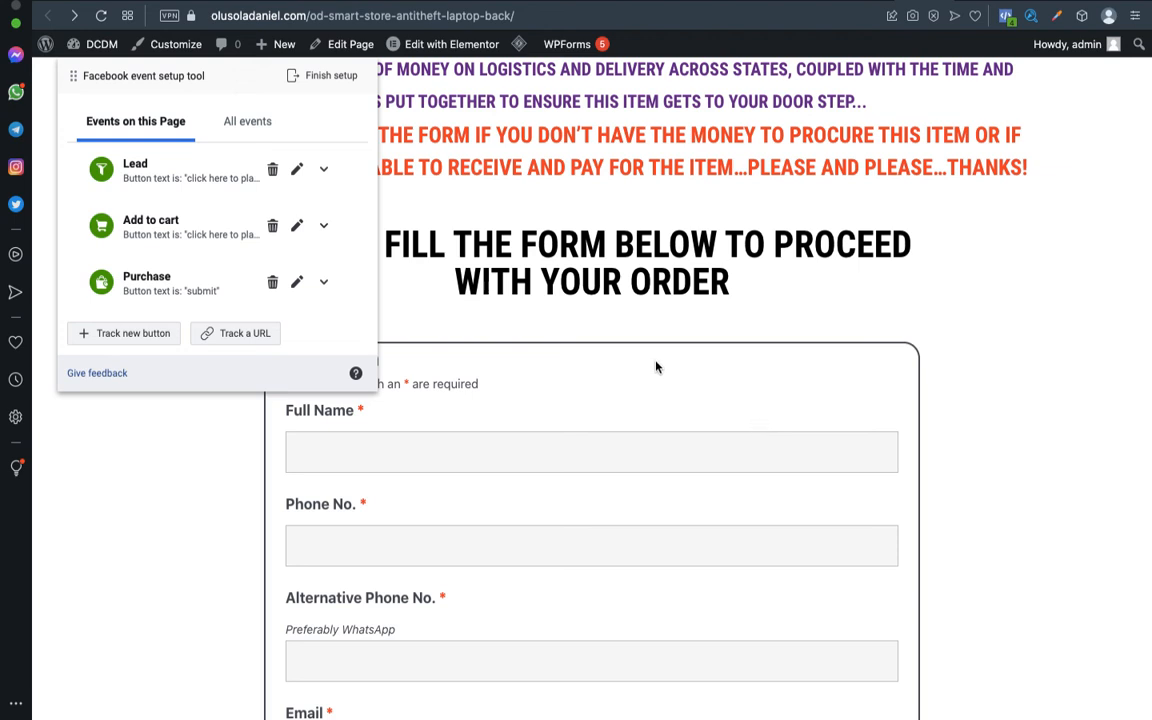
scroll(649, 383, "down", 2)
scroll(649, 383, "up", 3)
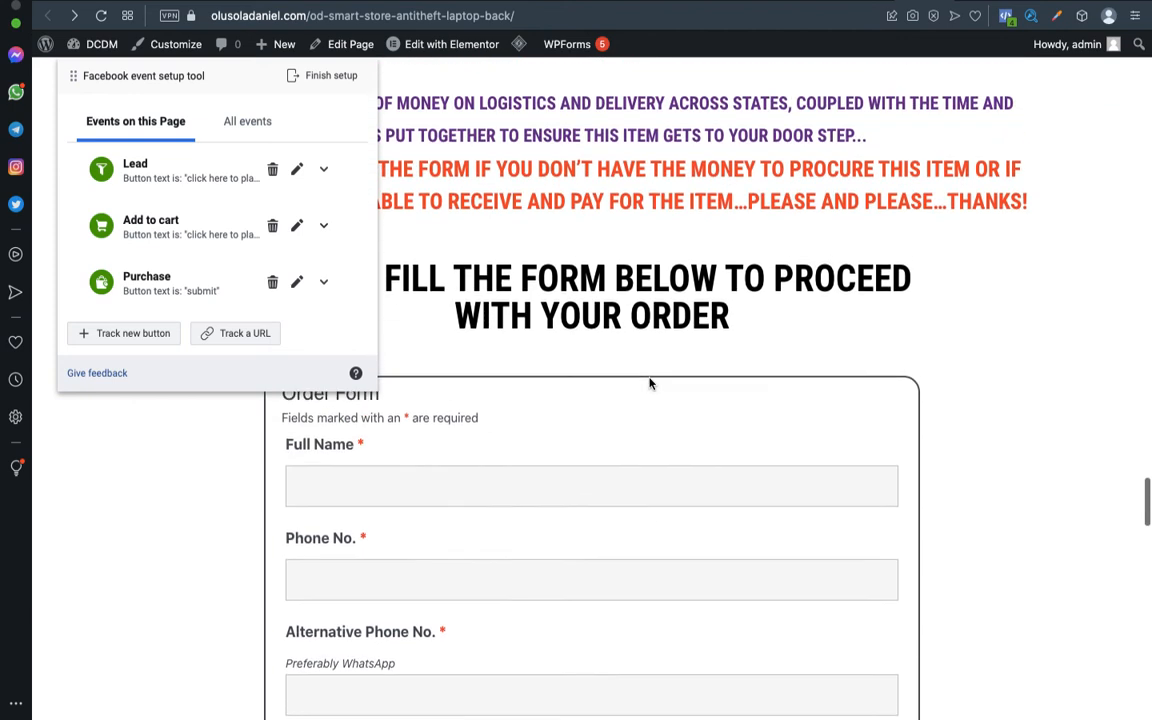
scroll(649, 383, "up", 2)
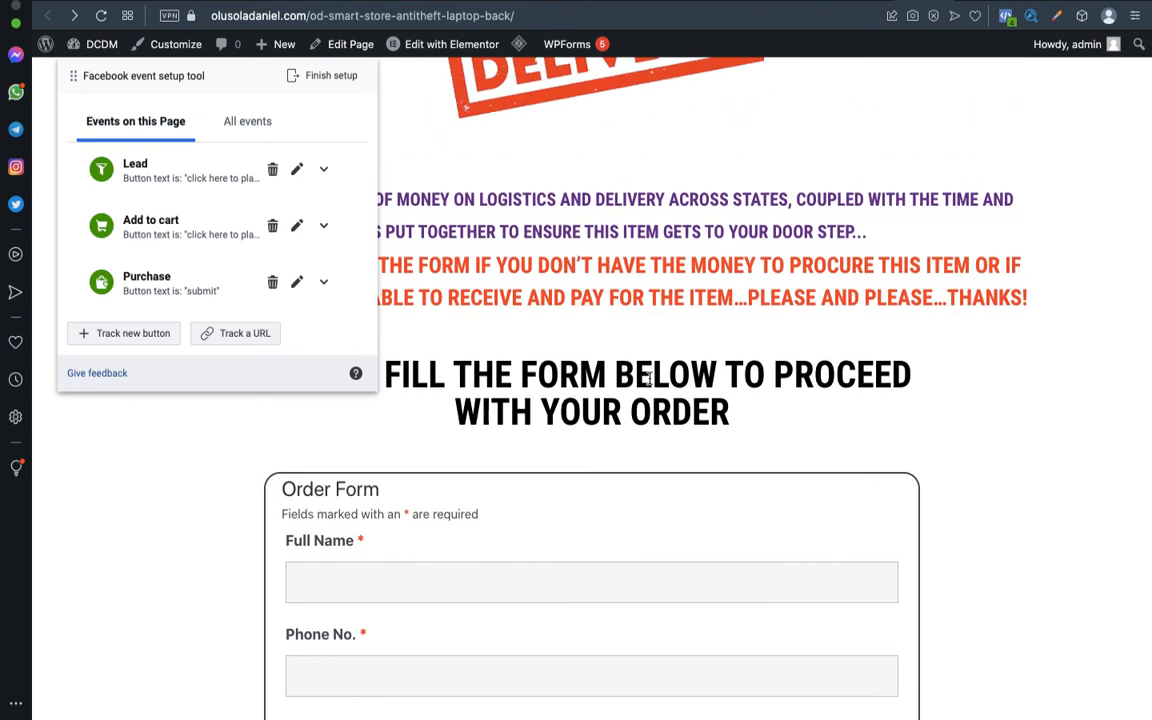
scroll(649, 380, "down", 5)
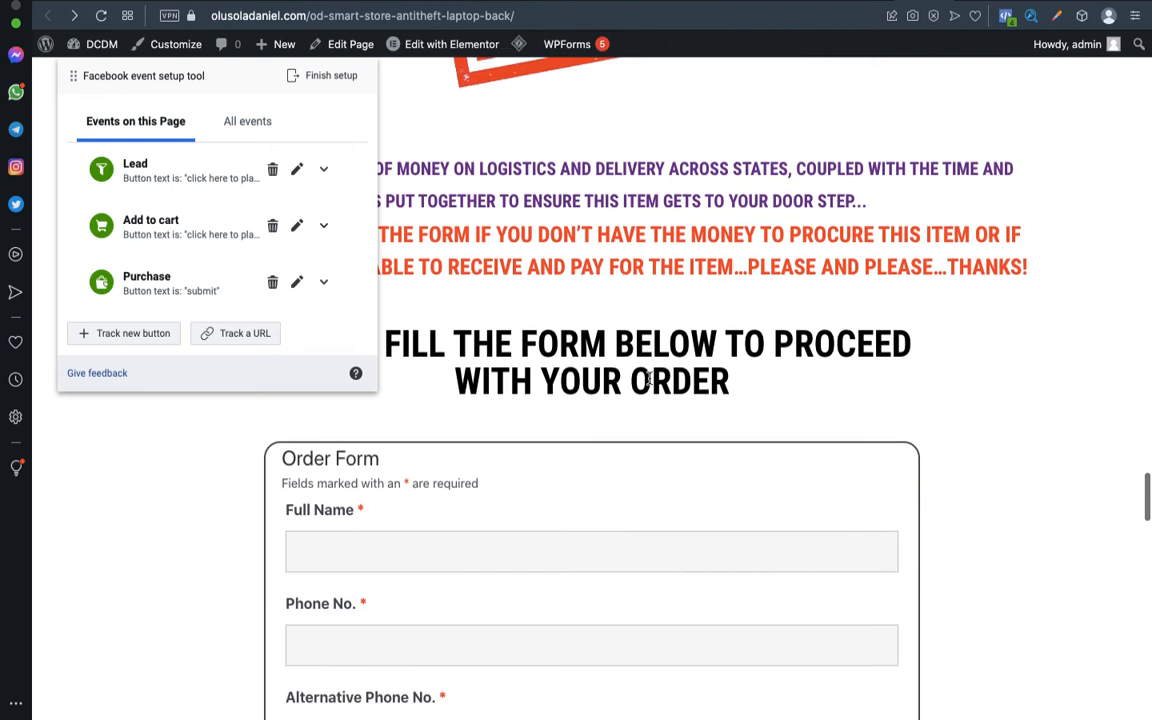
scroll(649, 383, "up", 5)
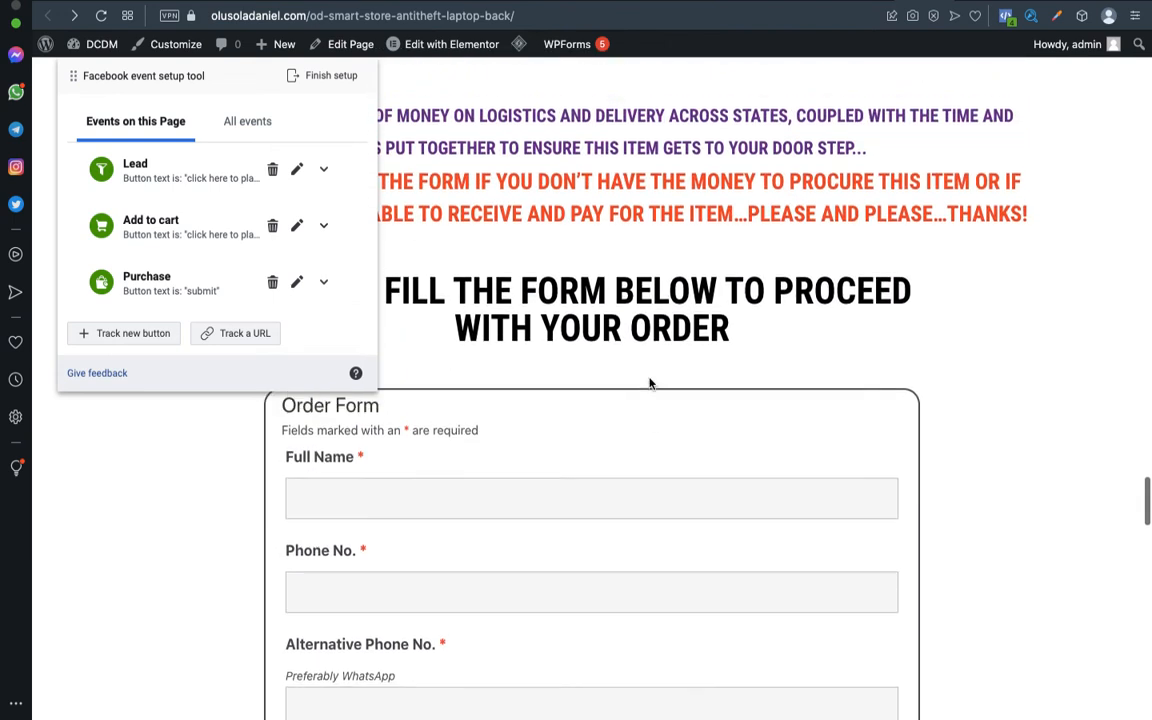
Enter the test customer's full name, phone number and alternative phone number.
left_click(578, 527)
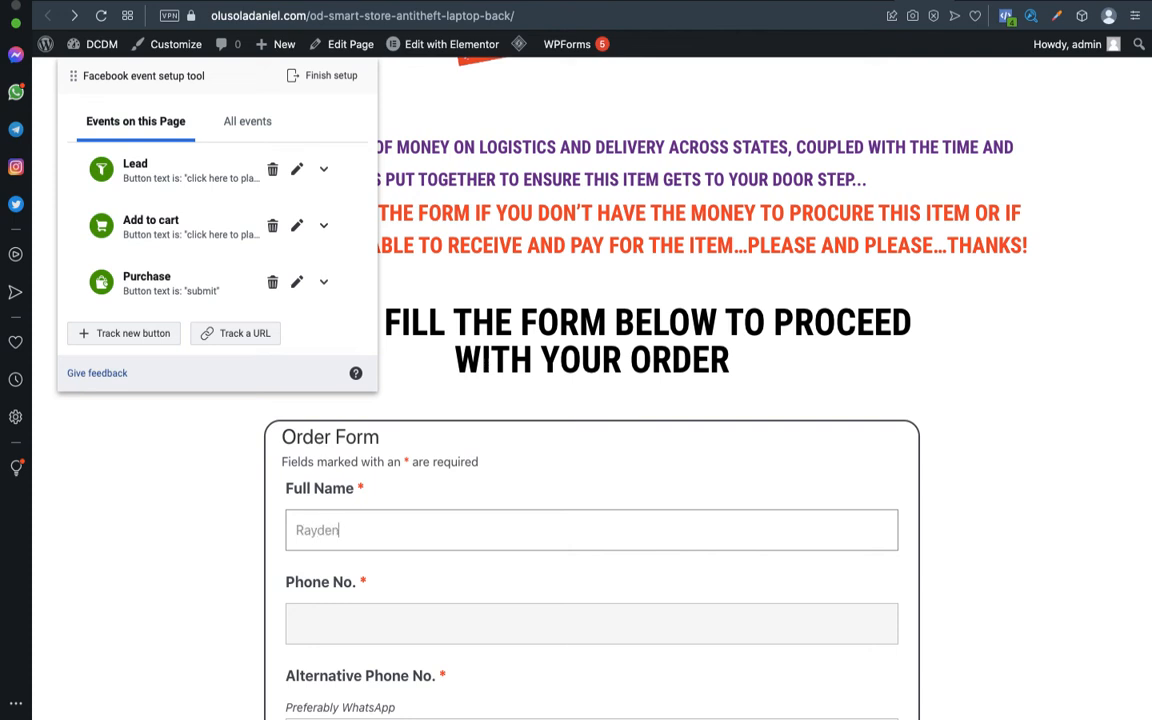
left_click(504, 634)
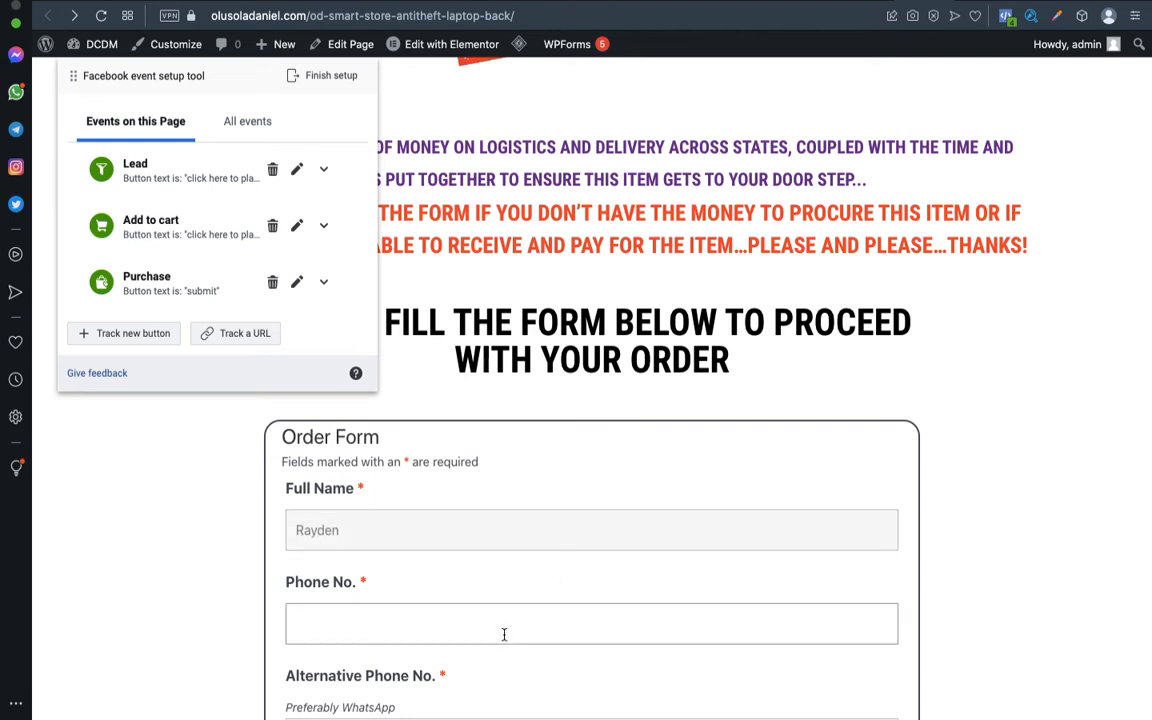
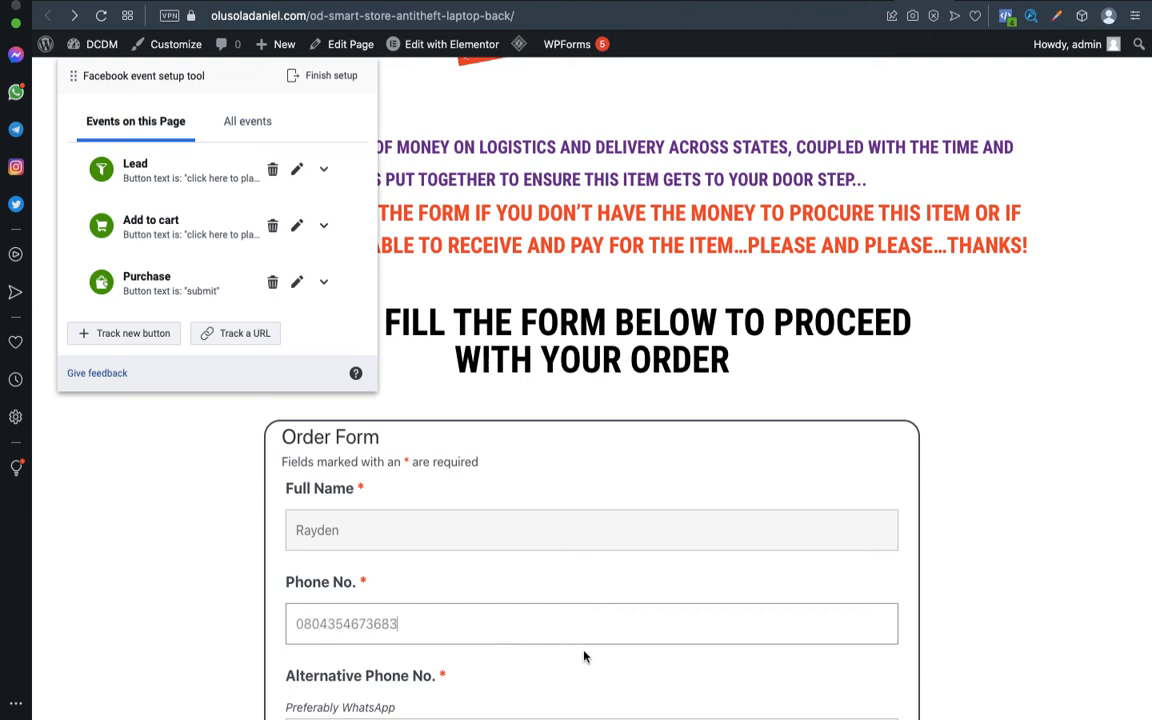
scroll(585, 656, "down", 3)
scroll(586, 658, "up", 1)
left_click(548, 612)
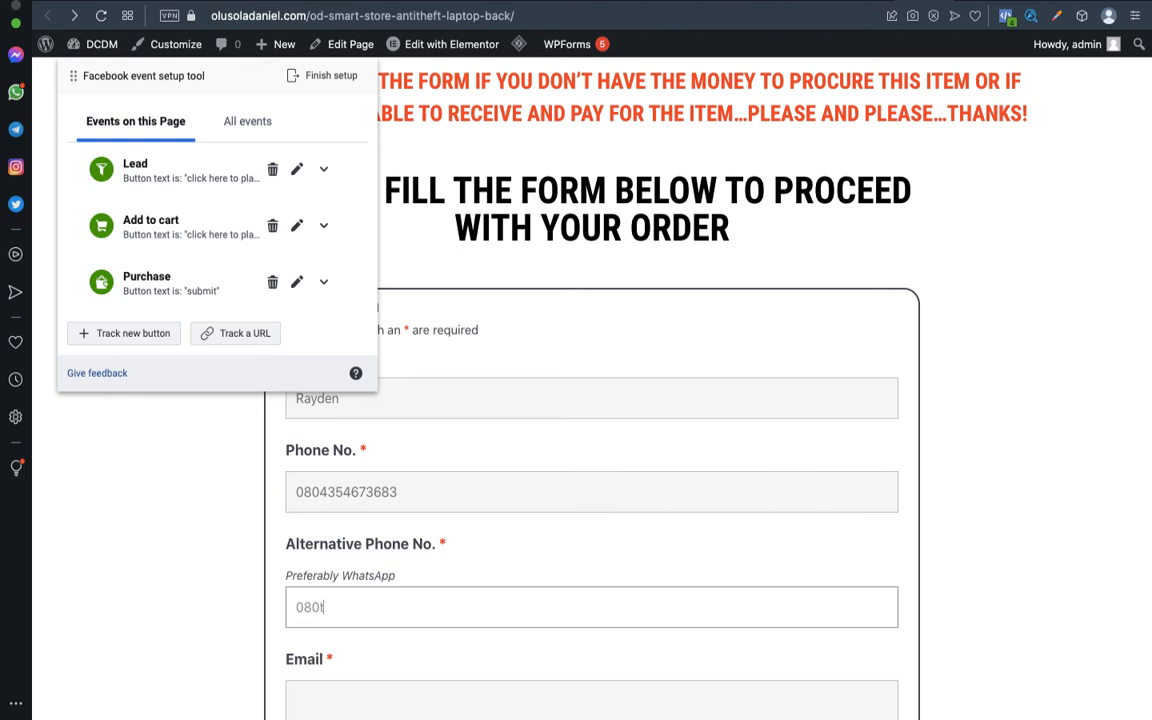
scroll(481, 626, "down", 3)
Fill in the e-mail and delivery address, agree to the delivery terms and submit the order.
left_click(452, 550)
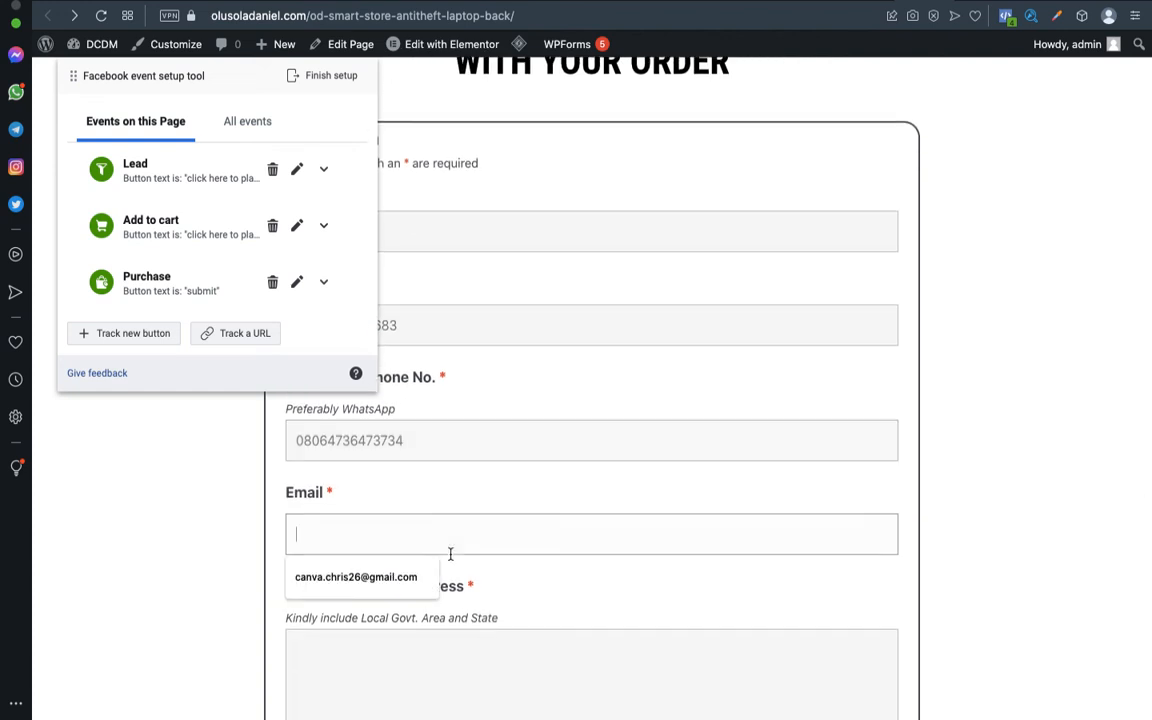
left_click(373, 576)
left_click_drag(341, 537, 289, 536)
key("BackSpace")
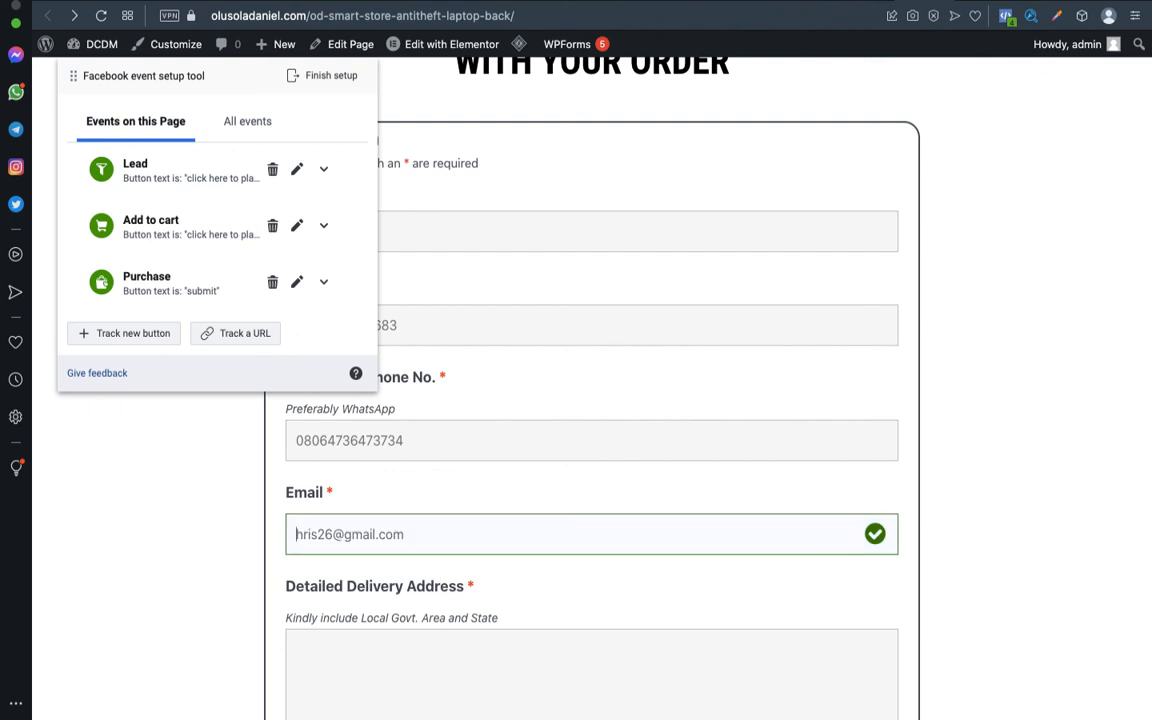
scroll(464, 640, "down", 2)
left_click(464, 640)
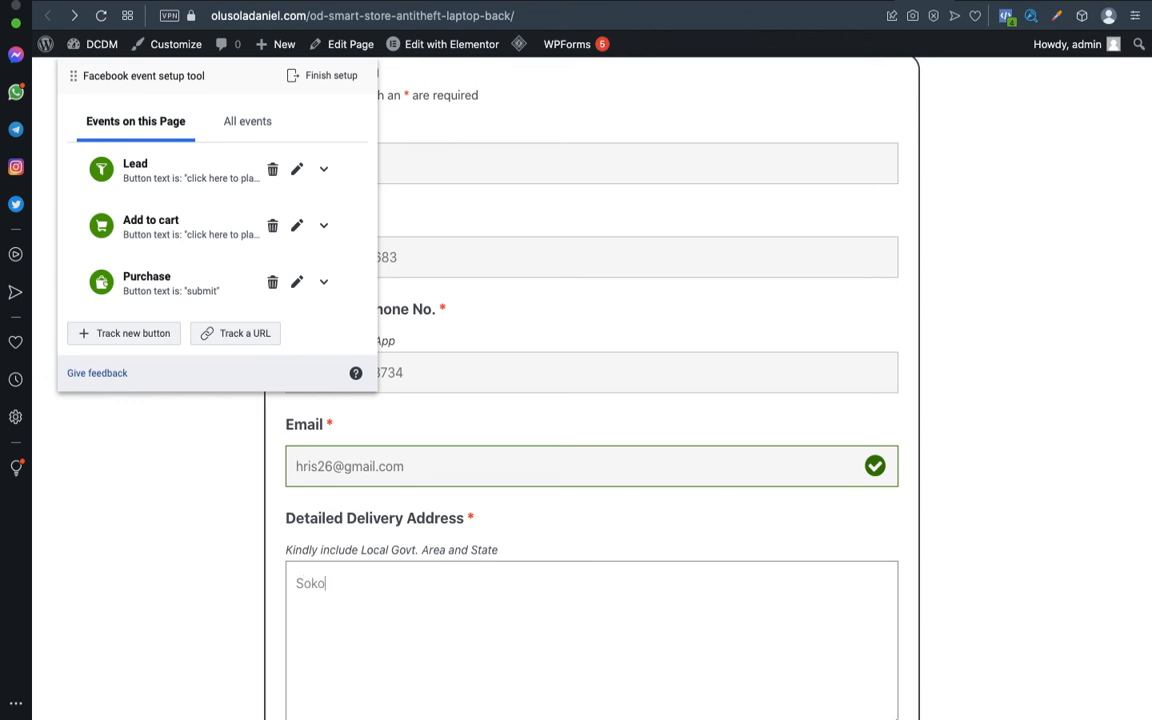
scroll(440, 620, "down", 6)
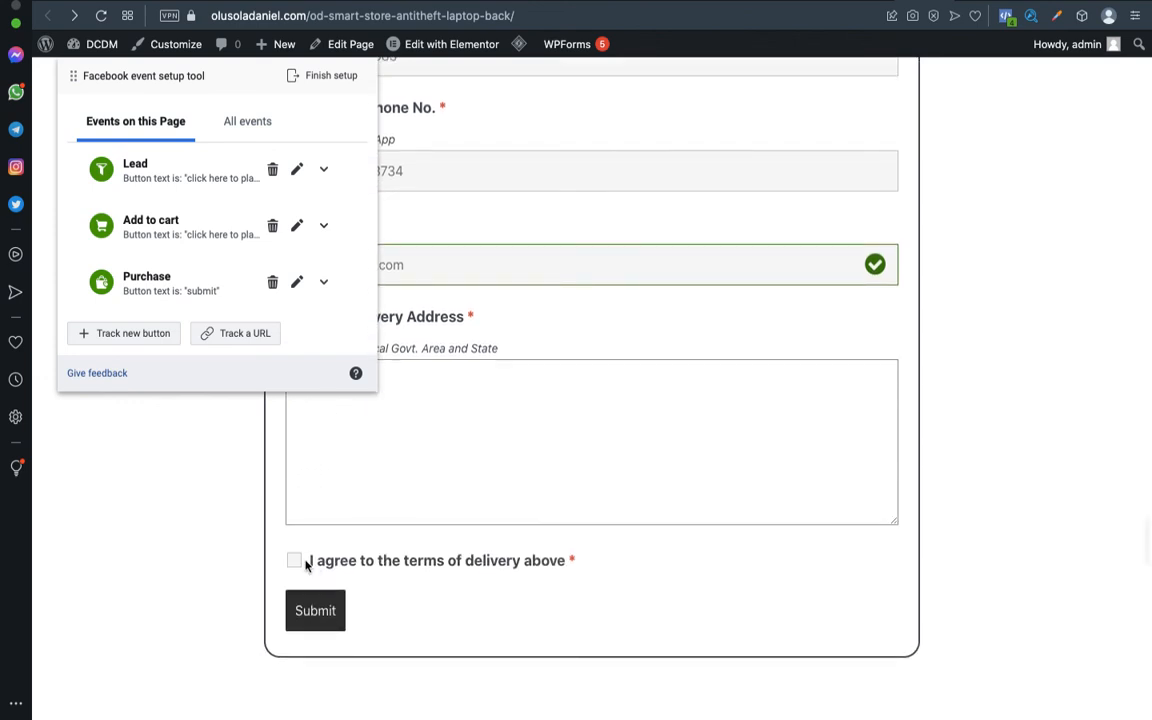
left_click(297, 562)
left_click(326, 609)
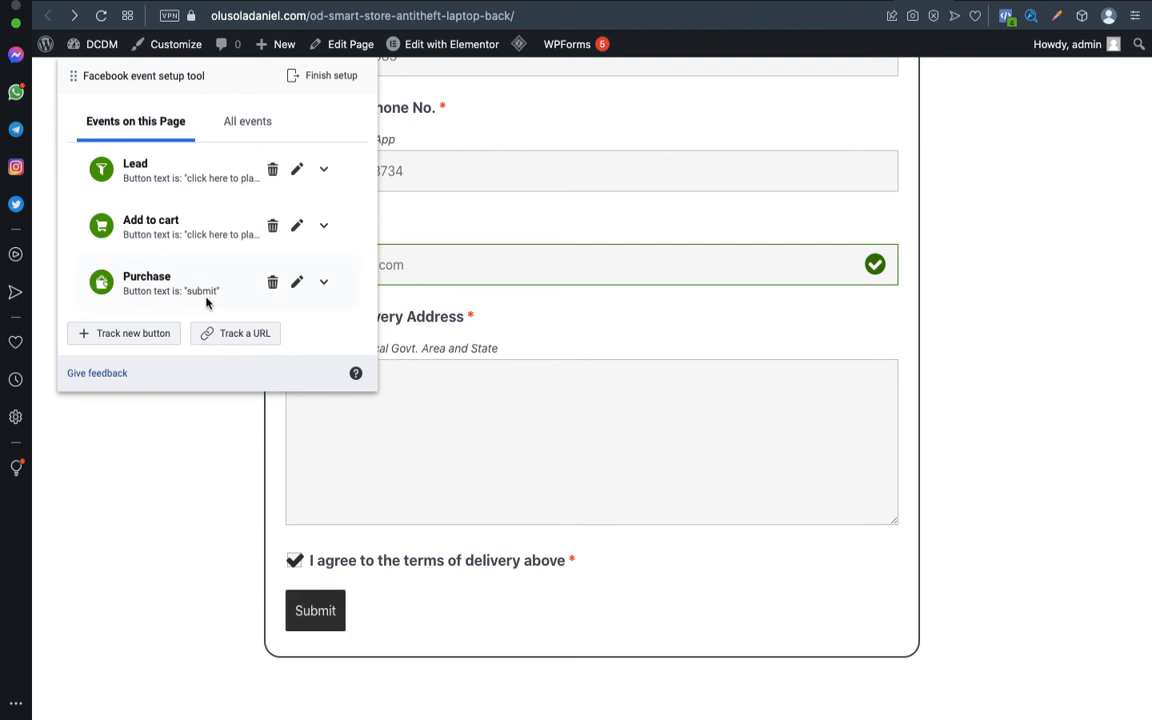
left_click(334, 612)
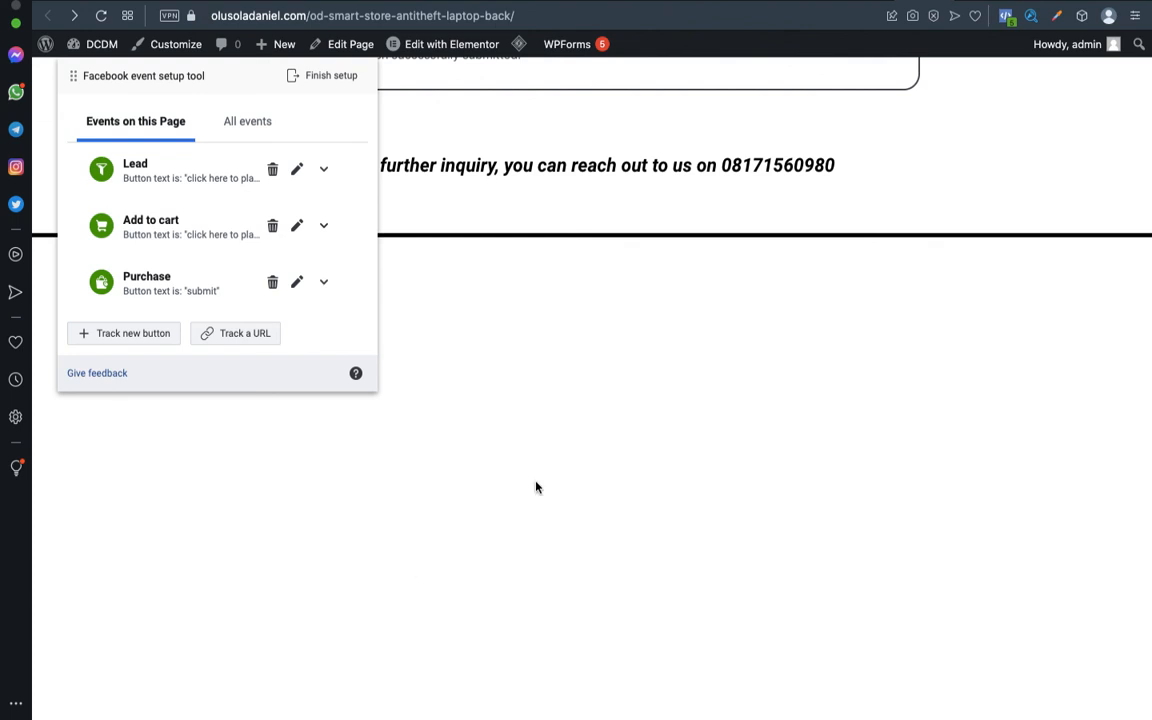
scroll(621, 450, "up", 10)
scroll(621, 450, "down", 4)
scroll(621, 450, "up", 1)
scroll(621, 450, "down", 2)
scroll(621, 450, "up", 10)
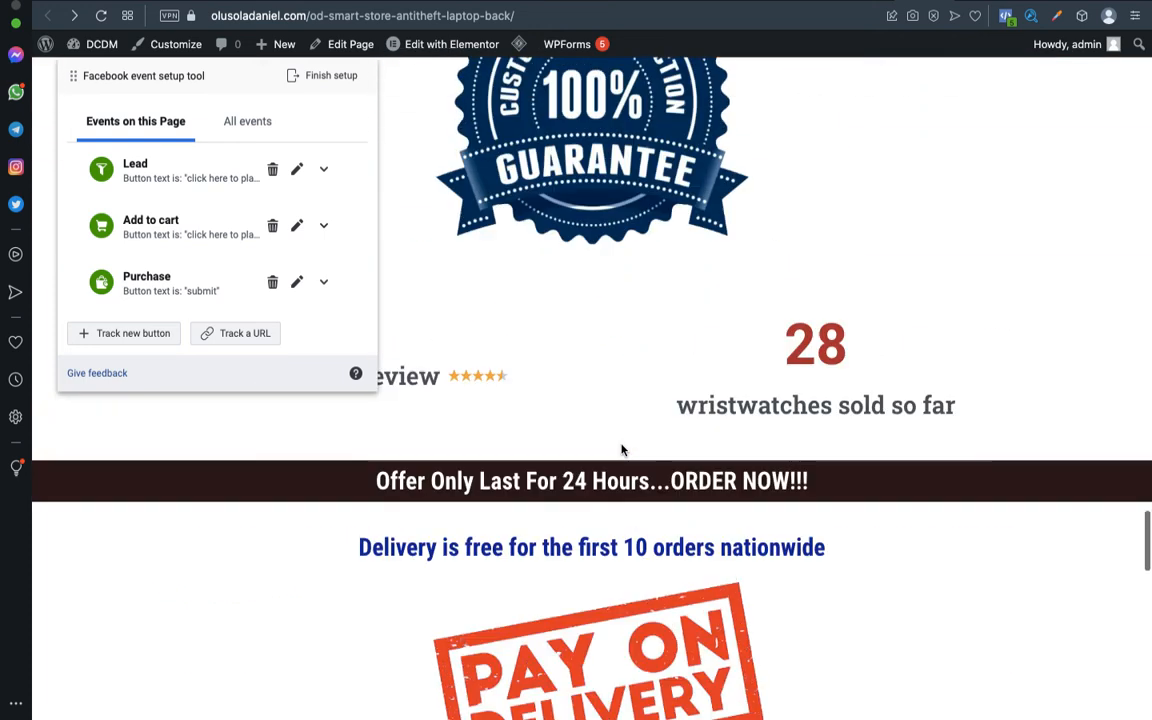
scroll(621, 450, "up", 10)
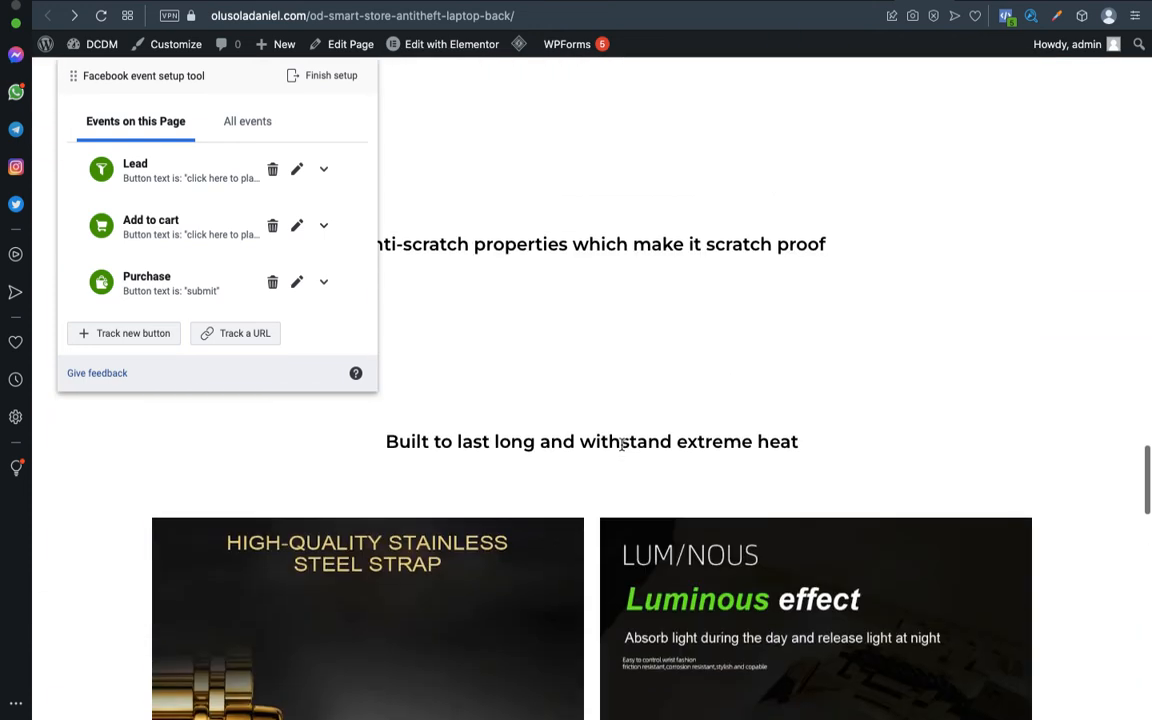
scroll(621, 447, "up", 10)
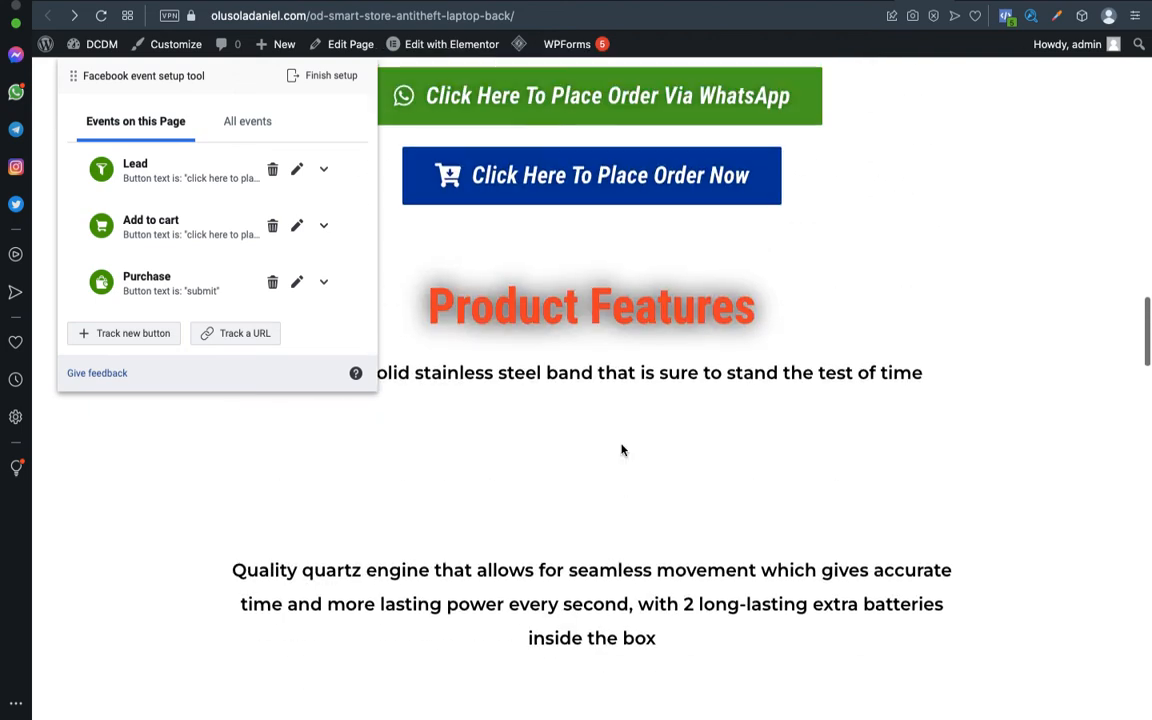
scroll(621, 450, "up", 4)
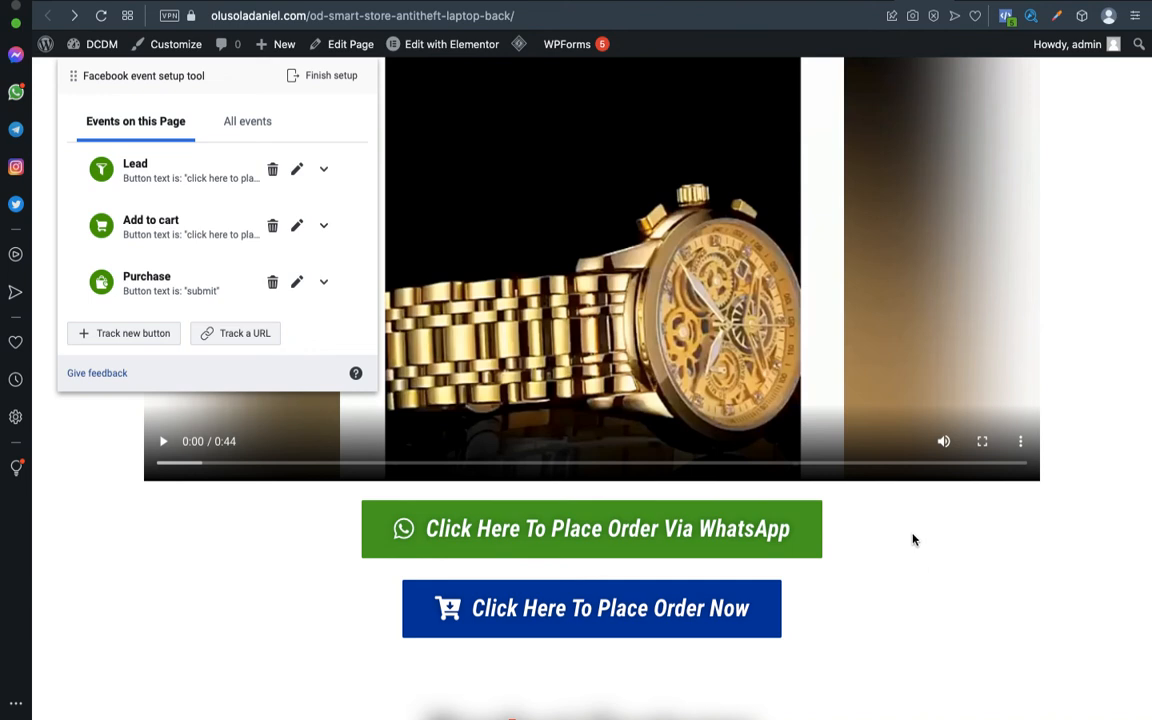
scroll(910, 538, "down", 4)
scroll(913, 540, "down", 3)
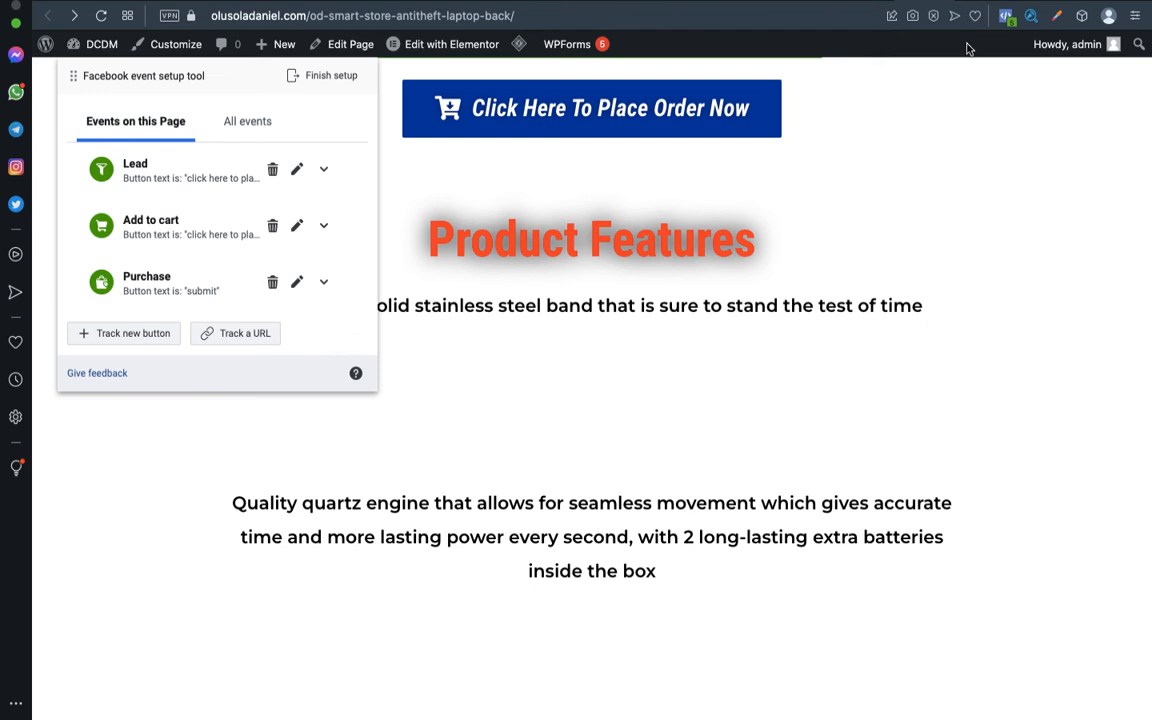
mouse_move(933, 2)
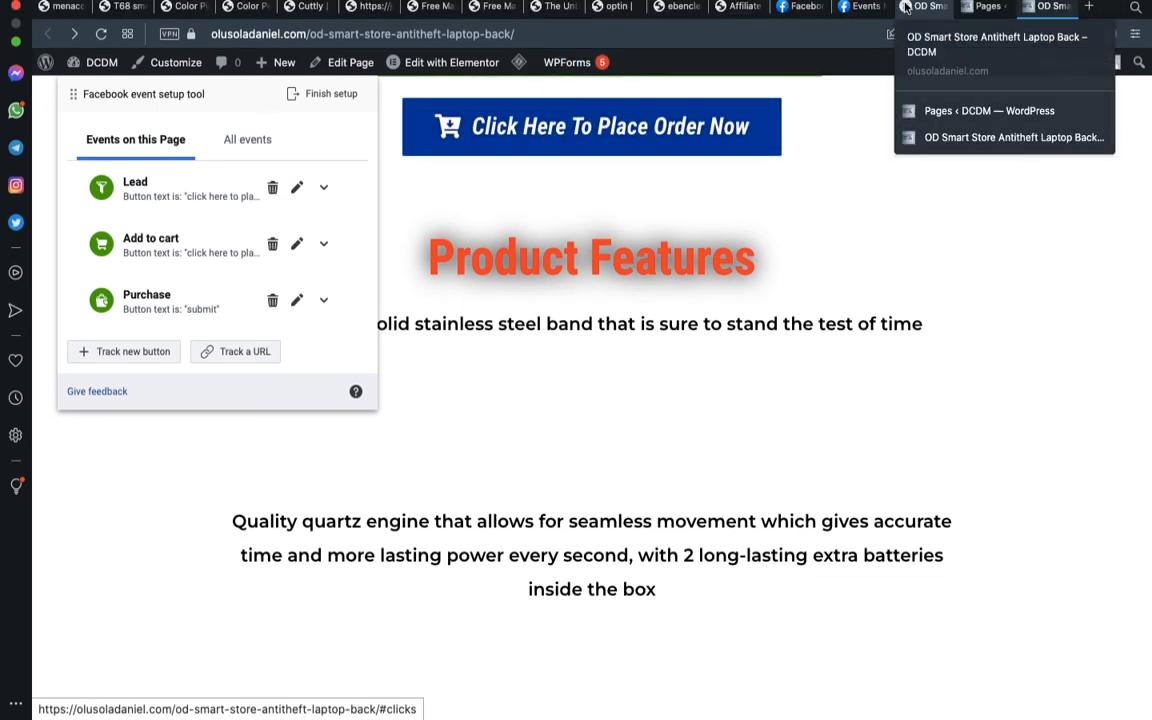
Back in Events Manager, close the Set up events dialog and reload the pixel Overview to refresh event counts.
left_click(875, 6)
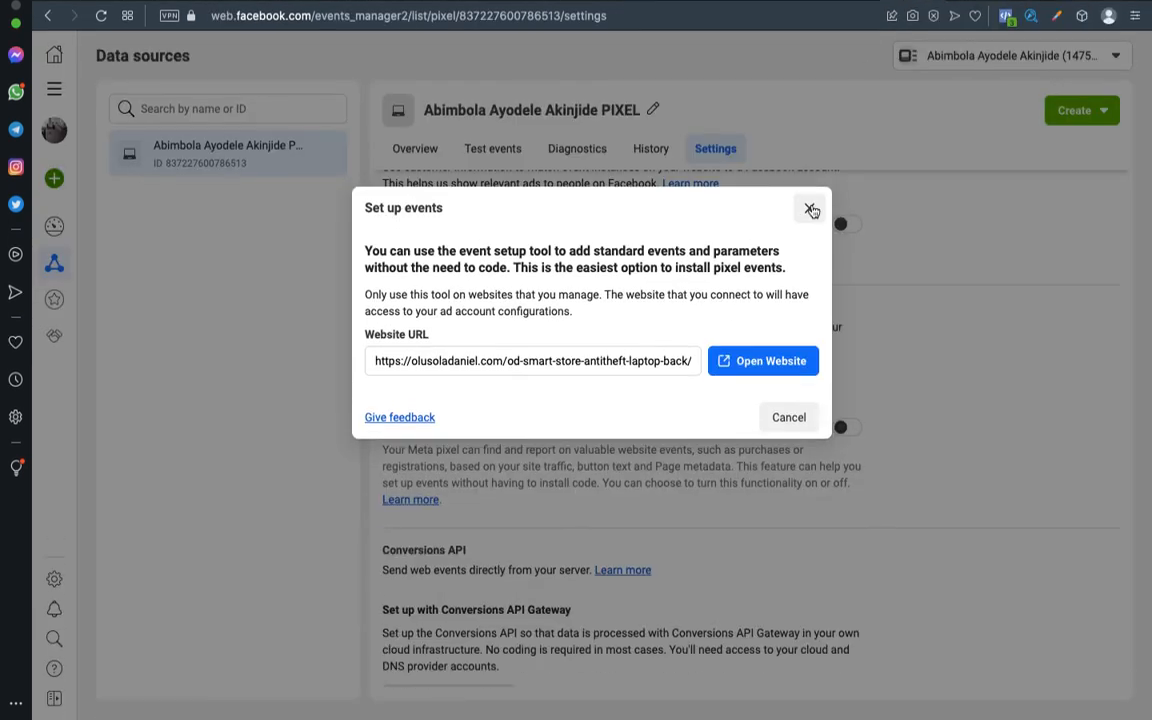
left_click(810, 208)
left_click(440, 152)
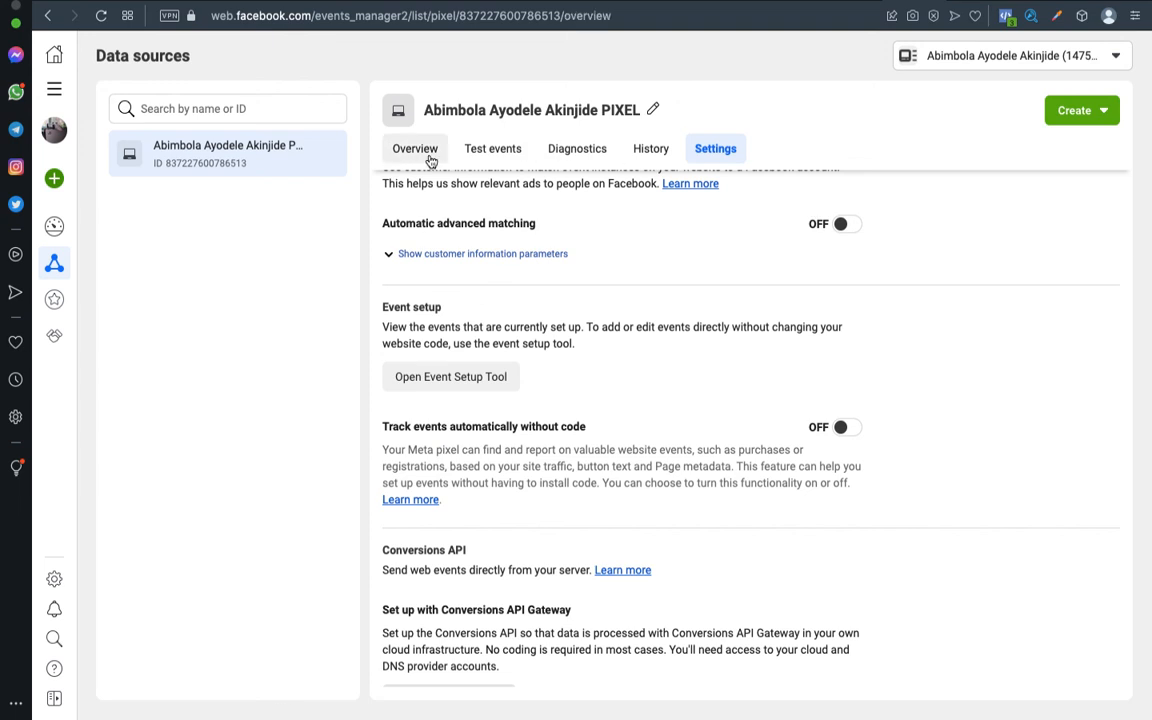
scroll(743, 360, "down", 1)
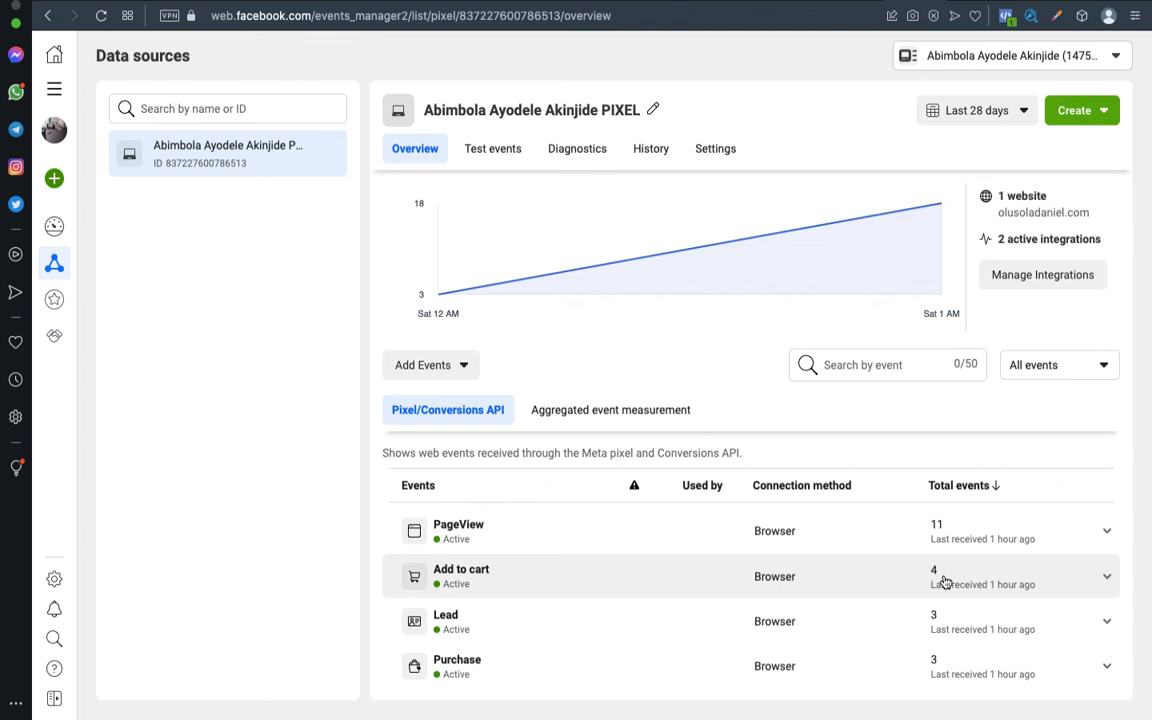
left_click(100, 20)
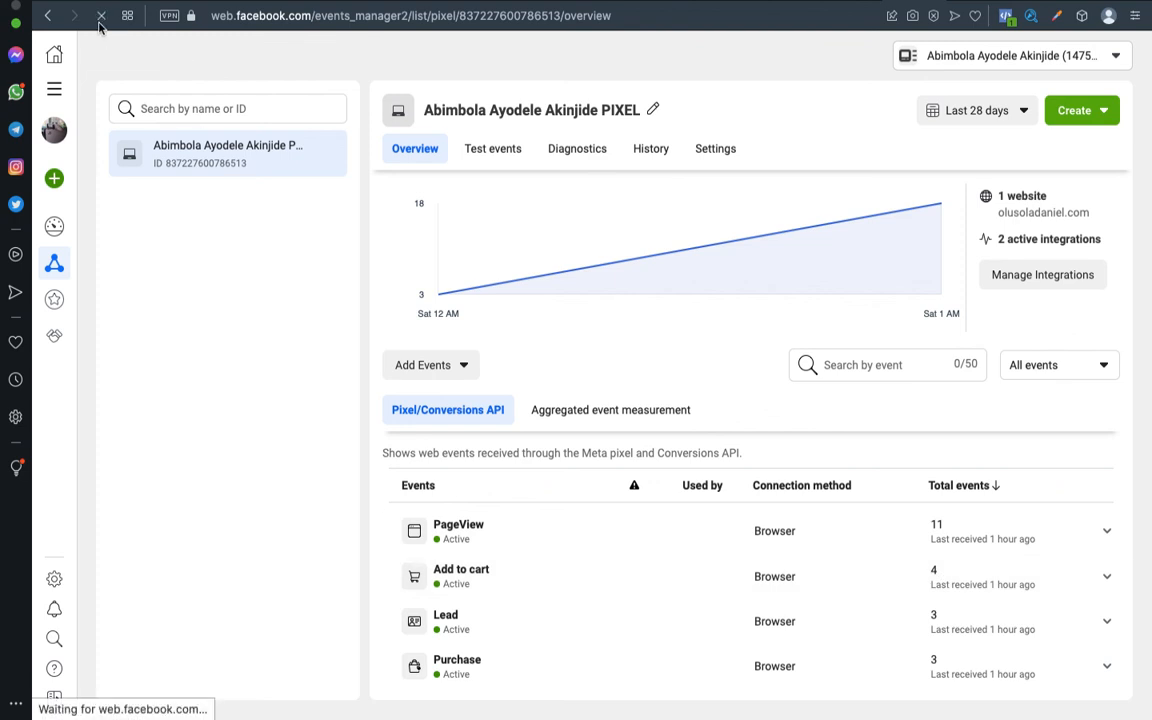
mouse_move(445, 265)
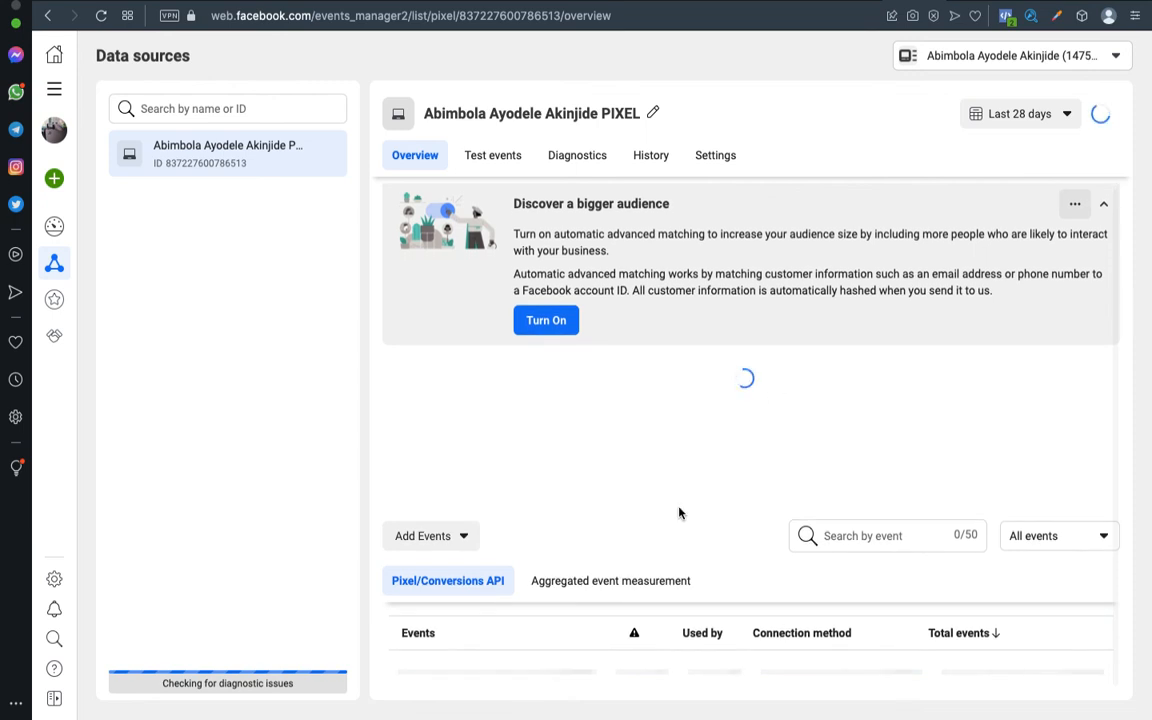
scroll(679, 513, "down", 3)
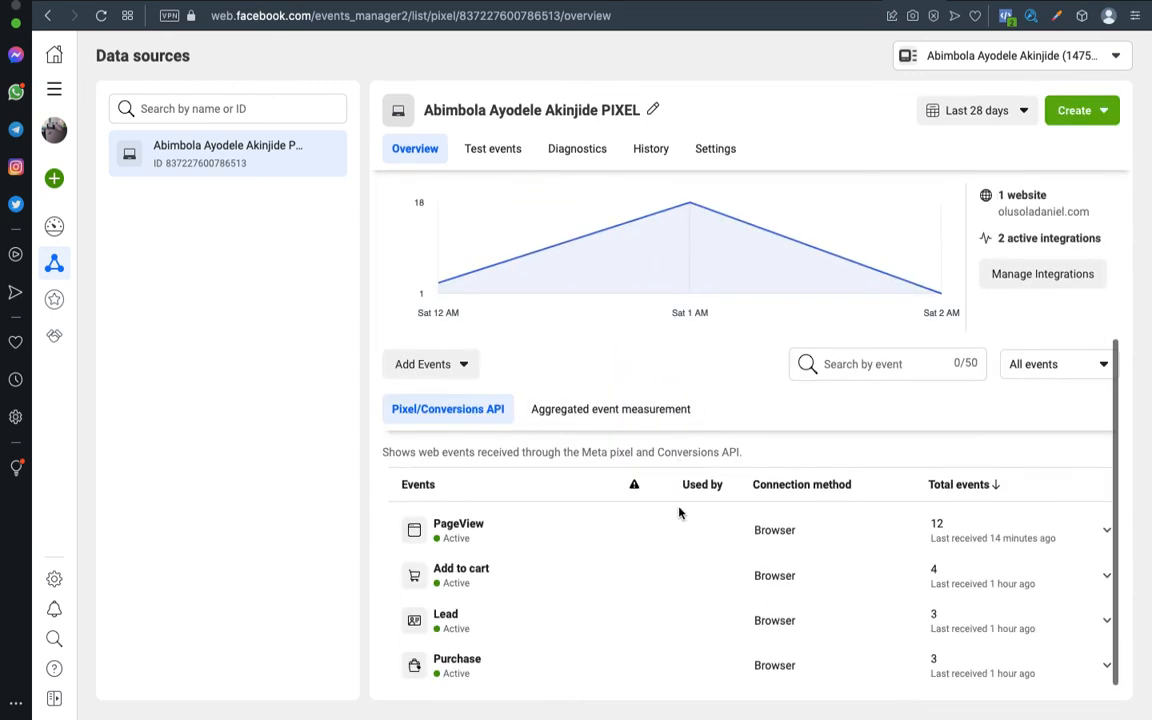